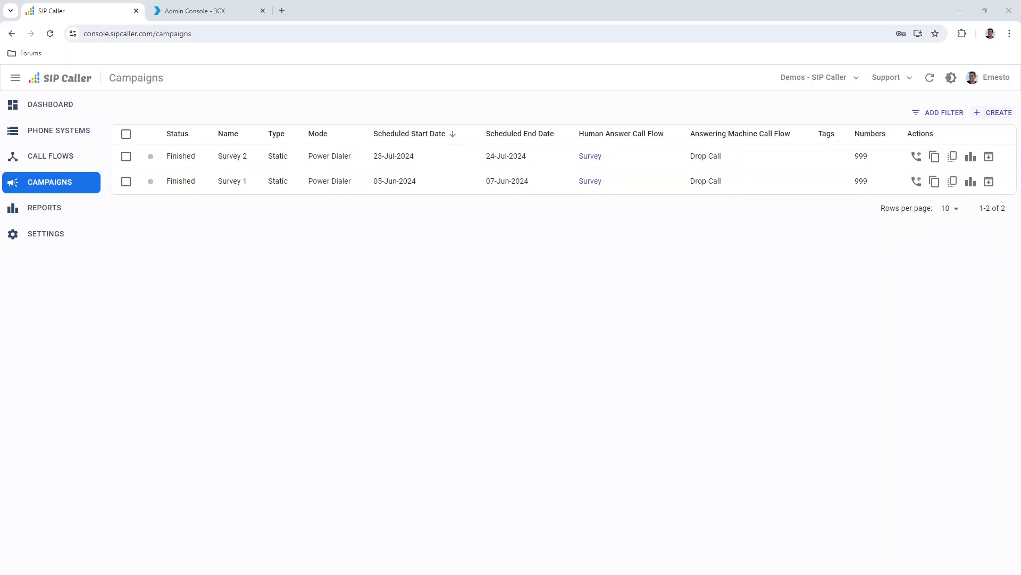
Step: Start a new campaign and name it My Campaign
{"action": "left_click", "coordinate": [995, 113]}
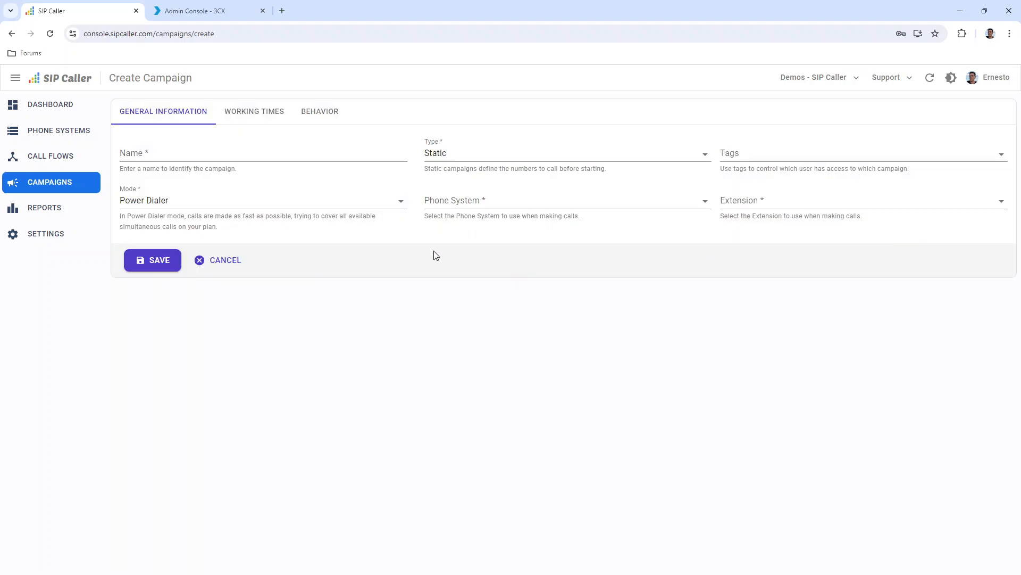
{"action": "left_click", "coordinate": [167, 156]}
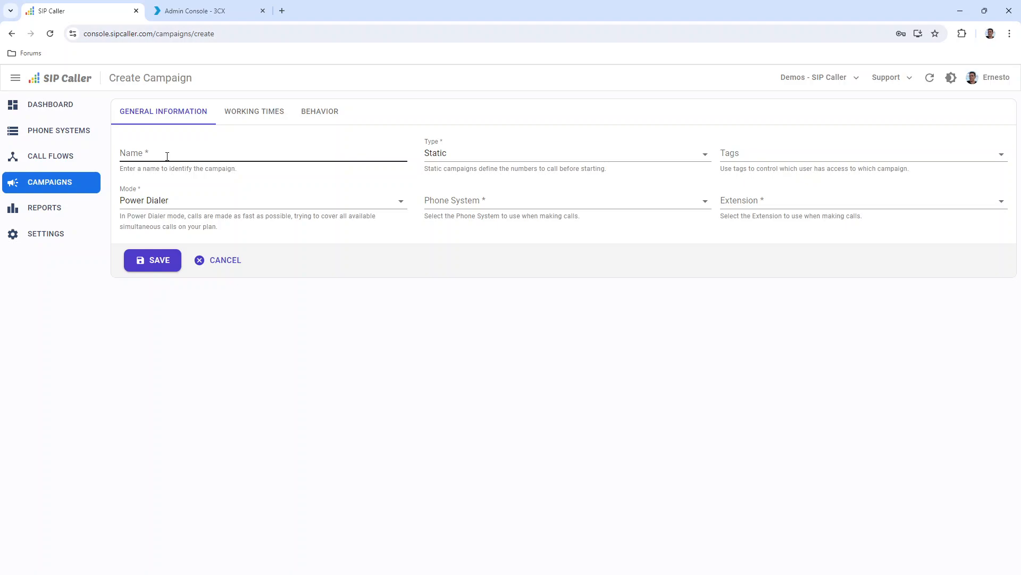
{"action": "left_click", "coordinate": [167, 156]}
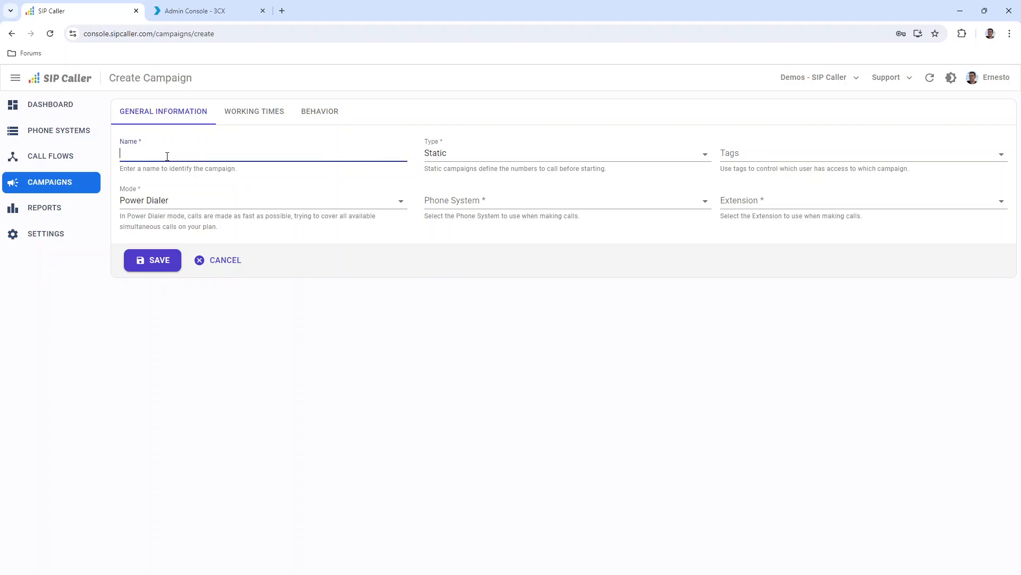
{"action": "type", "text": "My Campaign"}
Step: Set the campaign type to Dynamic so numbers can be added or removed after it starts
{"action": "left_click", "coordinate": [446, 159]}
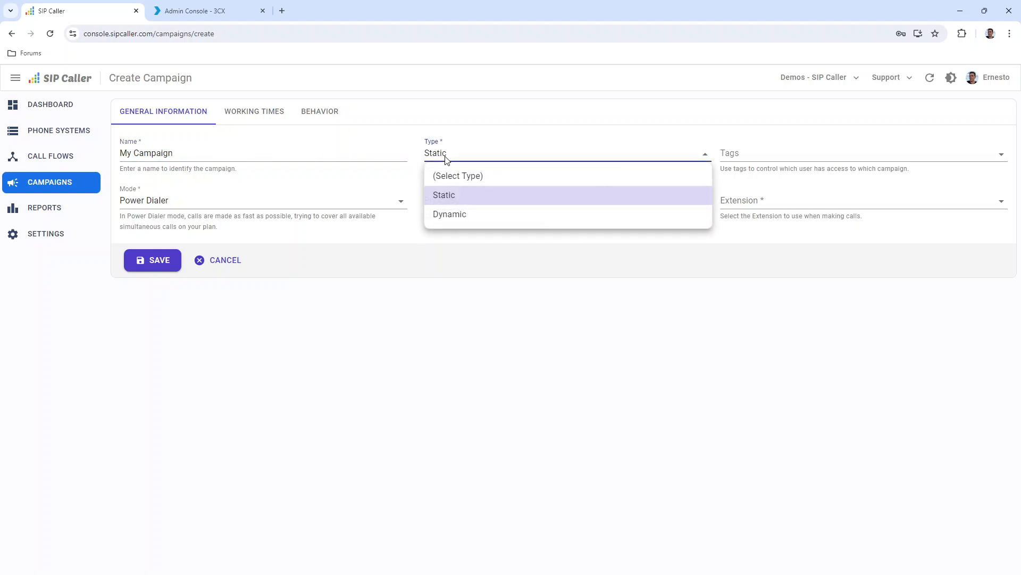
{"action": "left_click", "coordinate": [456, 196]}
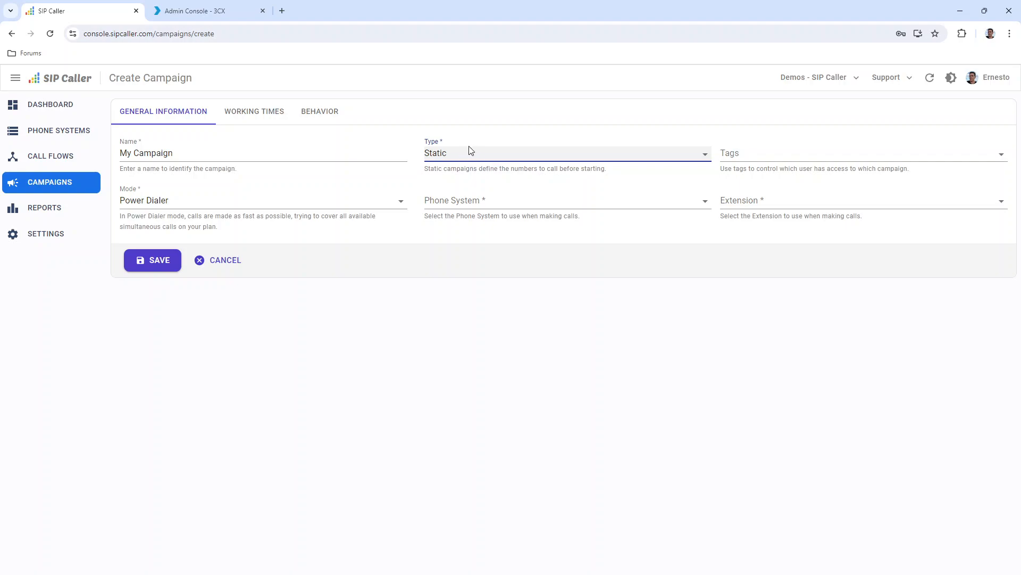
{"action": "left_click", "coordinate": [514, 180]}
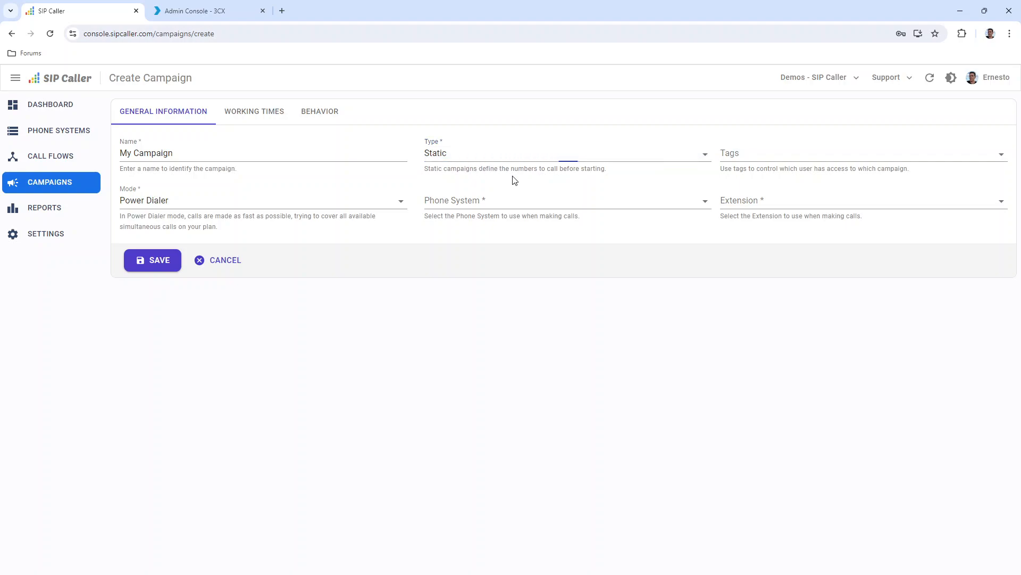
{"action": "left_click", "coordinate": [543, 161]}
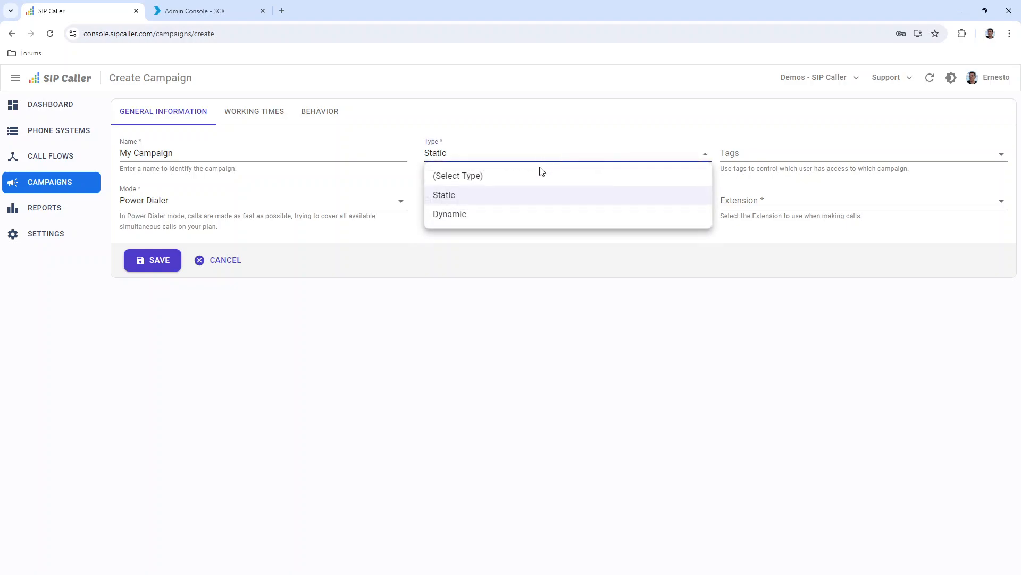
{"action": "left_click", "coordinate": [453, 217]}
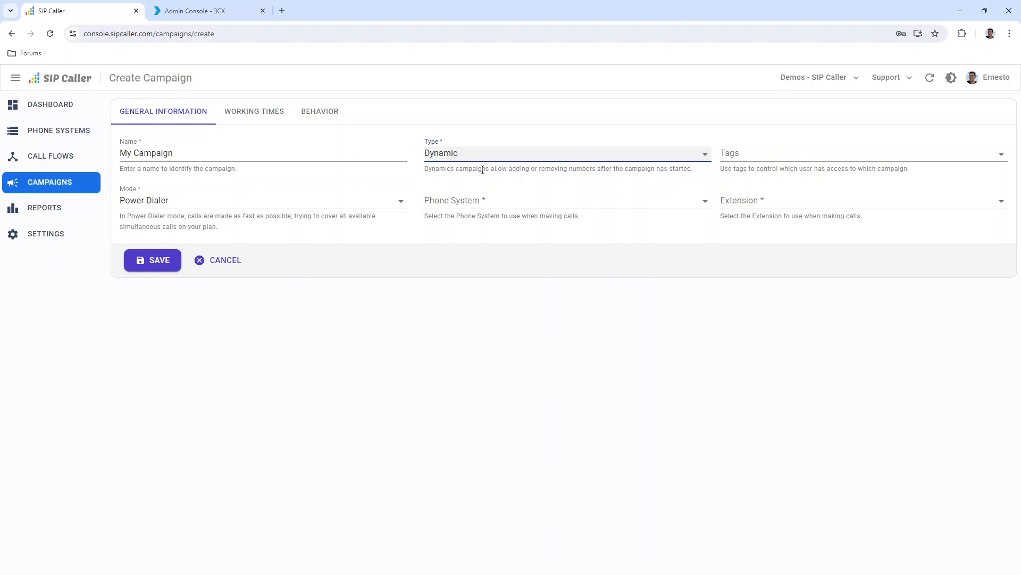
{"action": "left_click", "coordinate": [442, 167]}
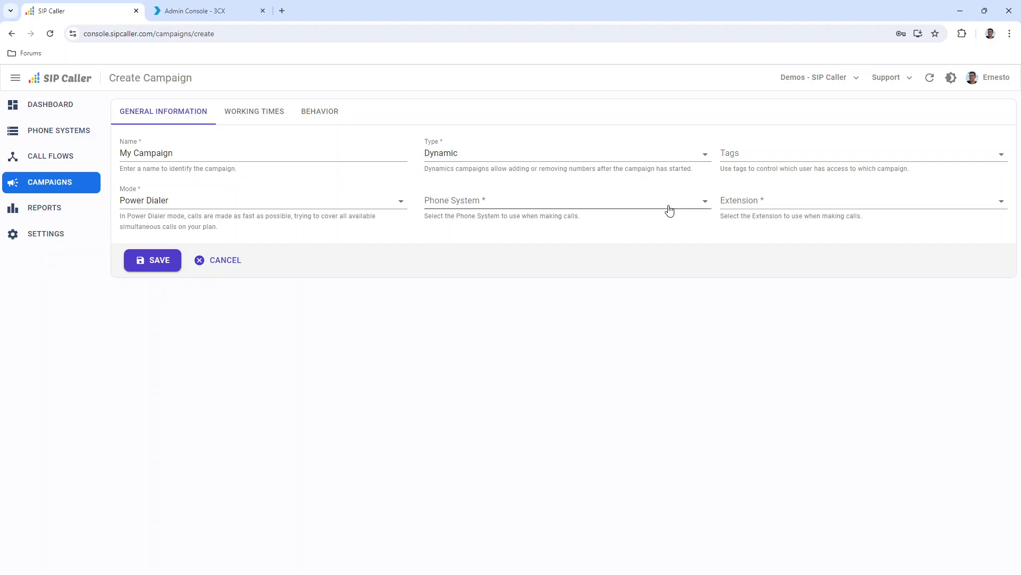
Step: Add the Sales tag to the campaign and remove it again
{"action": "left_click", "coordinate": [748, 154]}
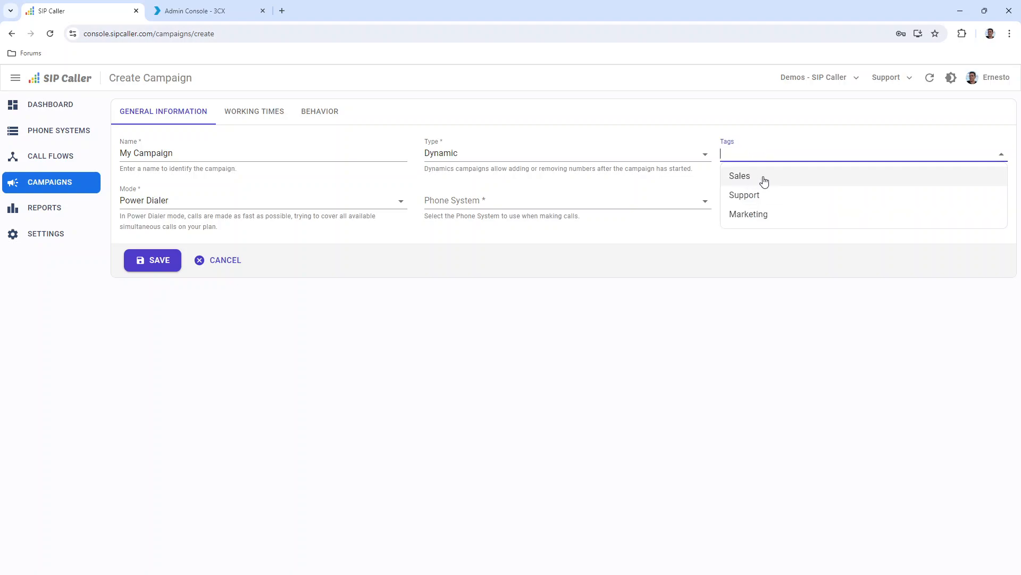
{"action": "left_click", "coordinate": [748, 181]}
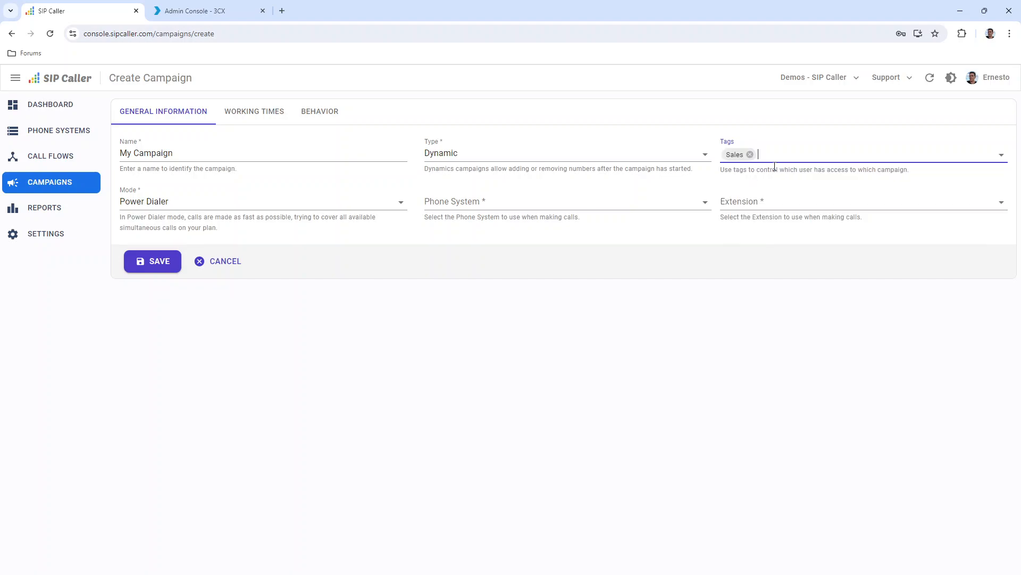
{"action": "left_click", "coordinate": [776, 154]}
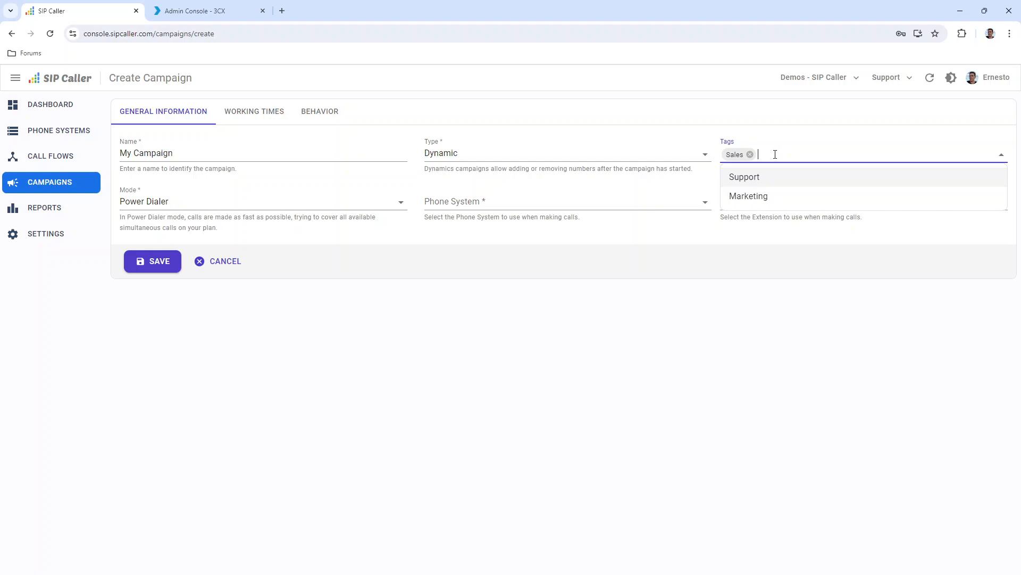
{"action": "left_click", "coordinate": [775, 155]}
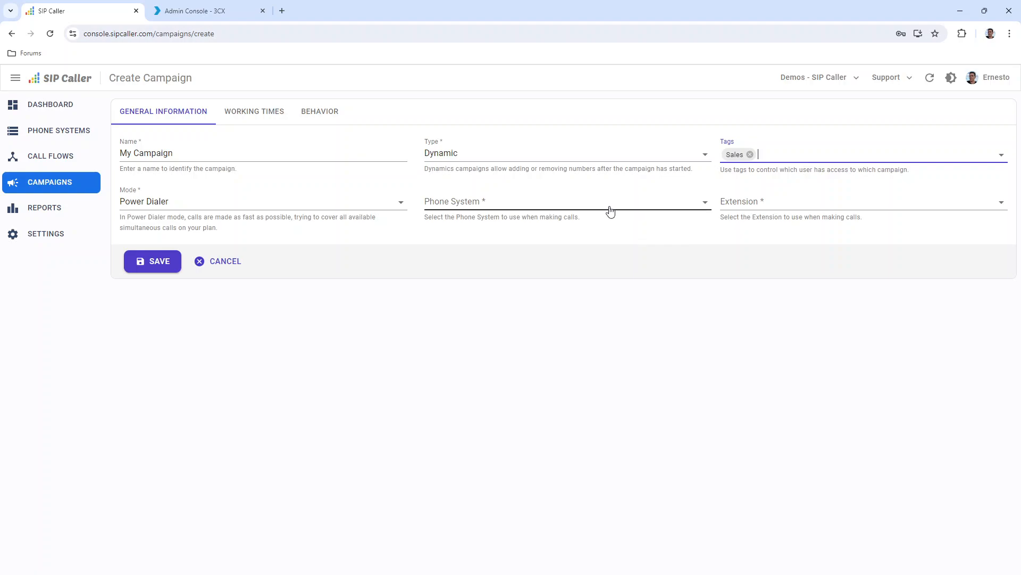
{"action": "left_click", "coordinate": [750, 154]}
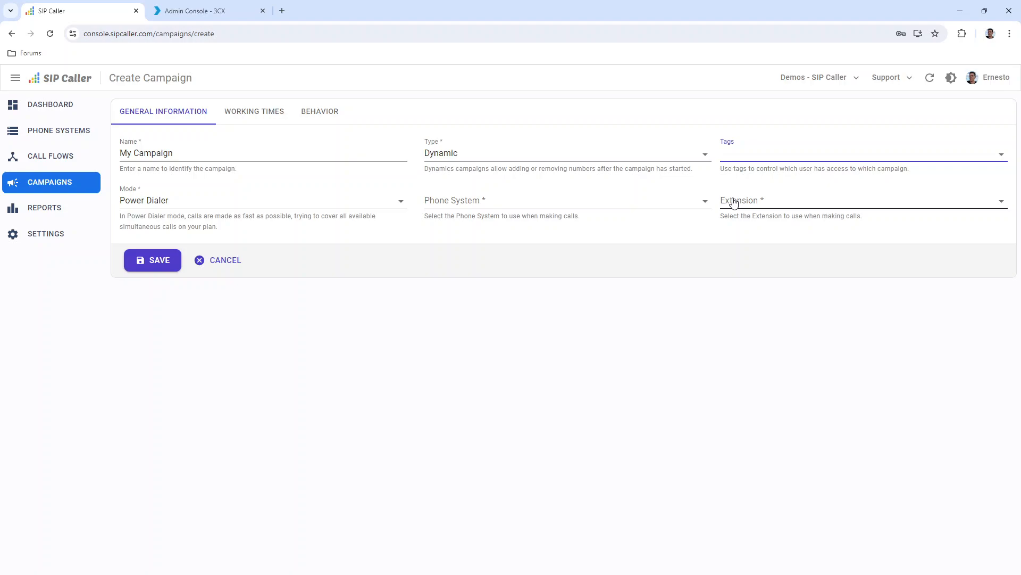
Step: Set the campaign's dialing mode to Predictive Dialer
{"action": "left_click", "coordinate": [147, 203]}
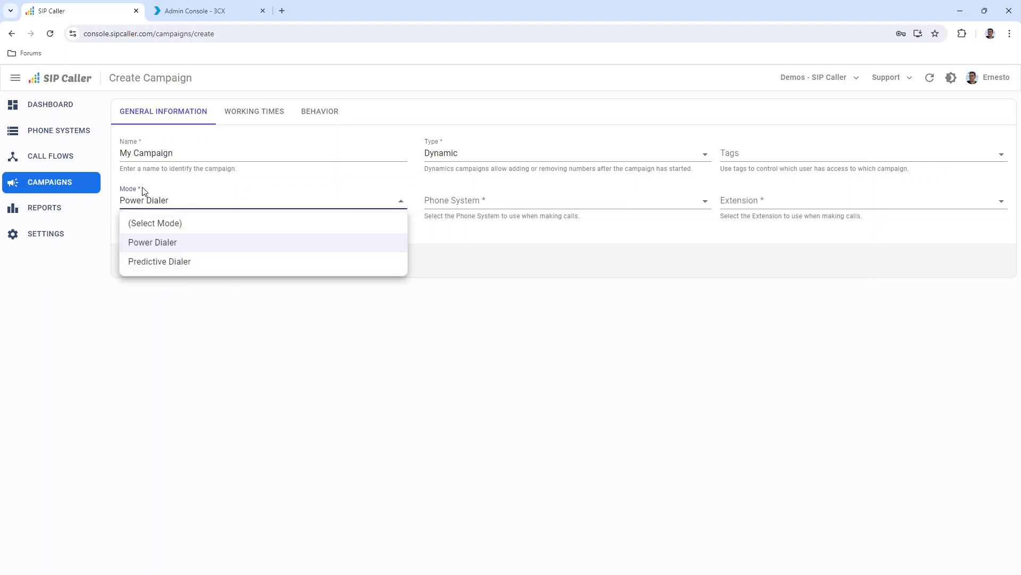
{"action": "left_click", "coordinate": [187, 246]}
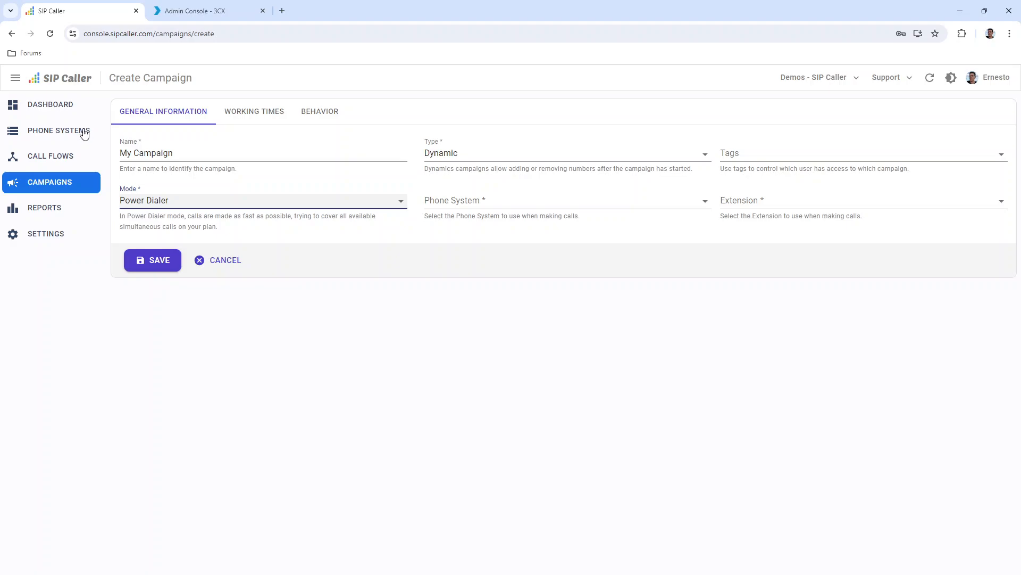
{"action": "left_click", "coordinate": [223, 206]}
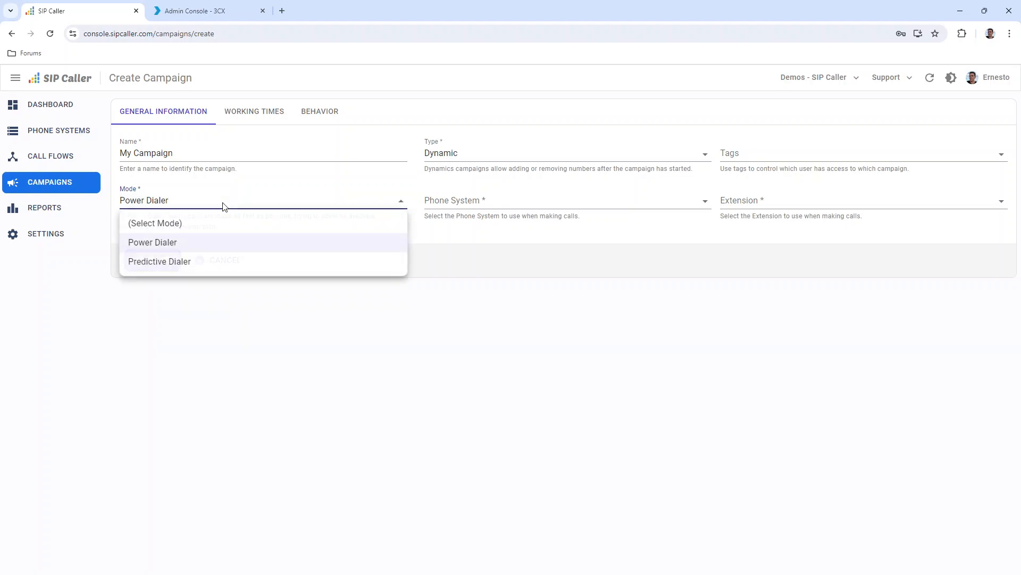
{"action": "left_click", "coordinate": [190, 262]}
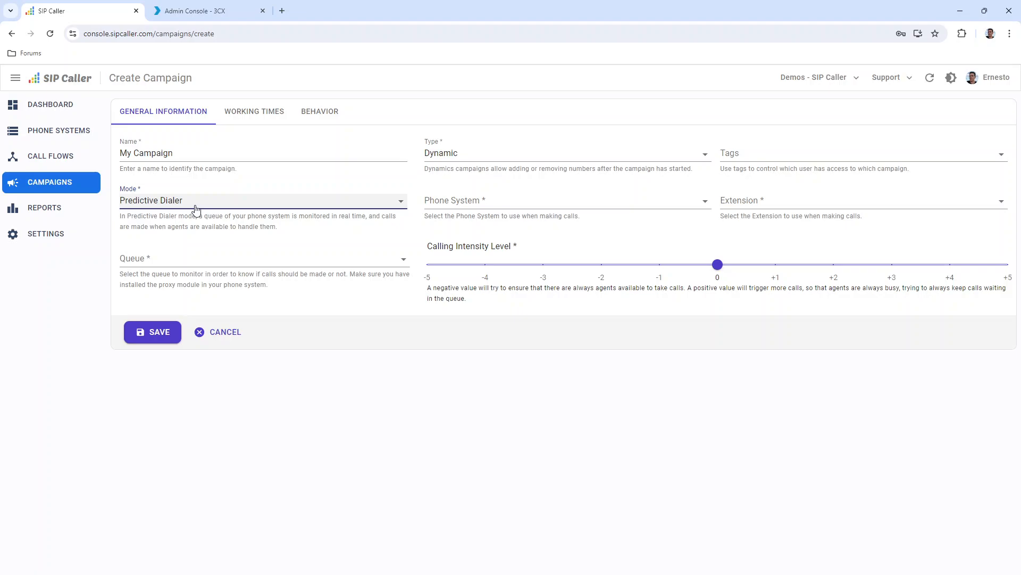
Step: Choose FreePBX as the phone system and EXT200 as the extension for making calls
{"action": "left_click", "coordinate": [474, 203]}
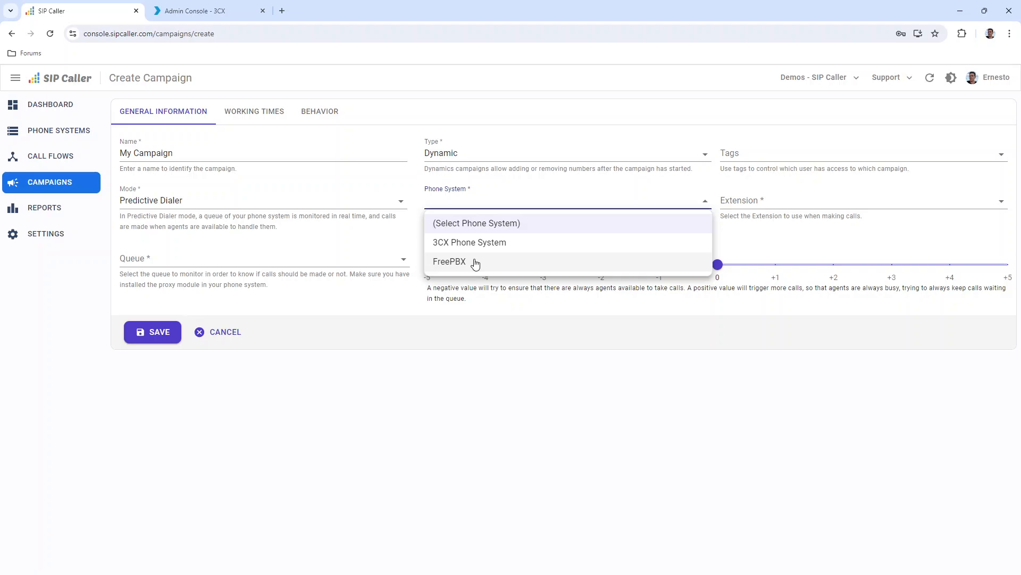
{"action": "left_click", "coordinate": [475, 264]}
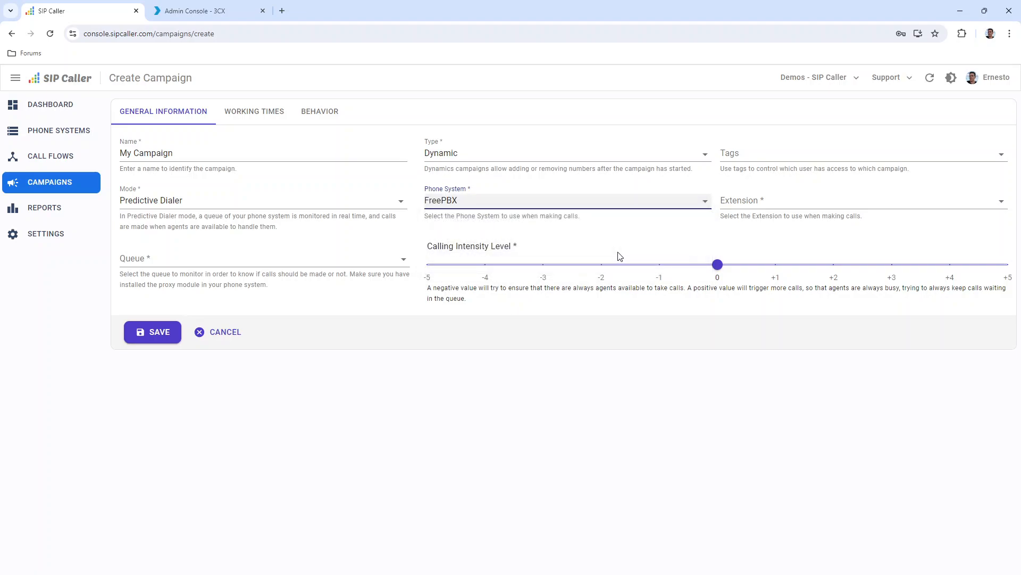
{"action": "left_click", "coordinate": [726, 207]}
{"action": "left_click", "coordinate": [736, 246]}
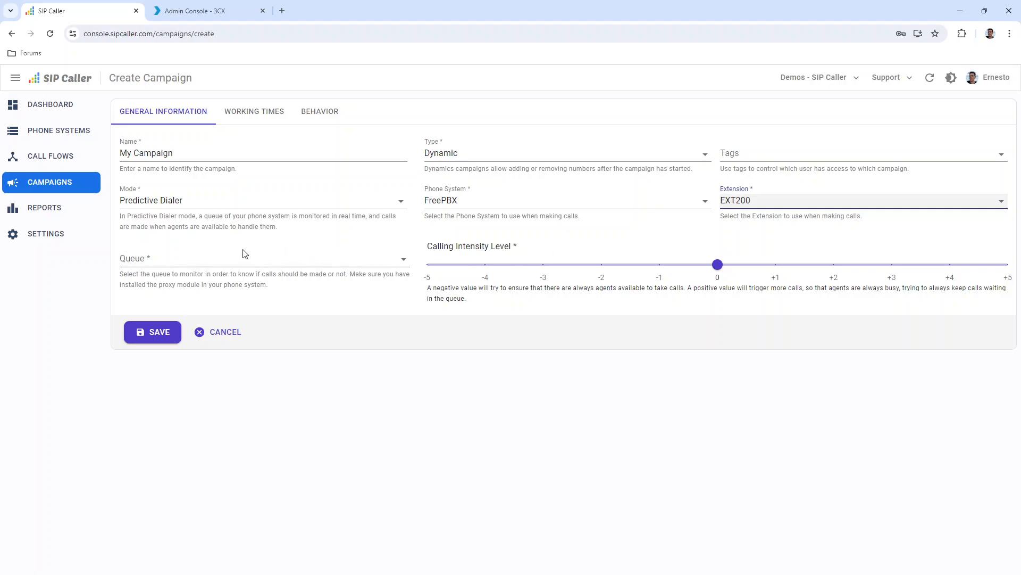
Step: Select 801 - Sales as the queue to monitor for available agents
{"action": "left_click", "coordinate": [192, 258]}
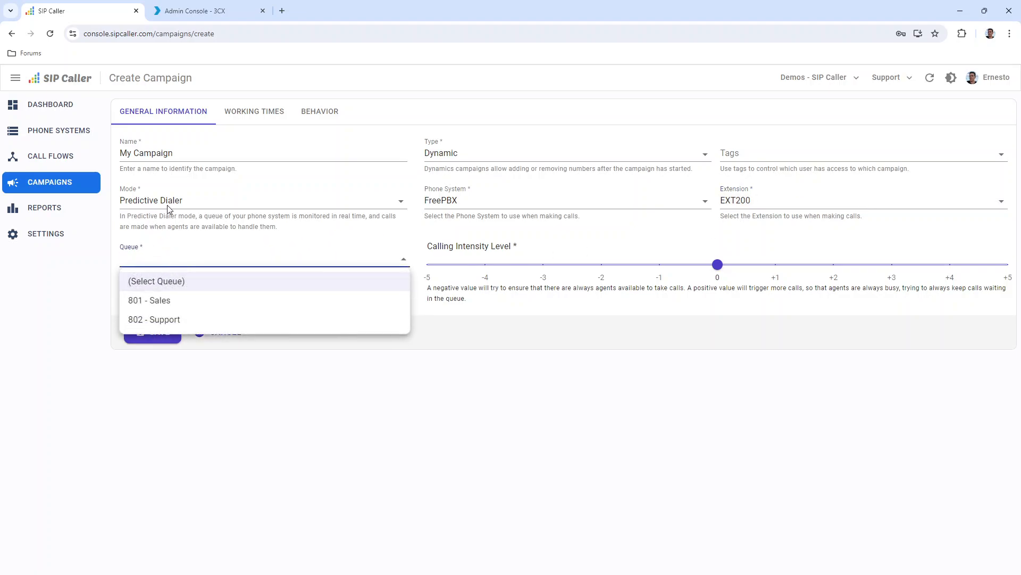
{"action": "left_click", "coordinate": [148, 306]}
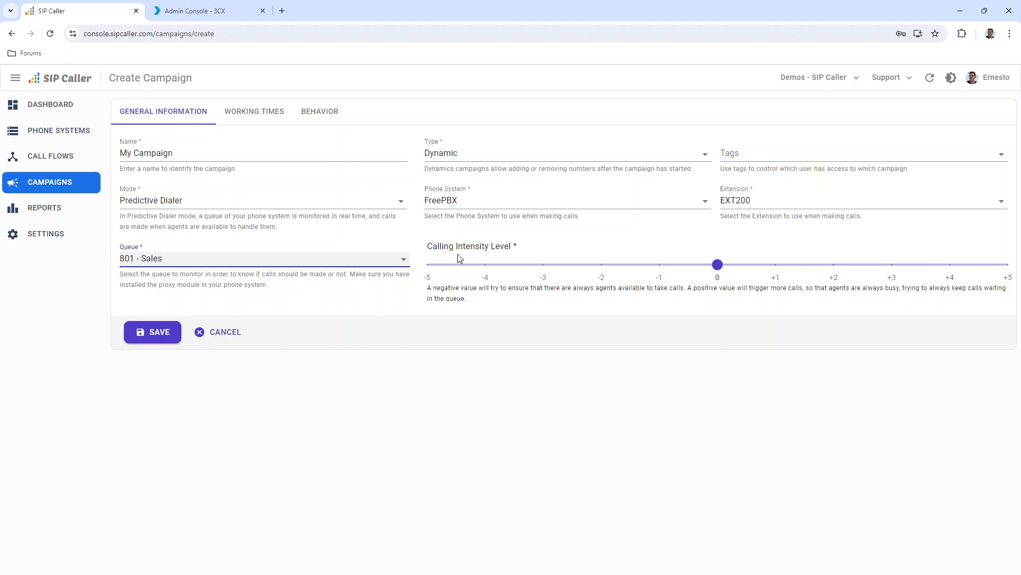
{"action": "left_click_drag", "start_coordinate": [428, 246], "coordinate": [534, 255]}
{"action": "left_click", "coordinate": [535, 255]}
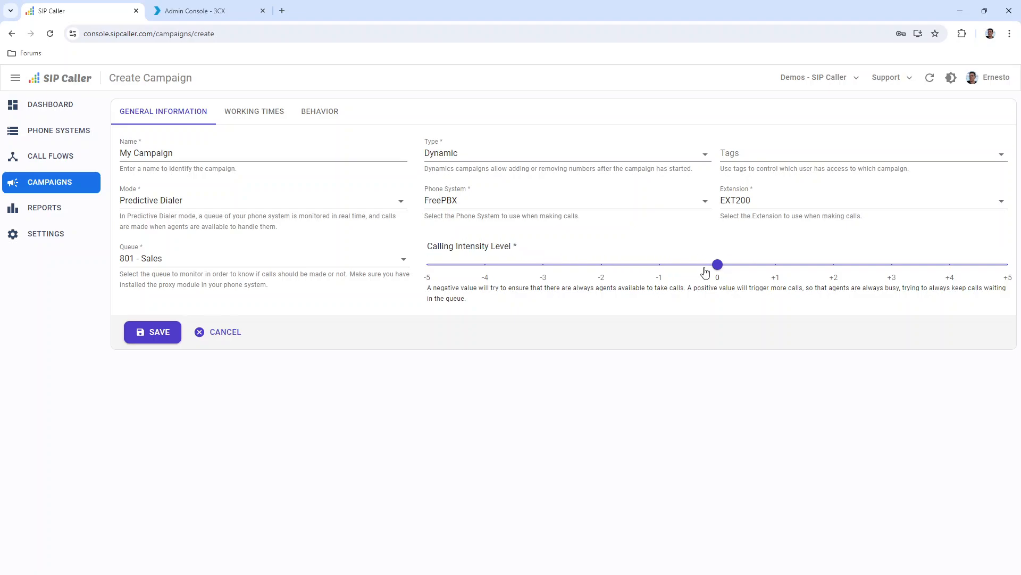
Step: Raise the calling intensity level to +2 and return it to 0
{"action": "mouse_move", "coordinate": [717, 278]}
{"action": "mouse_move", "coordinate": [715, 267]}
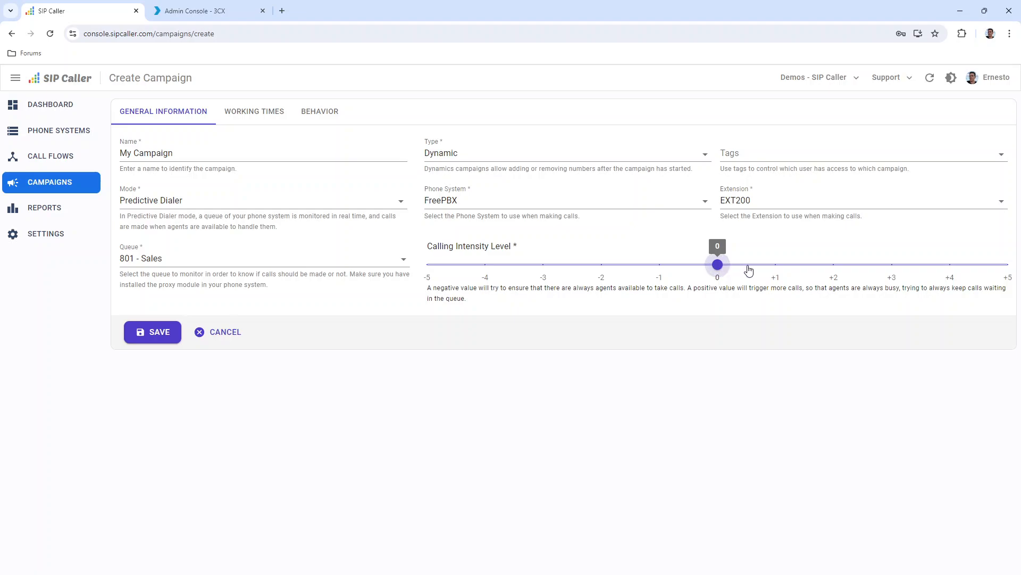
{"action": "left_click", "coordinate": [771, 270]}
{"action": "left_click", "coordinate": [830, 266]}
{"action": "mouse_move", "coordinate": [838, 270]}
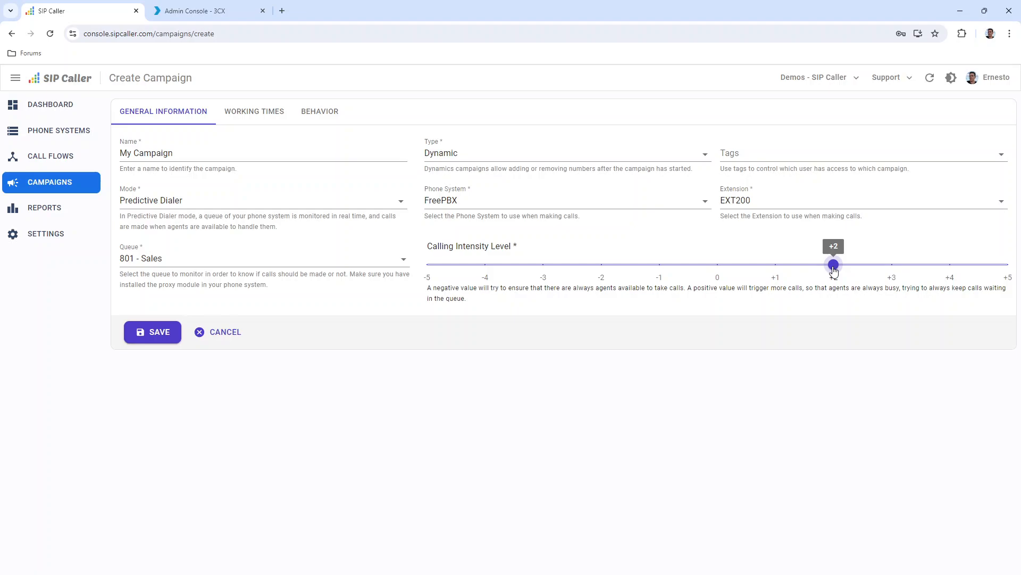
{"action": "left_click_drag", "start_coordinate": [834, 270], "coordinate": [717, 267]}
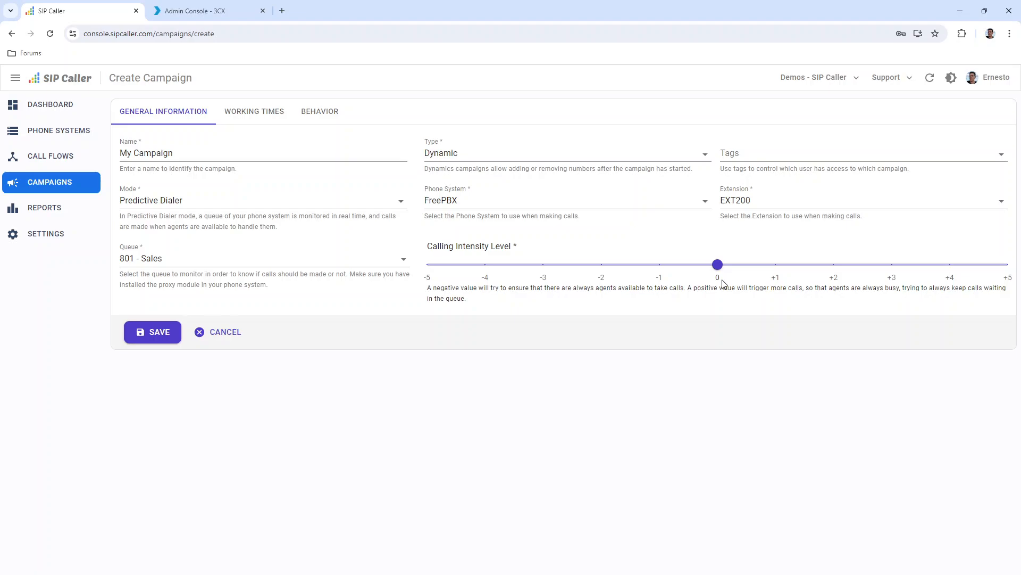
Step: Try calling intensity levels of -2 and +1, ending back at 0
{"action": "mouse_move", "coordinate": [720, 270]}
{"action": "left_click_drag", "start_coordinate": [719, 270], "coordinate": [610, 268]}
{"action": "left_click_drag", "start_coordinate": [601, 264], "coordinate": [713, 271]}
{"action": "mouse_move", "coordinate": [718, 265]}
{"action": "left_mouse_down"}
{"action": "mouse_move", "coordinate": [774, 265]}
{"action": "mouse_move", "coordinate": [659, 266]}
{"action": "mouse_move", "coordinate": [718, 269]}
{"action": "left_mouse_up"}
{"action": "left_click_drag", "start_coordinate": [717, 268], "coordinate": [603, 267]}
{"action": "mouse_move", "coordinate": [602, 266]}
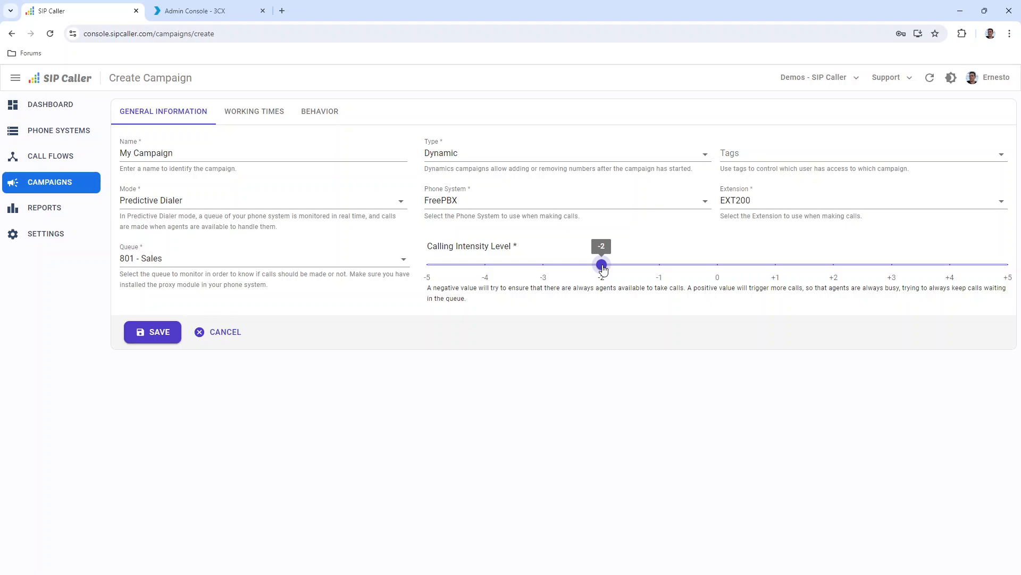
{"action": "left_click_drag", "start_coordinate": [603, 265], "coordinate": [776, 270]}
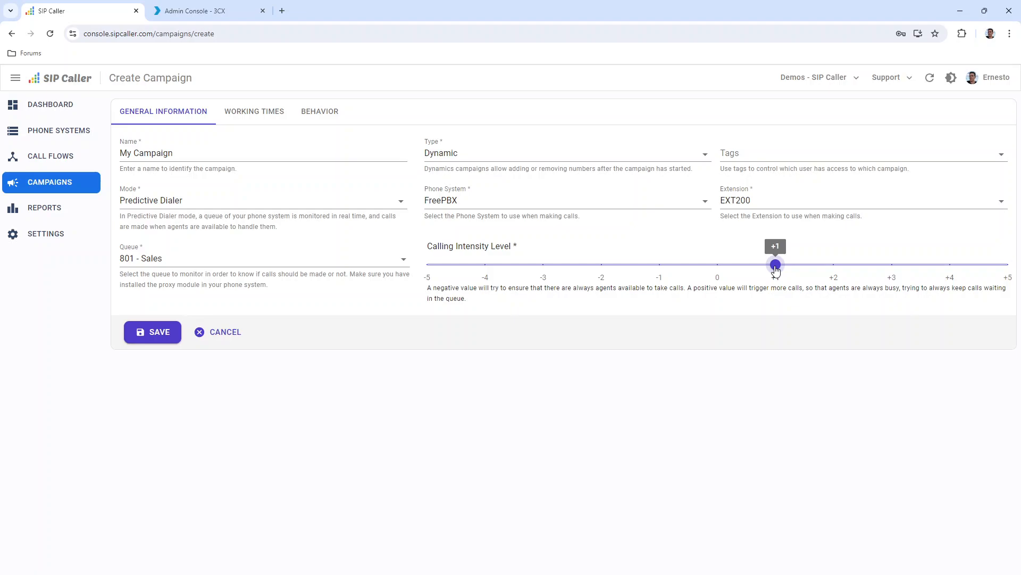
{"action": "left_click_drag", "start_coordinate": [775, 270], "coordinate": [694, 281]}
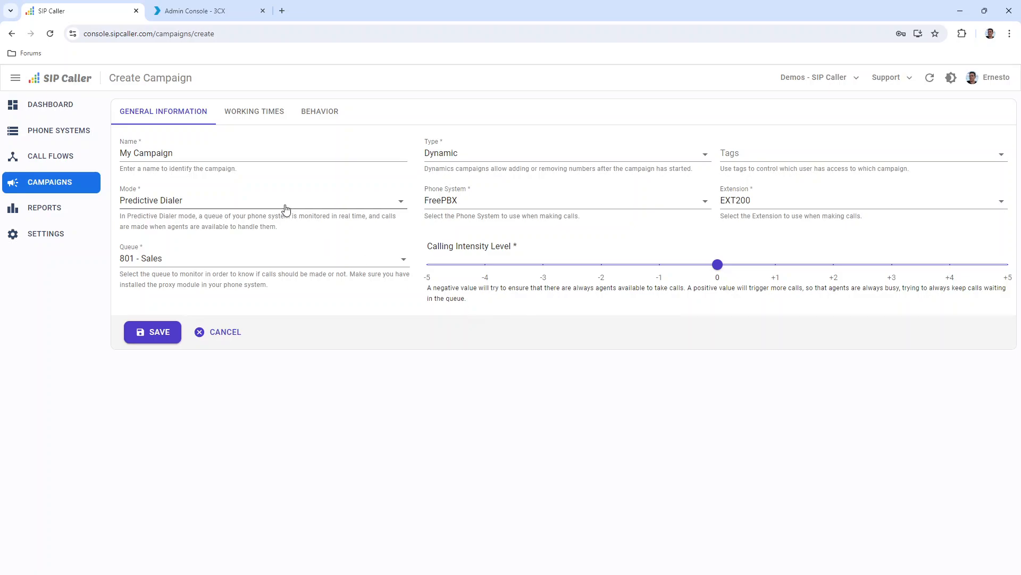
Step: In the campaign's working times, clear the day of the scheduled start date and set the date to 24-Aug-2024
{"action": "left_click", "coordinate": [263, 115]}
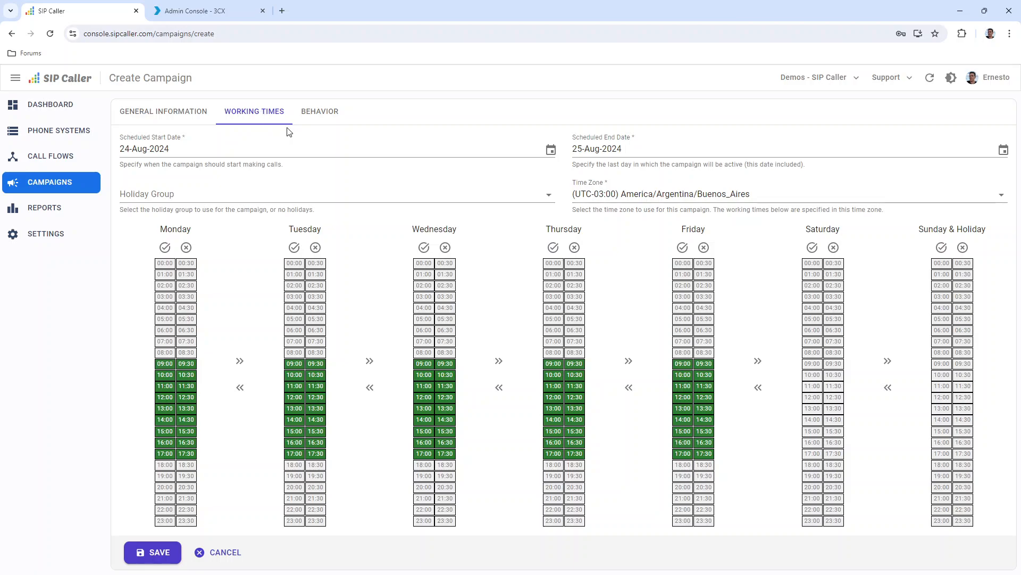
{"action": "left_click", "coordinate": [121, 150]}
{"action": "key", "text": "BackSpace"}
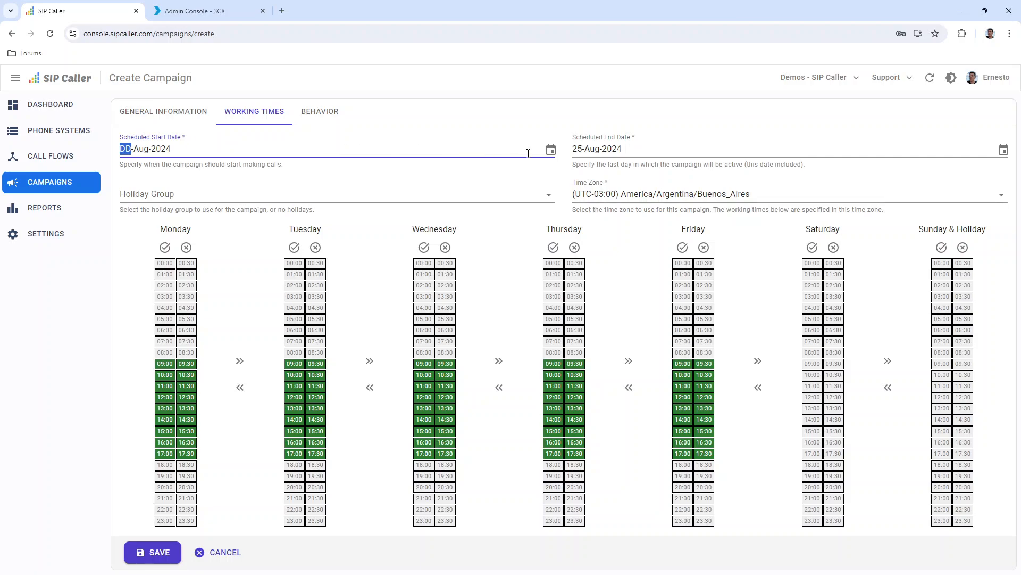
{"action": "left_click", "coordinate": [552, 151]}
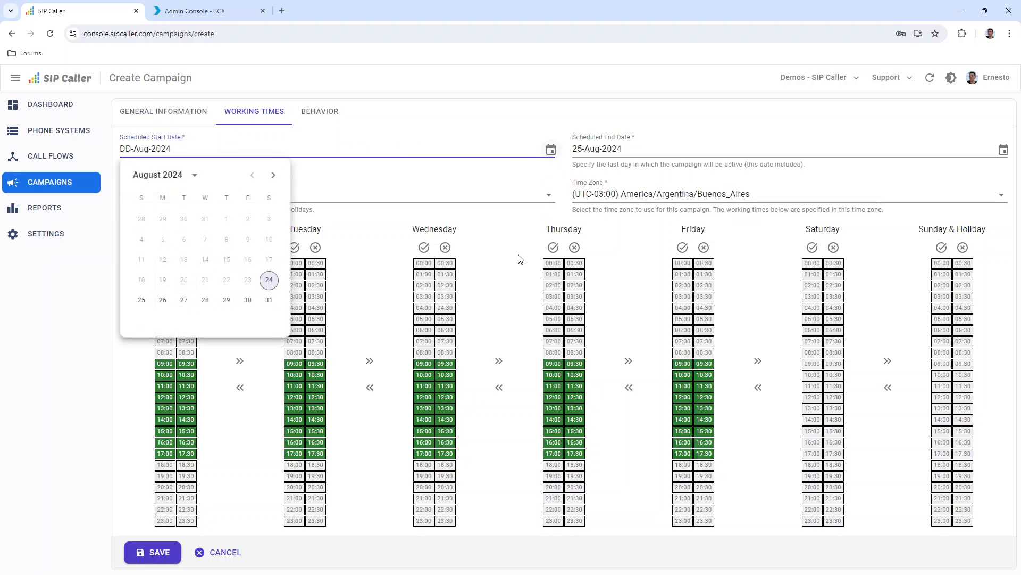
{"action": "left_click", "coordinate": [269, 278]}
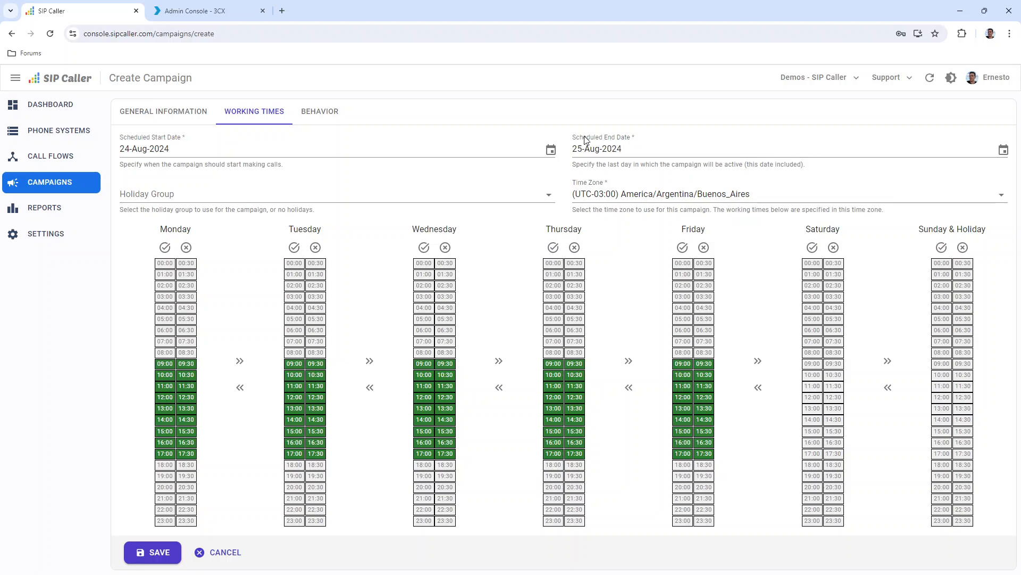
{"action": "left_click_drag", "start_coordinate": [584, 138], "coordinate": [640, 142]}
{"action": "left_click", "coordinate": [640, 142]}
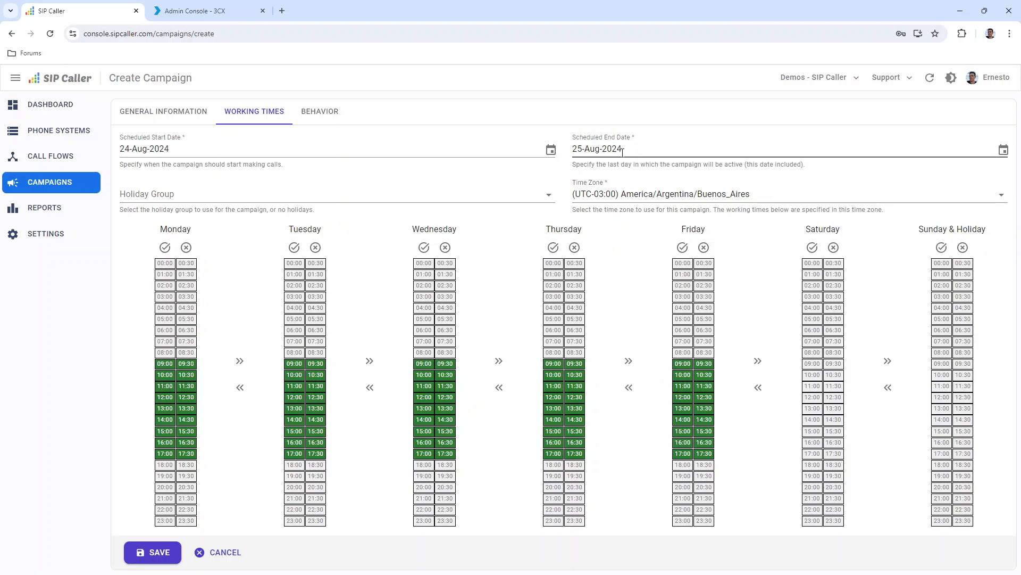
Step: Set the campaign's holiday group to Holidays USA in the working times
{"action": "left_click", "coordinate": [183, 150]}
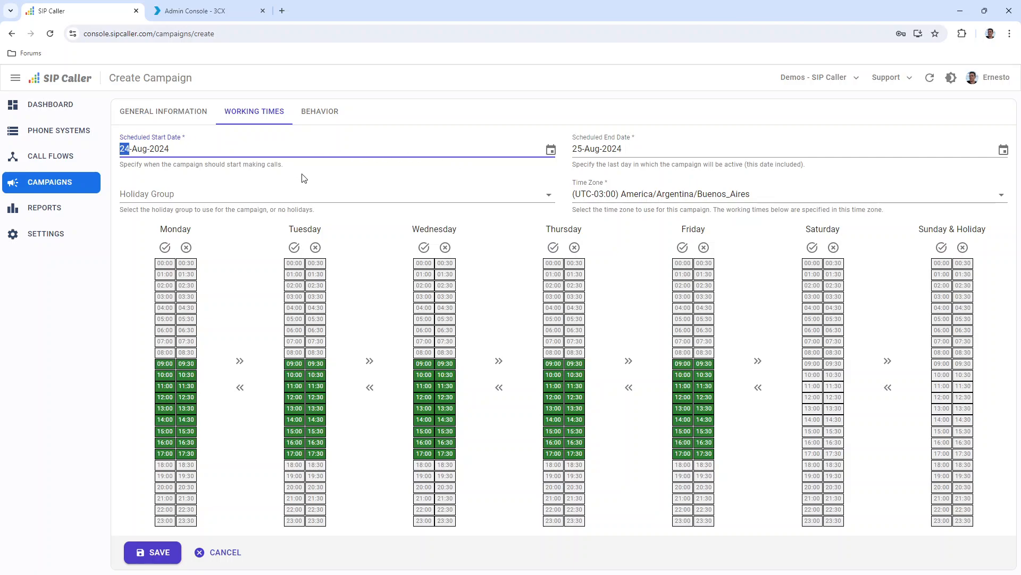
{"action": "left_click", "coordinate": [181, 174]}
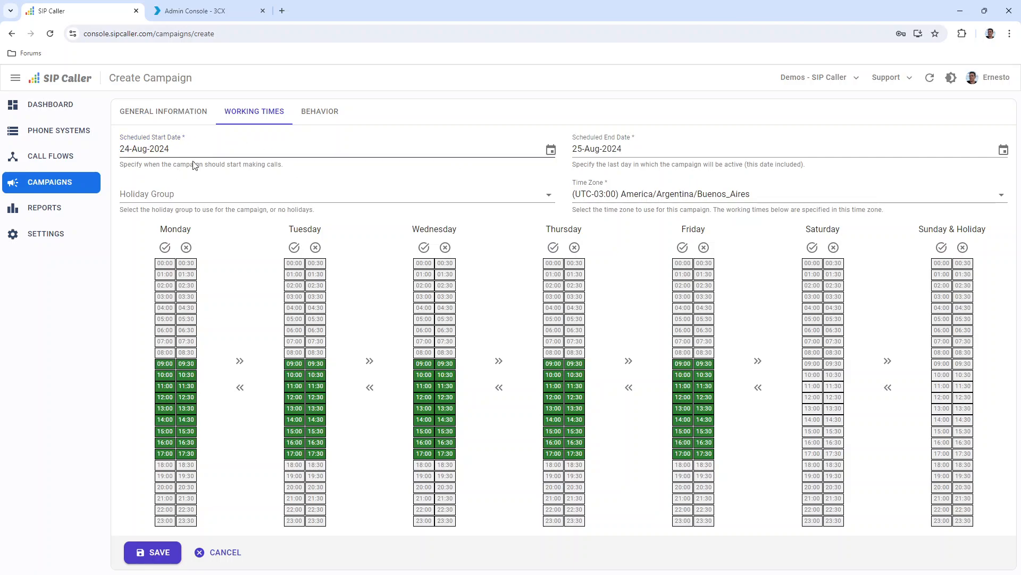
{"action": "left_click", "coordinate": [195, 197]}
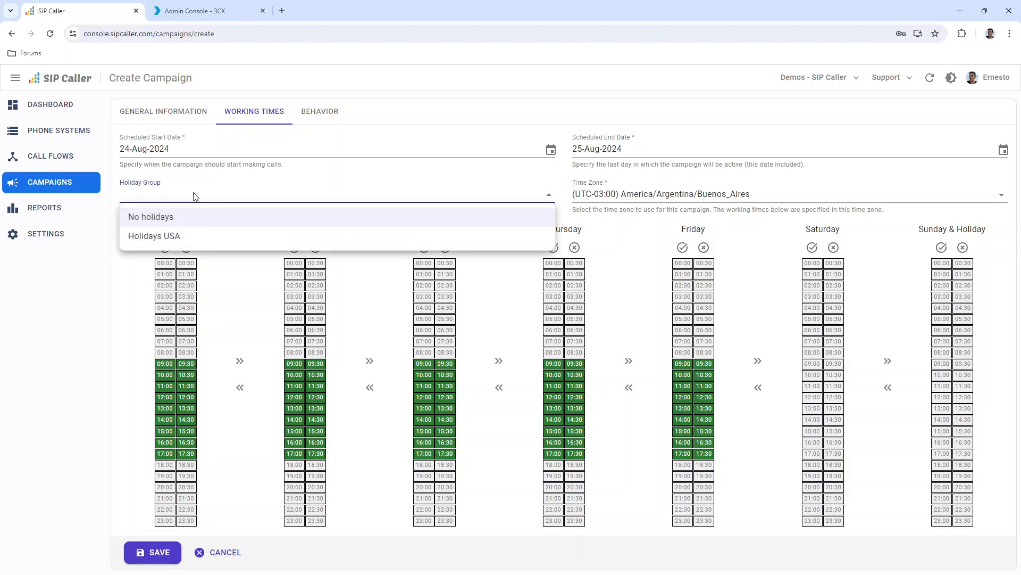
{"action": "left_click", "coordinate": [187, 237]}
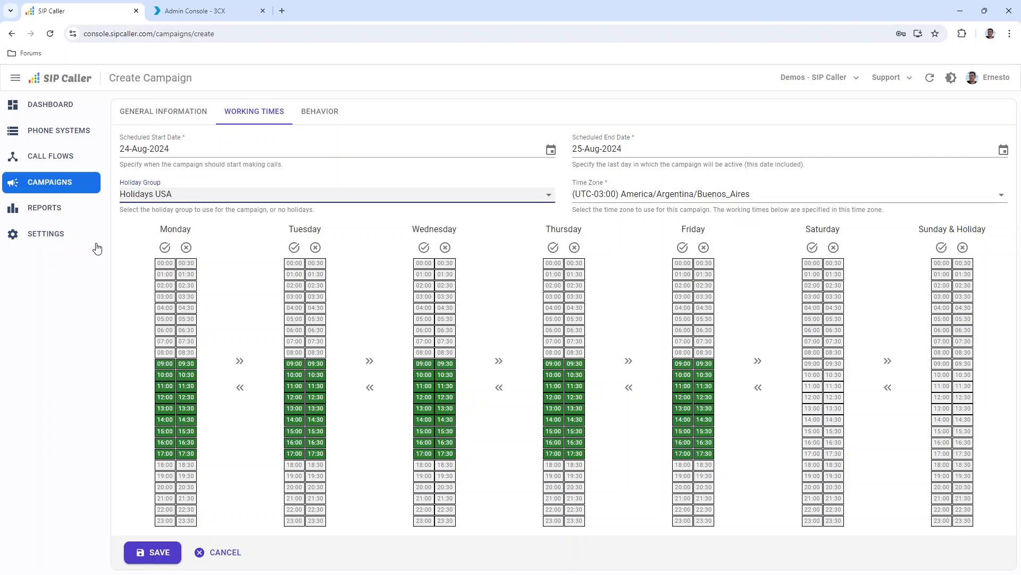
{"action": "left_click", "coordinate": [200, 196]}
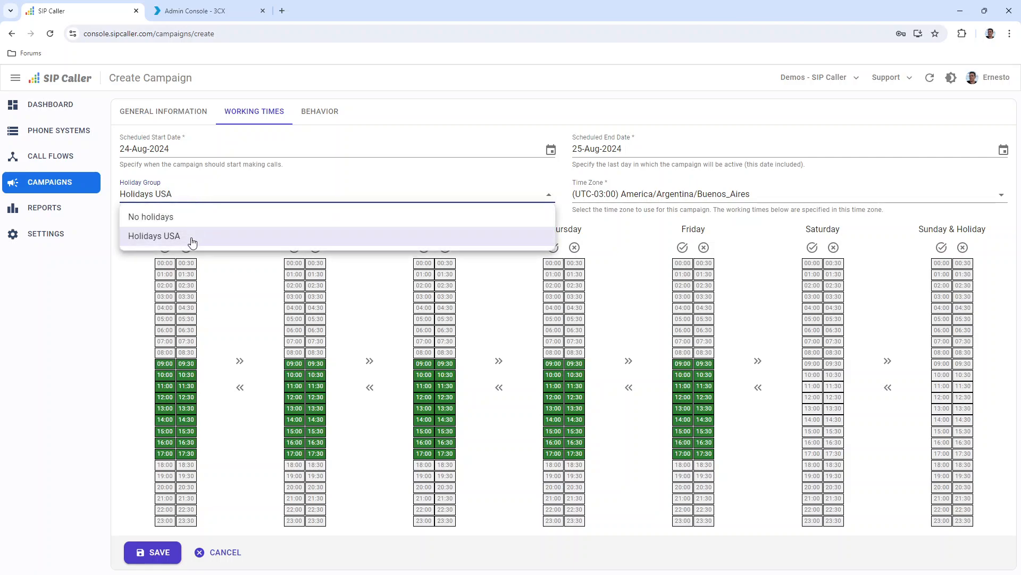
{"action": "left_click", "coordinate": [207, 195]}
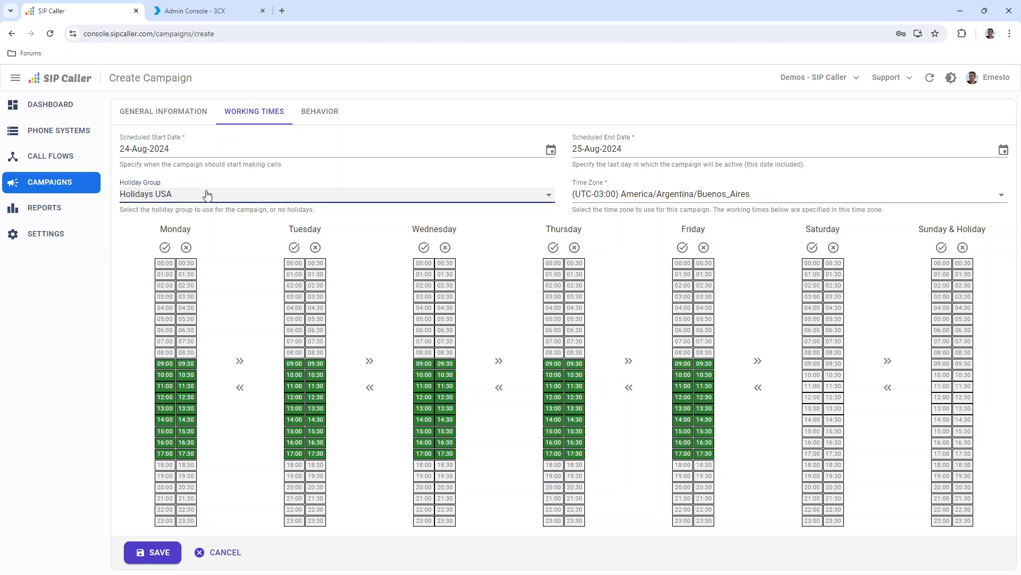
{"action": "left_click_drag", "start_coordinate": [578, 182], "coordinate": [609, 183]}
{"action": "left_click", "coordinate": [621, 186]}
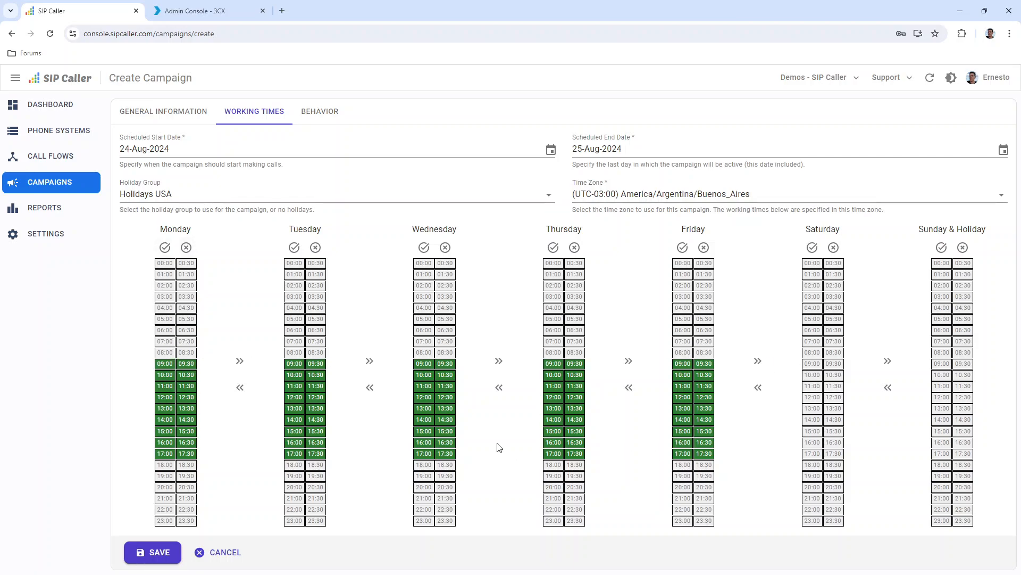
Step: Remove Monday's calling time slots from 09:00 through 10:30
{"action": "left_click", "coordinate": [164, 364]}
{"action": "left_click", "coordinate": [187, 364]}
{"action": "left_click", "coordinate": [171, 375]}
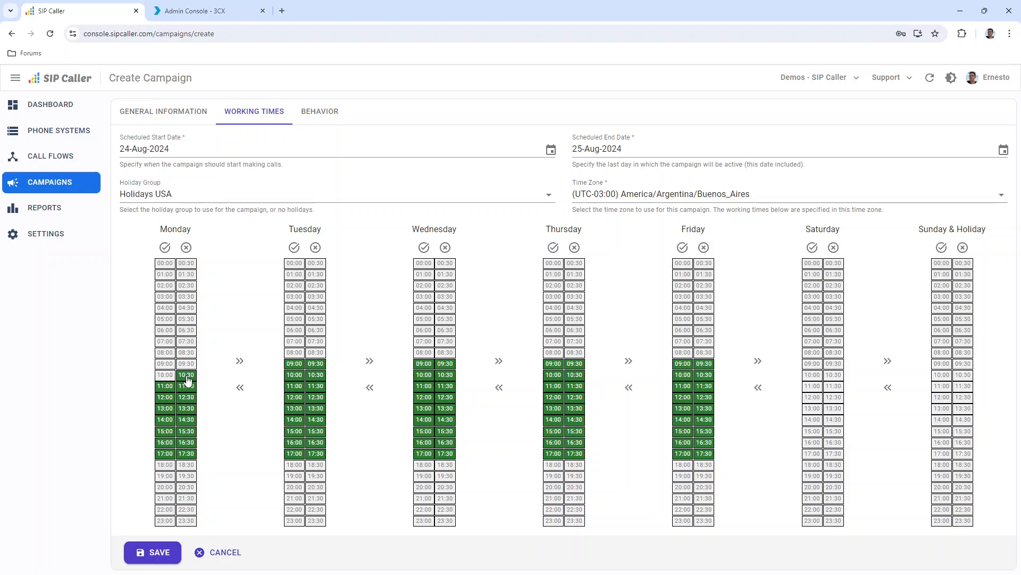
{"action": "left_click", "coordinate": [187, 375]}
{"action": "left_click", "coordinate": [169, 375]}
{"action": "left_click", "coordinate": [165, 376]}
{"action": "left_click", "coordinate": [186, 375]}
{"action": "left_click", "coordinate": [168, 375]}
{"action": "left_click", "coordinate": [165, 376]}
{"action": "left_click", "coordinate": [186, 376]}
Step: Try copying Monday's time slots to Tuesday and Wednesday, and overwrite both days with Thursday's slots
{"action": "left_click", "coordinate": [240, 361]}
{"action": "left_click", "coordinate": [370, 360]}
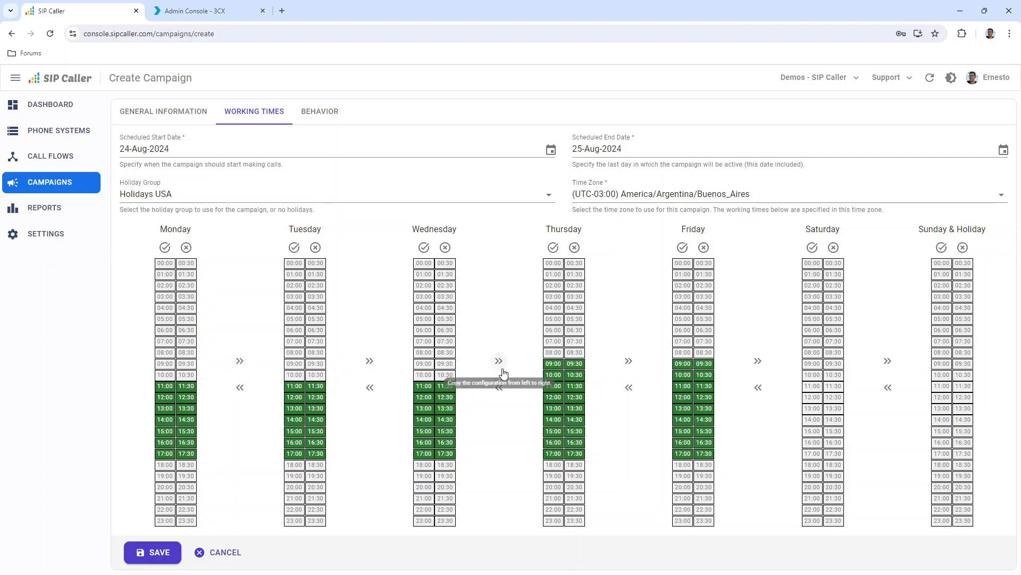
{"action": "left_click", "coordinate": [497, 389]}
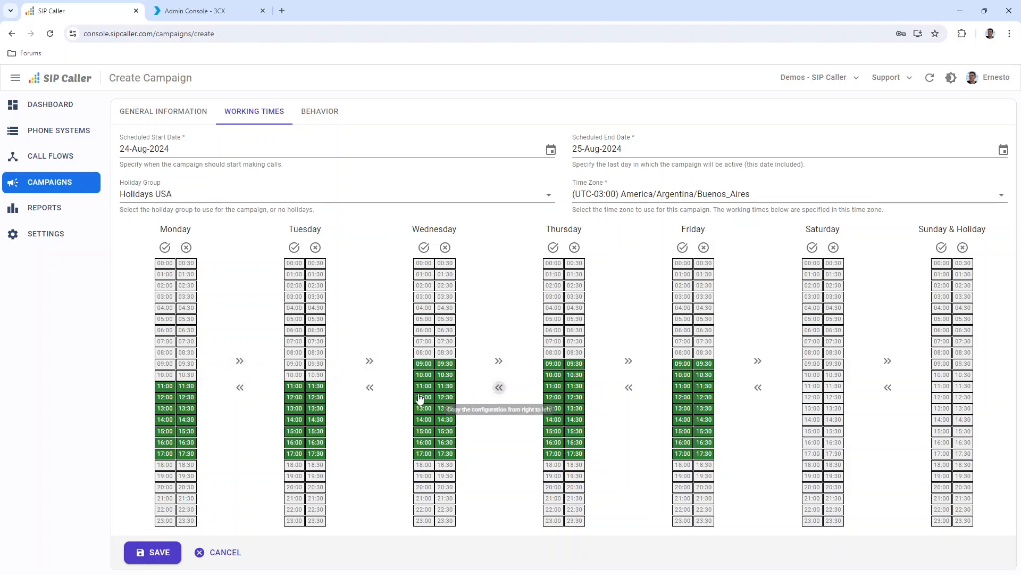
{"action": "left_click", "coordinate": [369, 388]}
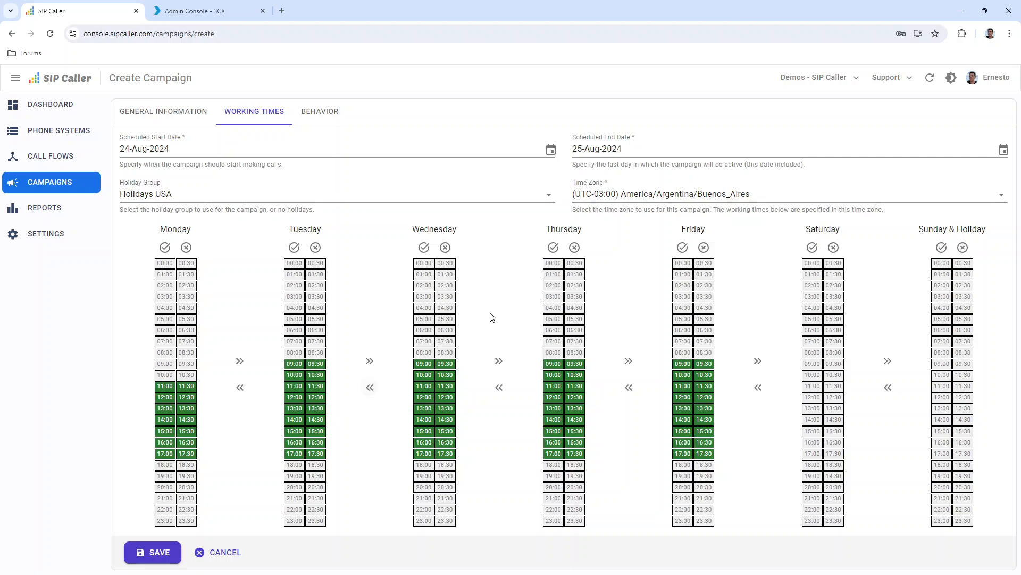
Step: Try clearing and fully filling Wednesday's time slots, and copy Thursday's slots back to Wednesday
{"action": "left_click", "coordinate": [445, 249]}
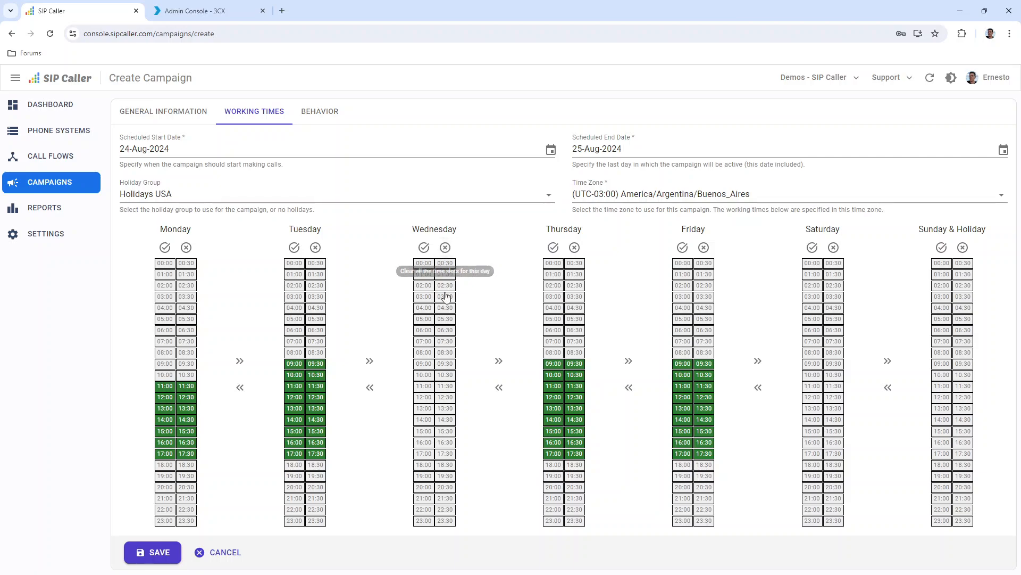
{"action": "left_click", "coordinate": [424, 248]}
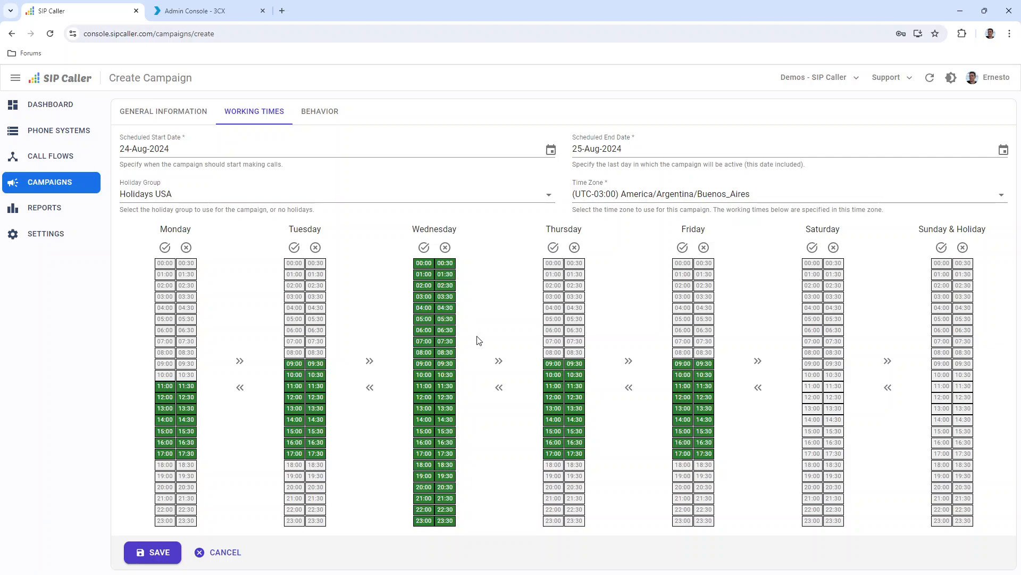
{"action": "left_click", "coordinate": [499, 387]}
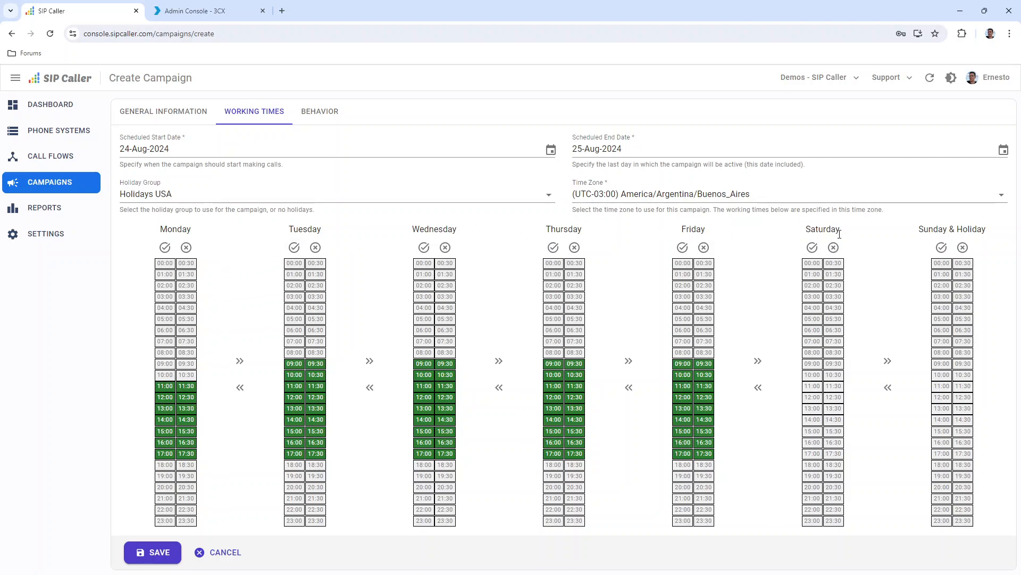
{"action": "left_click_drag", "start_coordinate": [917, 229], "coordinate": [995, 236]}
{"action": "left_click", "coordinate": [994, 236]}
{"action": "left_click_drag", "start_coordinate": [918, 229], "coordinate": [996, 229]}
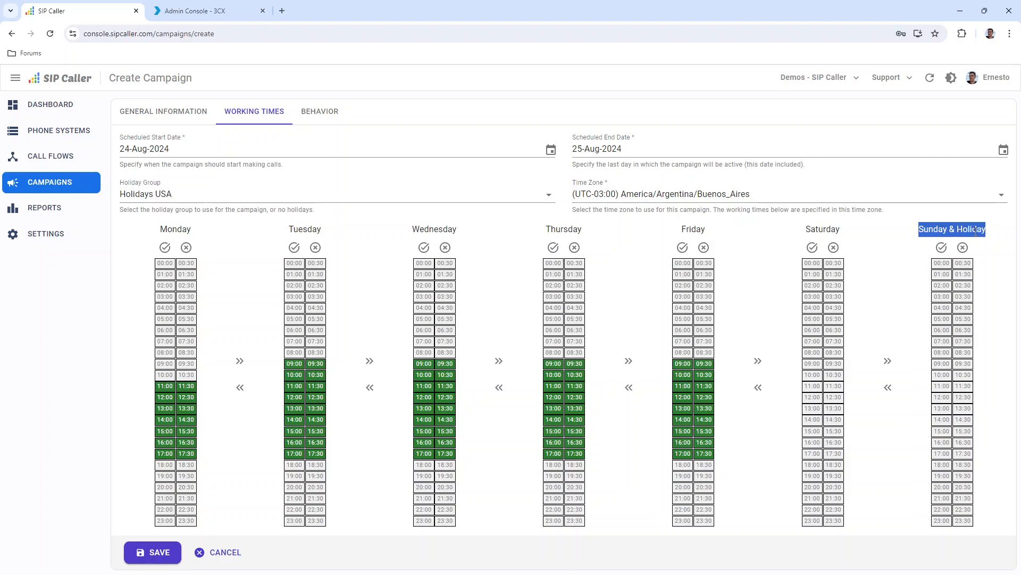
{"action": "left_click", "coordinate": [949, 228]}
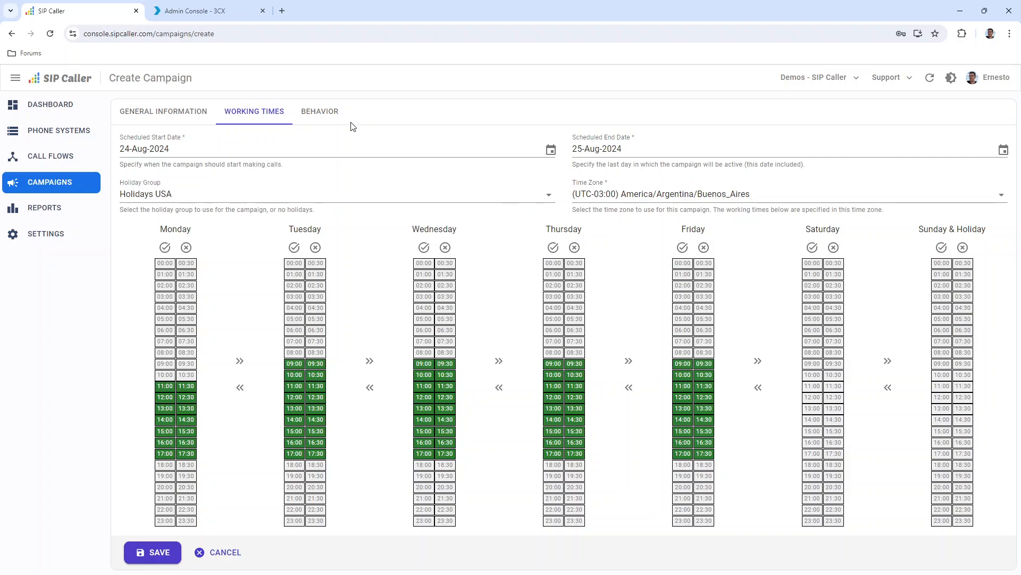
Step: In the campaign's behavior settings, set the call prefix to 9
{"action": "left_click", "coordinate": [318, 111]}
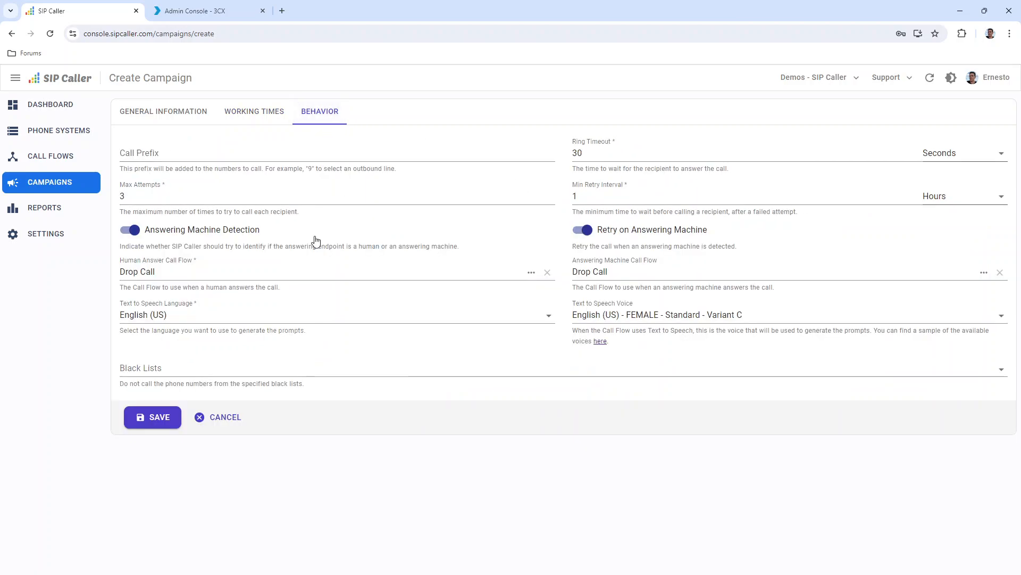
{"action": "left_click", "coordinate": [131, 155]}
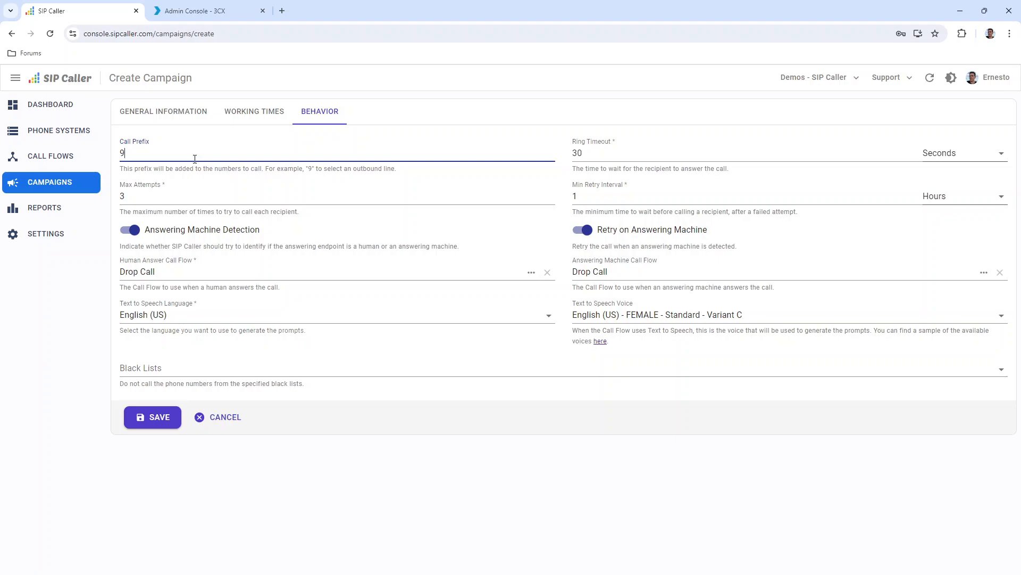
{"action": "left_click_drag", "start_coordinate": [143, 151], "coordinate": [116, 155]}
{"action": "left_click", "coordinate": [169, 155]}
Step: Review the ring timeout, maximum attempts and minimum retry interval, comparing the retry interval with the campaign's working times
{"action": "left_click_drag", "start_coordinate": [569, 146], "coordinate": [621, 146]}
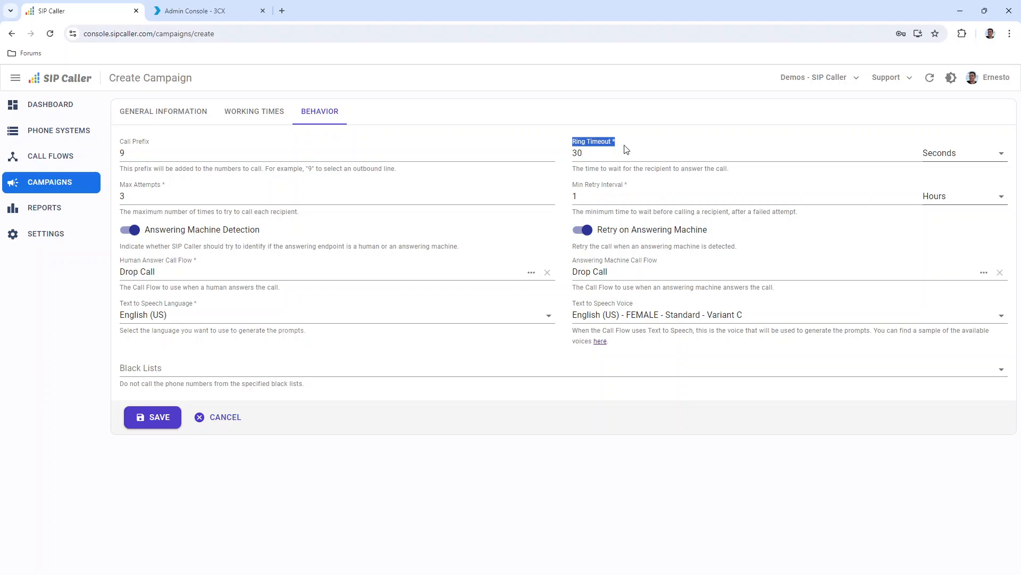
{"action": "left_click", "coordinate": [626, 153]}
{"action": "left_click_drag", "start_coordinate": [126, 185], "coordinate": [165, 187]}
{"action": "left_click", "coordinate": [178, 187]}
{"action": "left_click", "coordinate": [141, 200]}
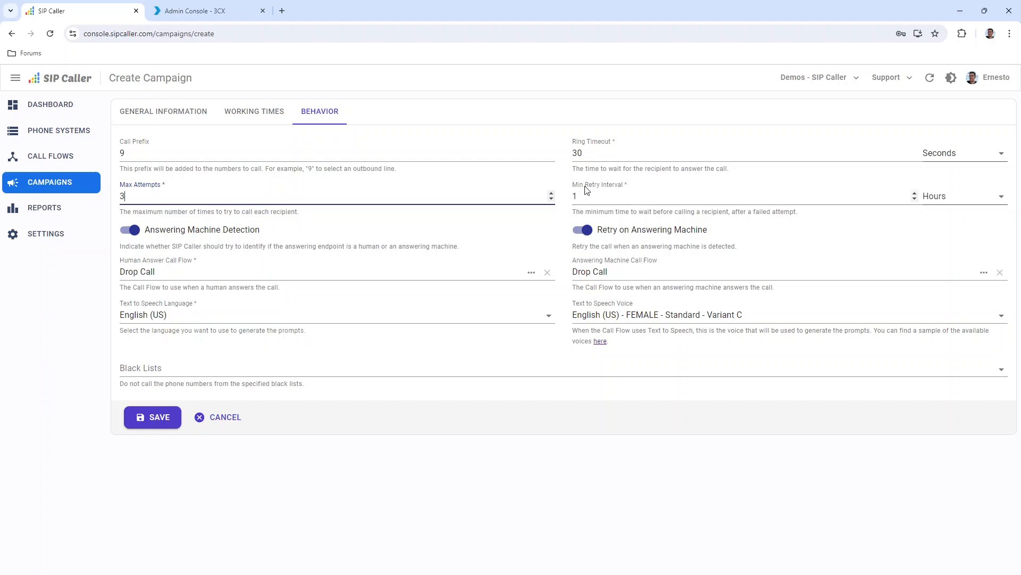
{"action": "left_click_drag", "start_coordinate": [584, 186], "coordinate": [632, 187]}
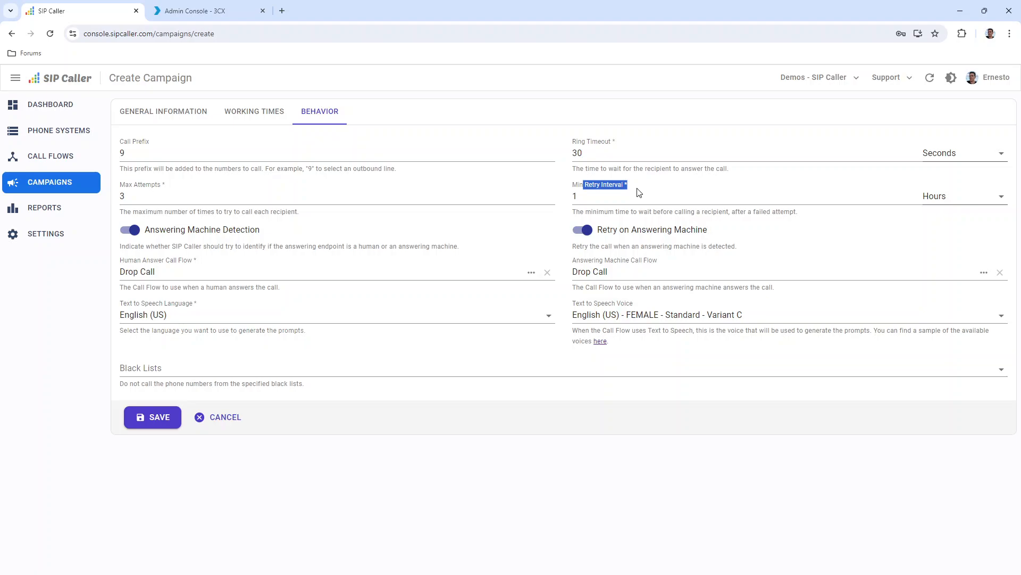
{"action": "left_click", "coordinate": [633, 191]}
{"action": "left_click_drag", "start_coordinate": [573, 185], "coordinate": [625, 190]}
{"action": "left_click", "coordinate": [637, 190]}
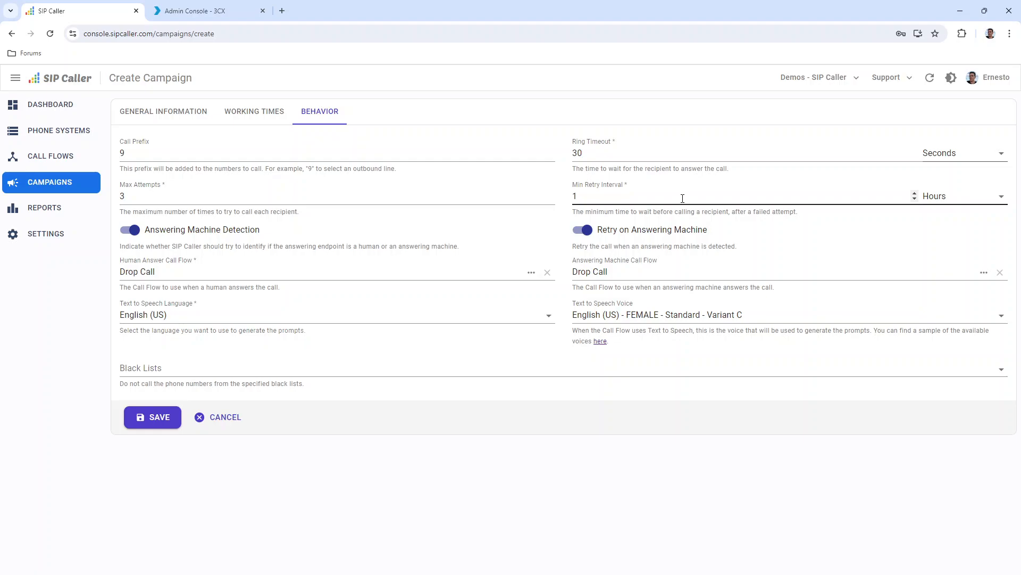
{"action": "left_click_drag", "start_coordinate": [574, 185], "coordinate": [611, 187]}
{"action": "left_click", "coordinate": [255, 112]}
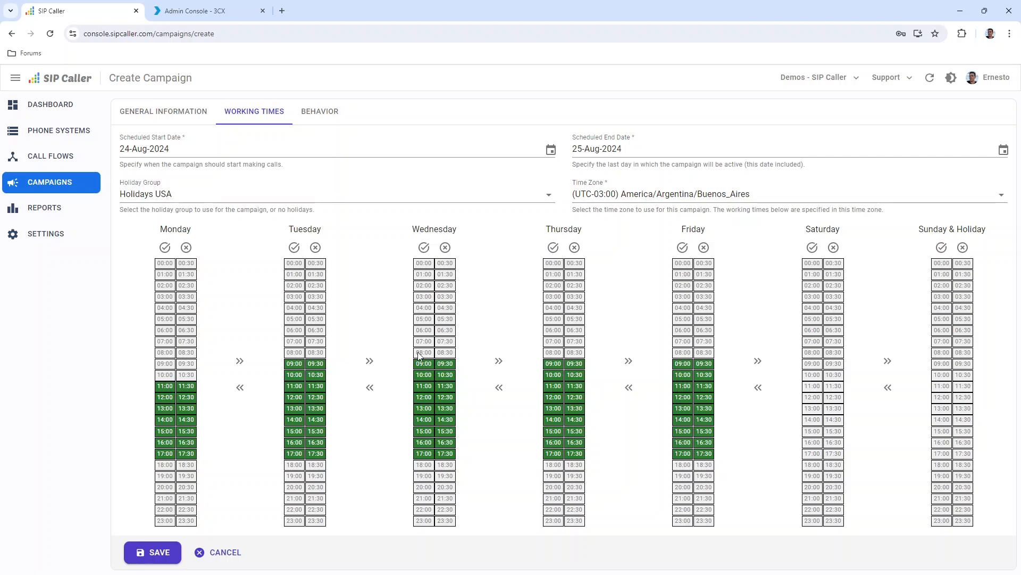
{"action": "left_click", "coordinate": [328, 118]}
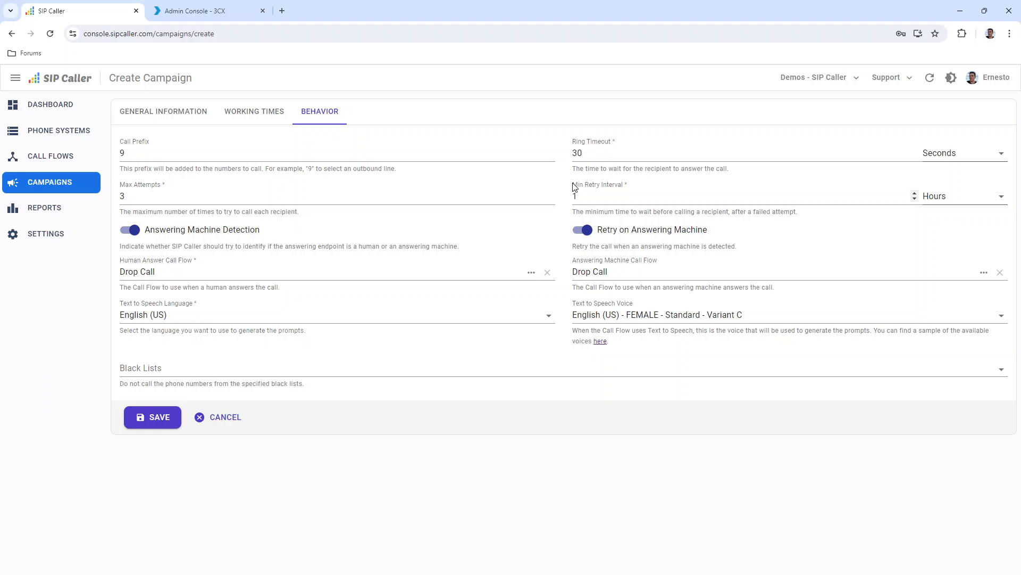
{"action": "left_click_drag", "start_coordinate": [573, 187], "coordinate": [626, 190]}
{"action": "left_click", "coordinate": [642, 190]}
Step: Turn answering machine detection off and back on to compare the available call flow options
{"action": "left_click", "coordinate": [137, 234]}
{"action": "left_click", "coordinate": [137, 234]}
{"action": "left_click", "coordinate": [163, 235]}
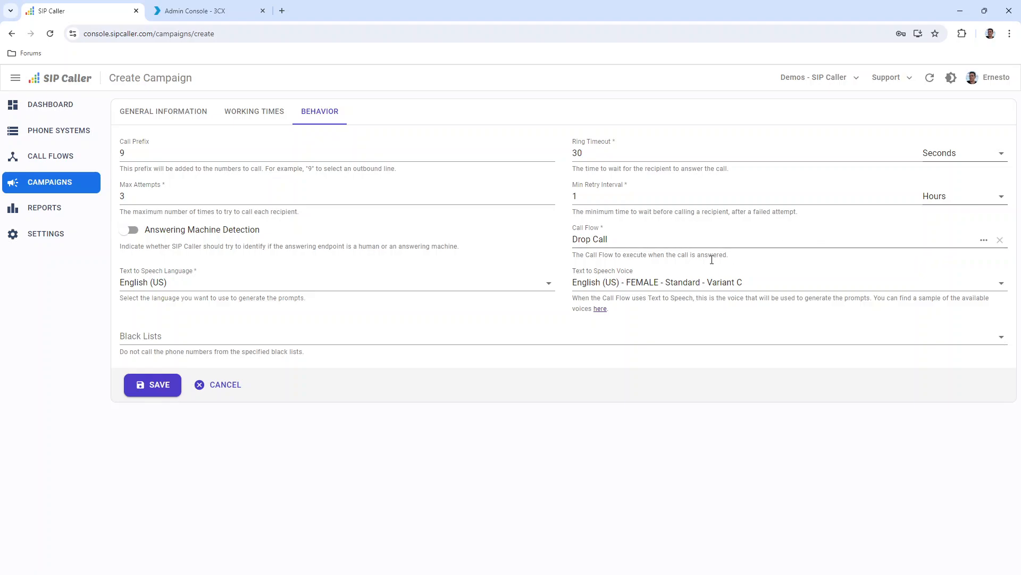
{"action": "left_click", "coordinate": [132, 230]}
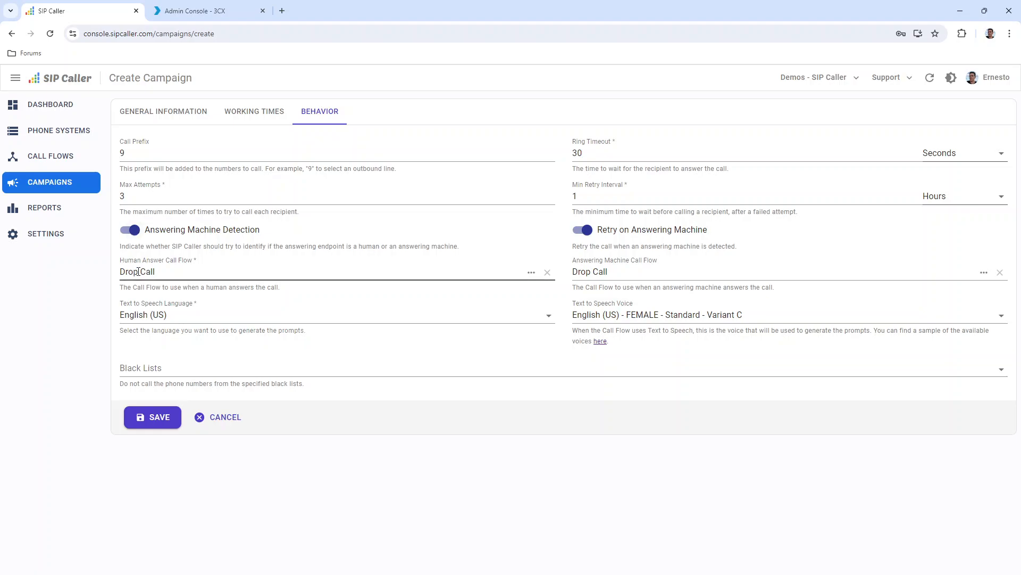
Step: Set the call flow for human-answered calls to Survey
{"action": "left_click_drag", "start_coordinate": [126, 262], "coordinate": [197, 262]}
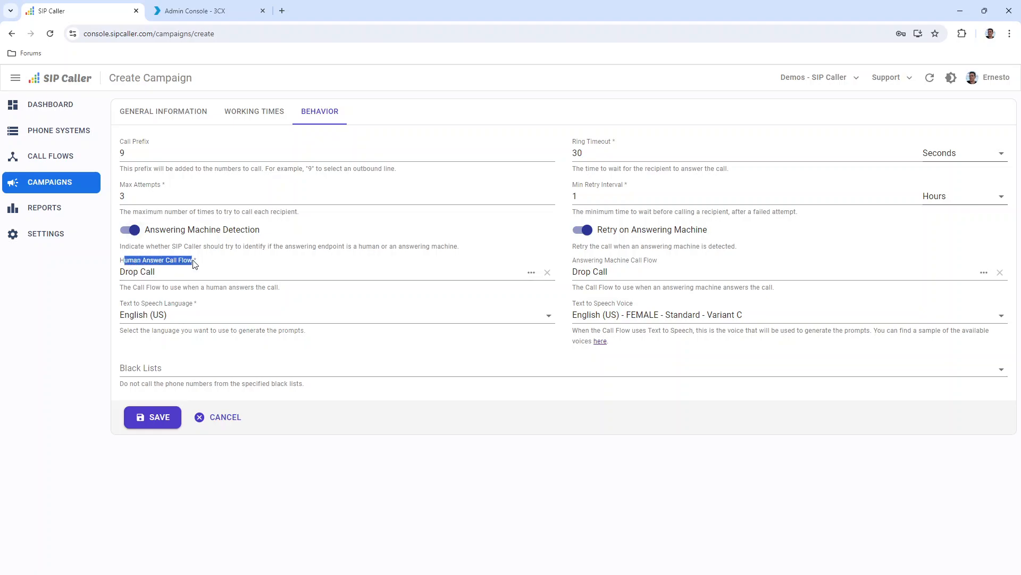
{"action": "left_click", "coordinate": [201, 263]}
{"action": "left_click_drag", "start_coordinate": [589, 263], "coordinate": [653, 262]}
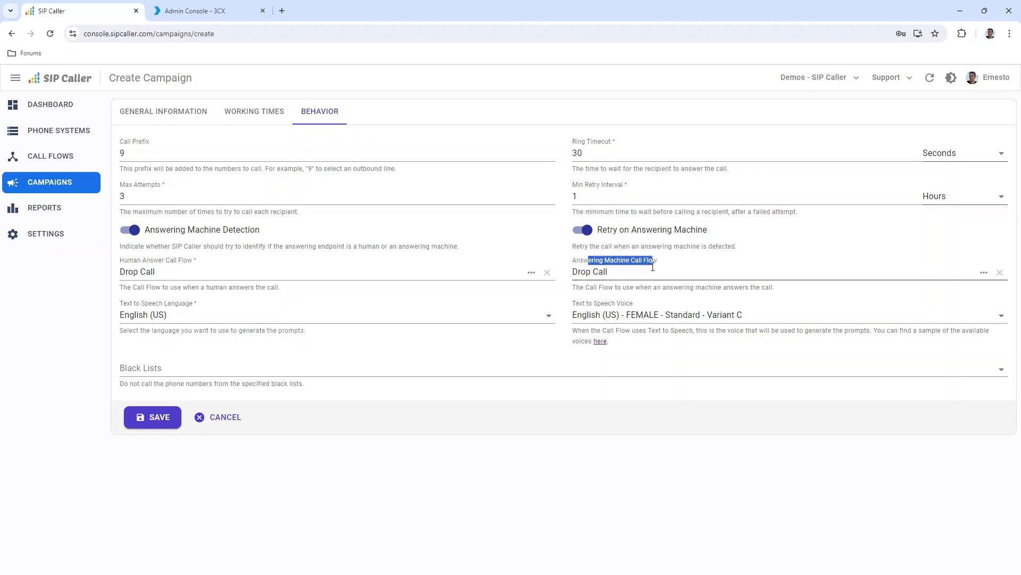
{"action": "left_click", "coordinate": [600, 264]}
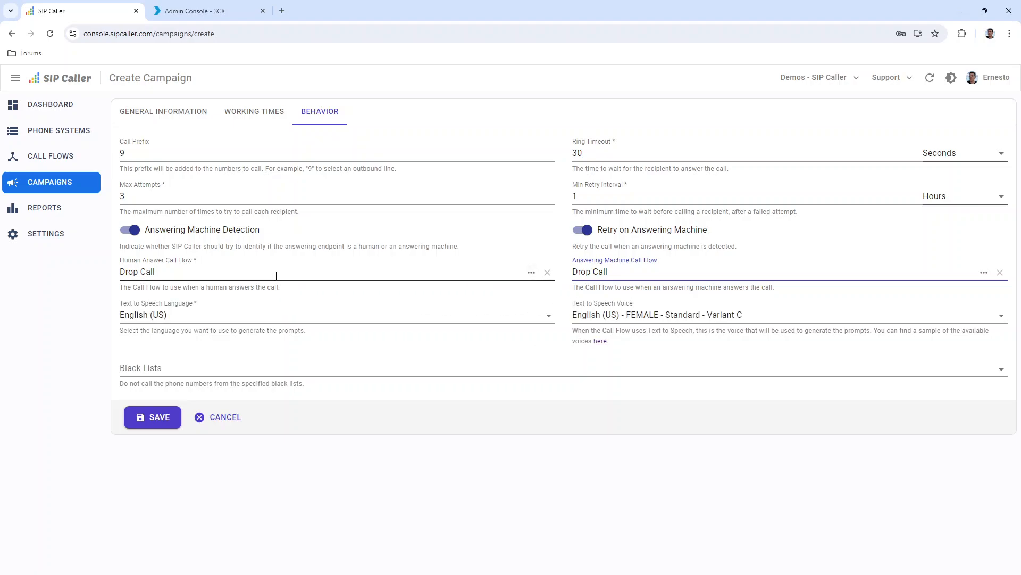
{"action": "left_click", "coordinate": [532, 273]}
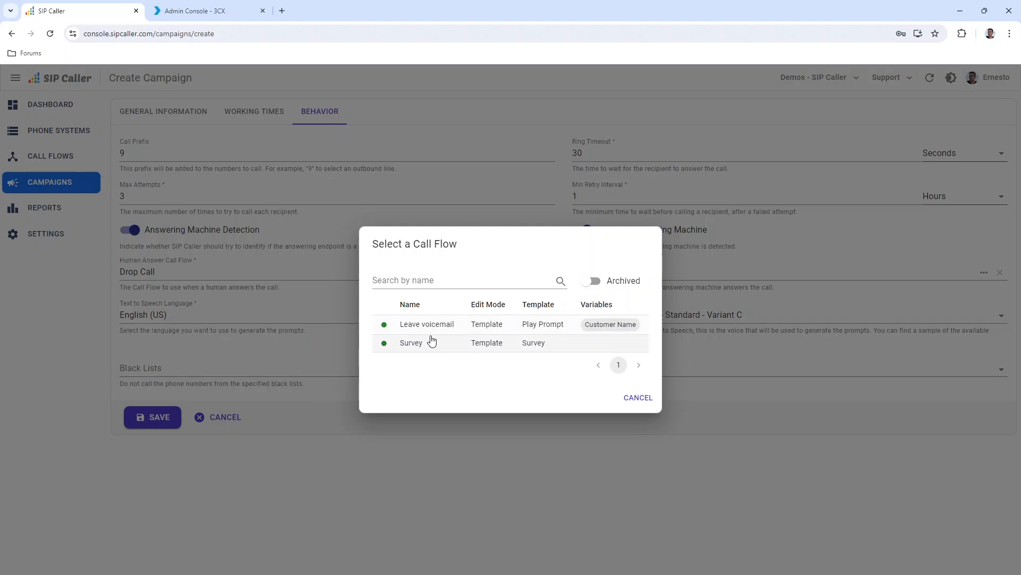
{"action": "left_click", "coordinate": [431, 345]}
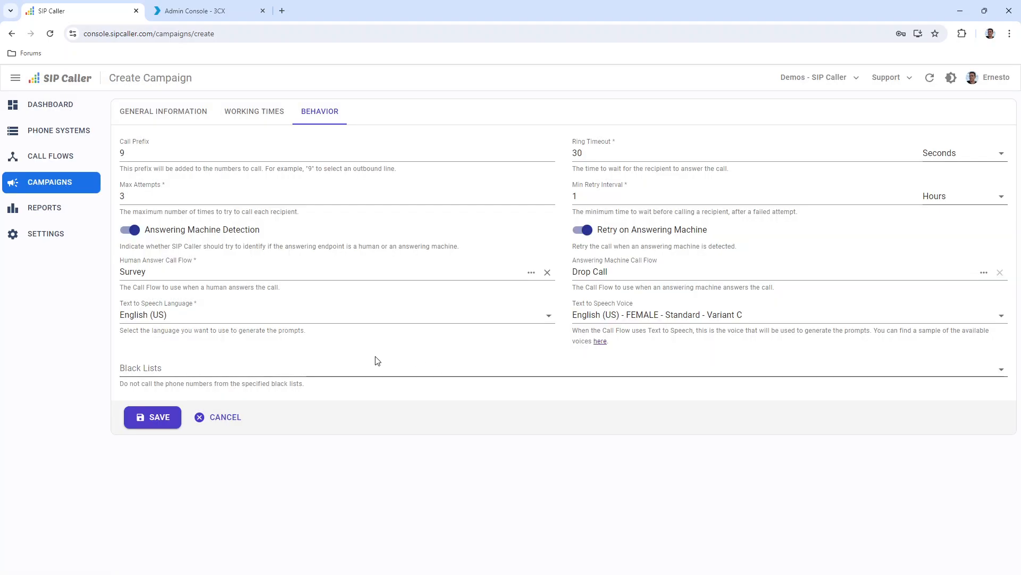
Step: Set the call flow for calls answered by an answering machine to Leave voicemail
{"action": "left_click_drag", "start_coordinate": [611, 260], "coordinate": [645, 261]}
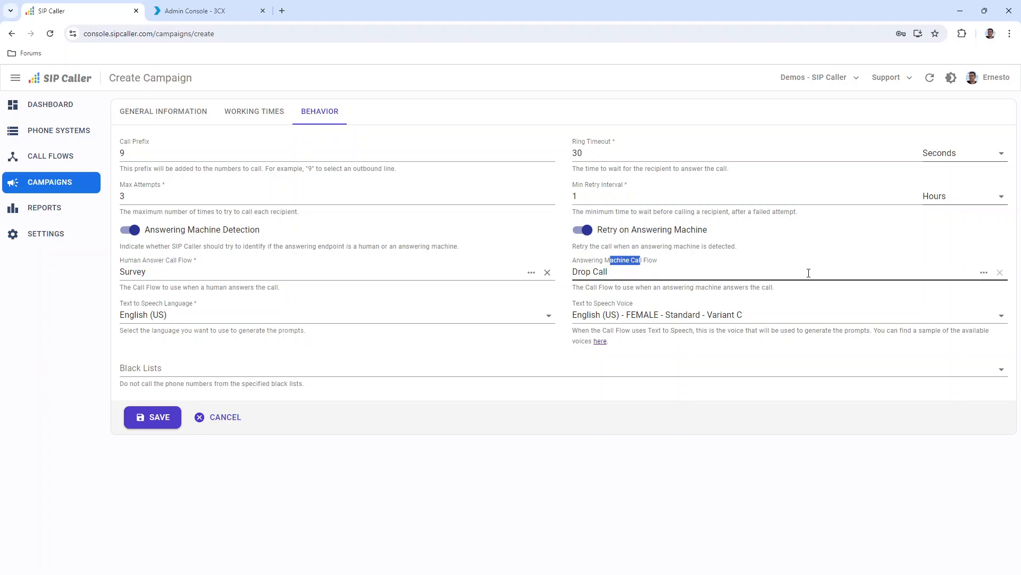
{"action": "left_click", "coordinate": [867, 272]}
{"action": "left_click", "coordinate": [982, 272]}
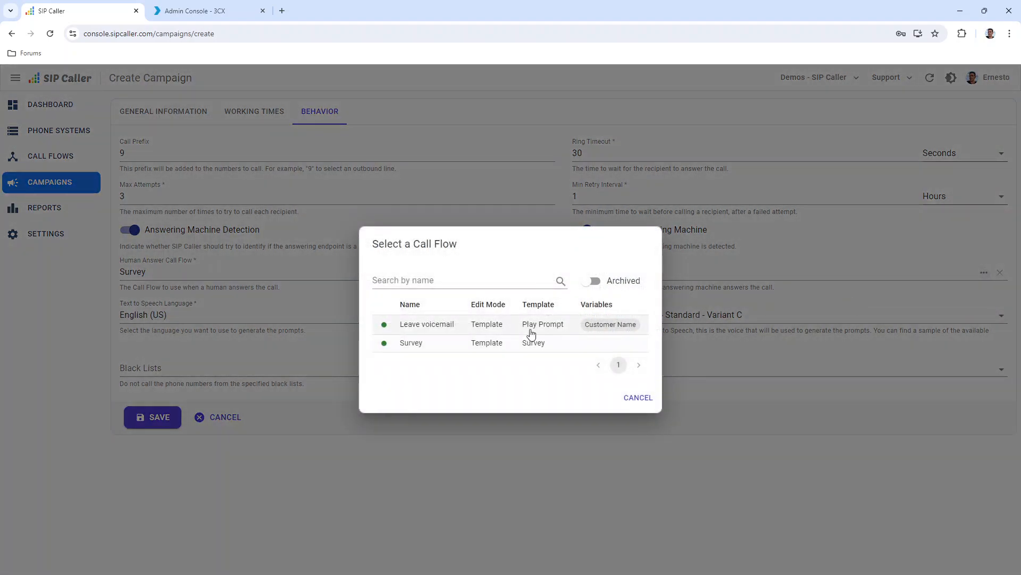
{"action": "left_click", "coordinate": [450, 329]}
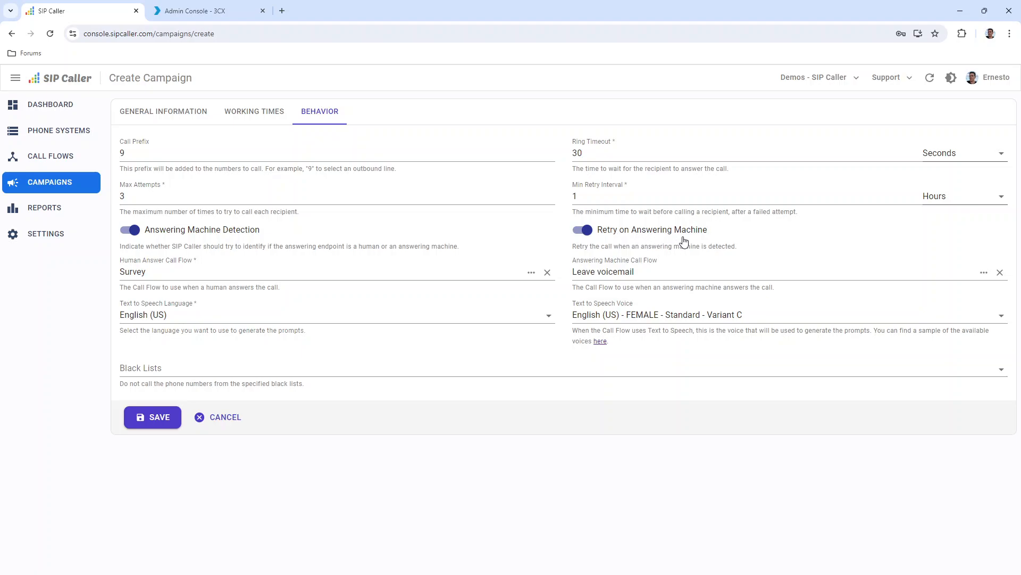
Step: Turn the retry on answering machine option off and back on
{"action": "left_click", "coordinate": [586, 231]}
{"action": "left_click", "coordinate": [586, 231]}
{"action": "left_click_drag", "start_coordinate": [634, 272], "coordinate": [572, 273]}
{"action": "left_click", "coordinate": [639, 279]}
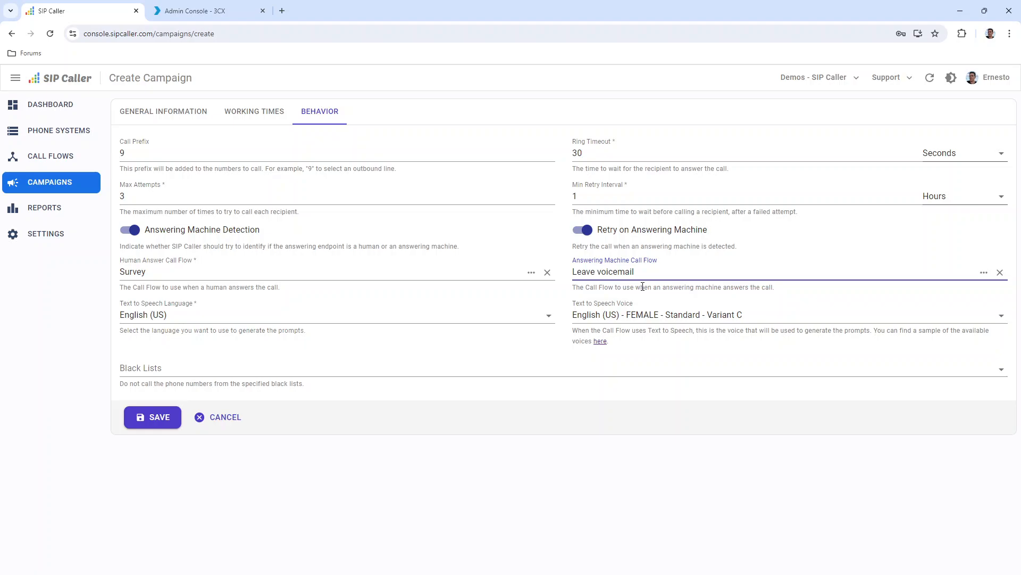
Step: Disable and re-enable retrying calls when an answering machine is detected
{"action": "left_click", "coordinate": [583, 231]}
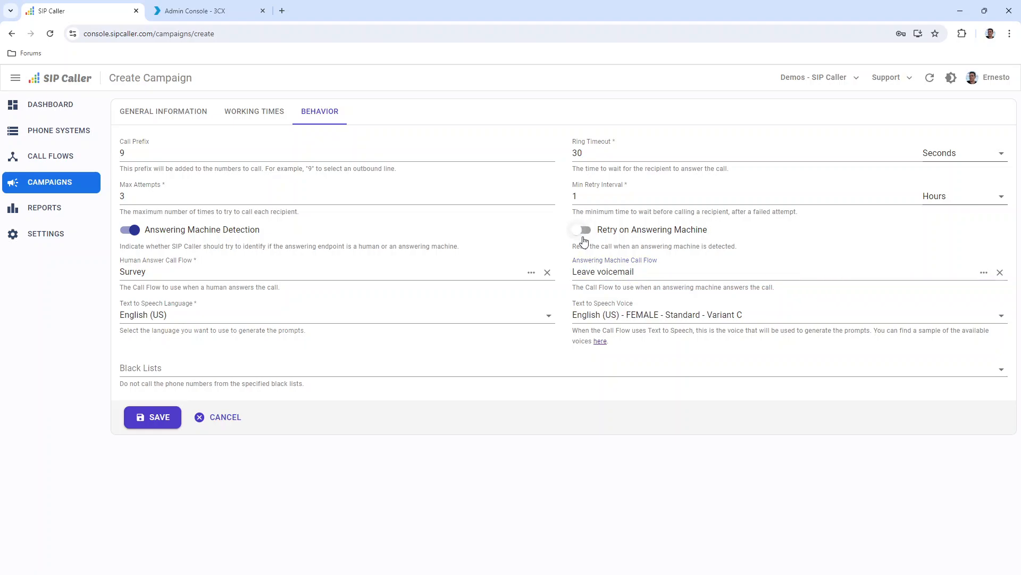
{"action": "left_click", "coordinate": [584, 233]}
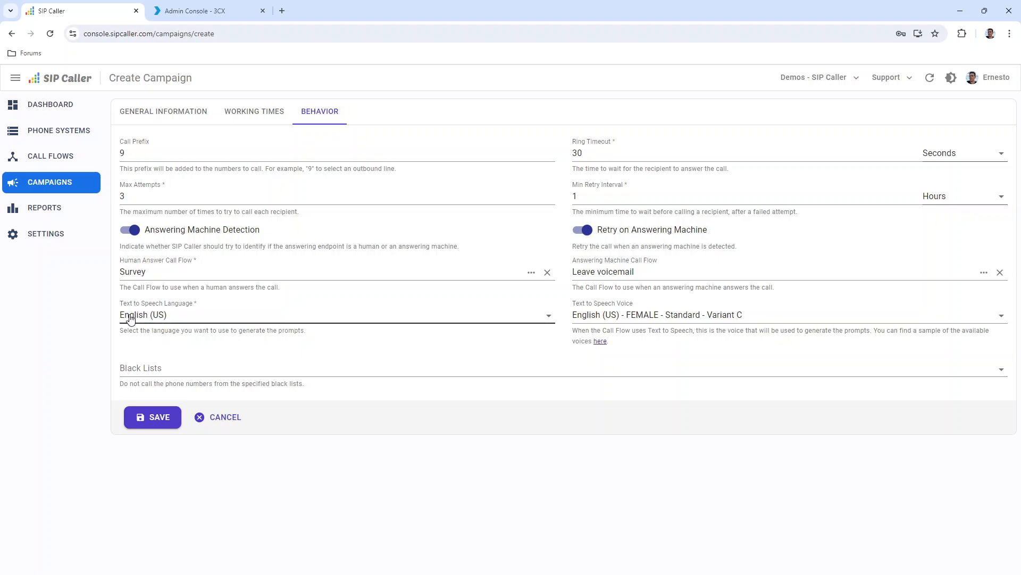
Step: Browse the available text-to-speech languages, keeping English (US) for the campaign
{"action": "left_click_drag", "start_coordinate": [131, 303], "coordinate": [199, 308]}
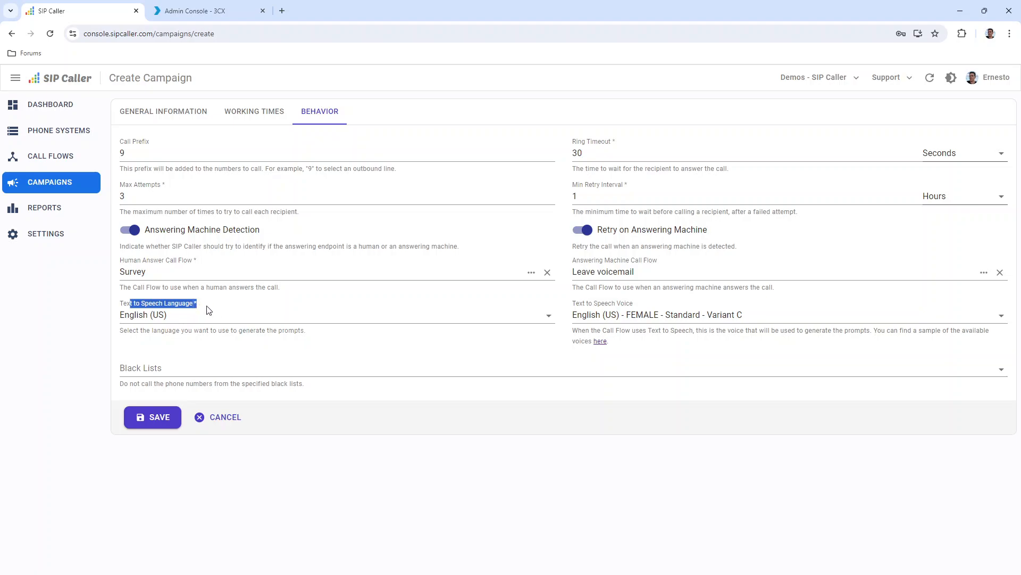
{"action": "left_click", "coordinate": [217, 308]}
{"action": "left_click", "coordinate": [170, 318]}
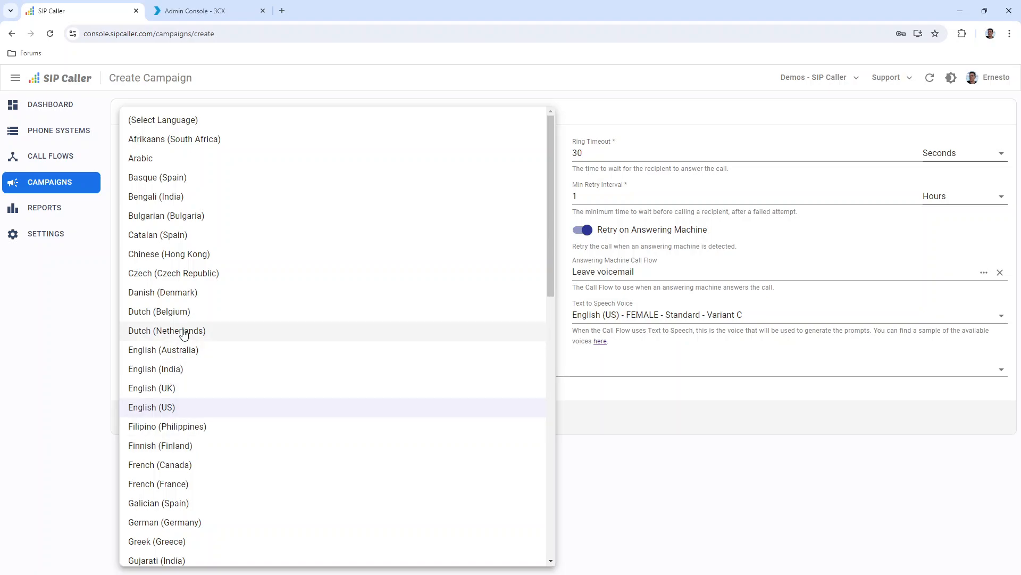
{"action": "scroll", "coordinate": [190, 358], "scroll_direction": "down", "scroll_amount": 2}
{"action": "scroll", "coordinate": [190, 358], "scroll_direction": "down", "scroll_amount": 4}
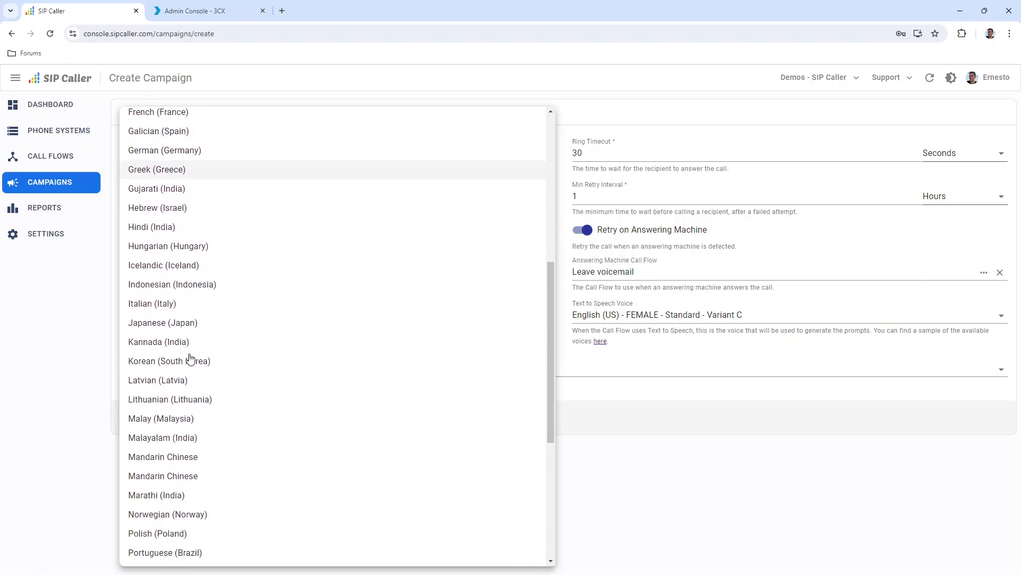
{"action": "scroll", "coordinate": [195, 357], "scroll_direction": "up", "scroll_amount": 4}
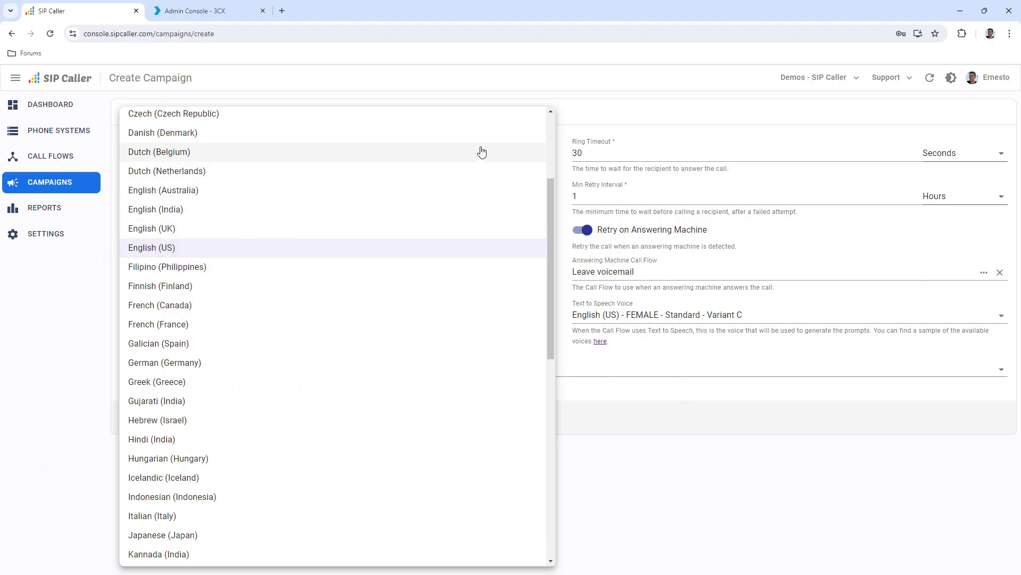
{"action": "left_click", "coordinate": [619, 374]}
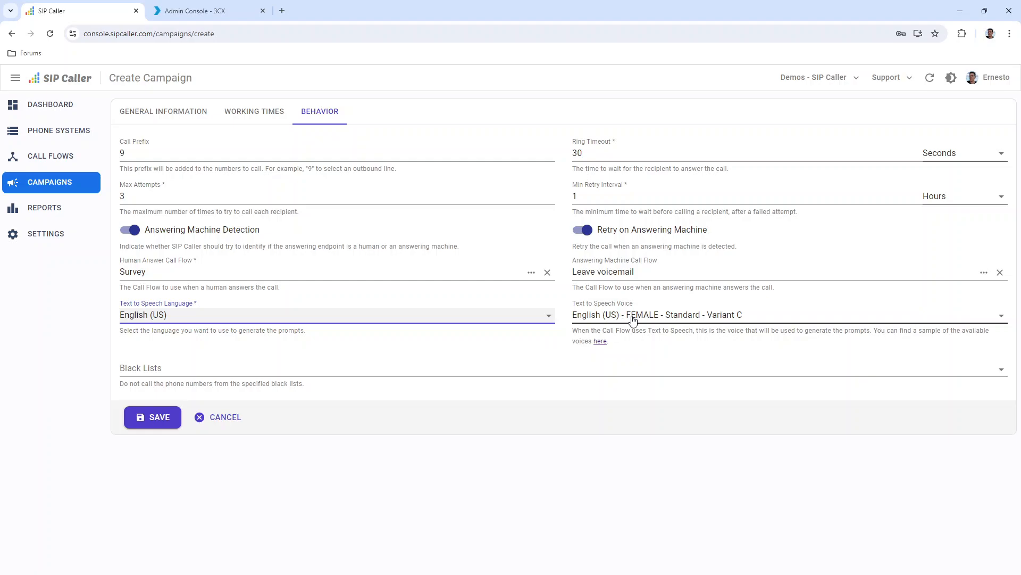
Step: Browse the female and male English (US) text-to-speech voices, keeping the current voice
{"action": "left_click", "coordinate": [588, 318]}
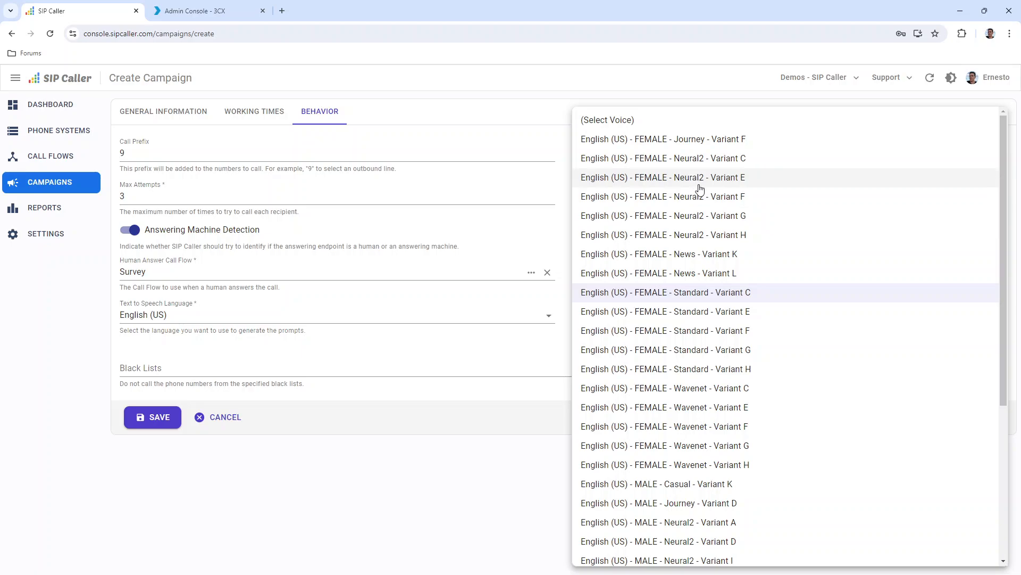
{"action": "scroll", "coordinate": [718, 240], "scroll_direction": "down", "scroll_amount": 3}
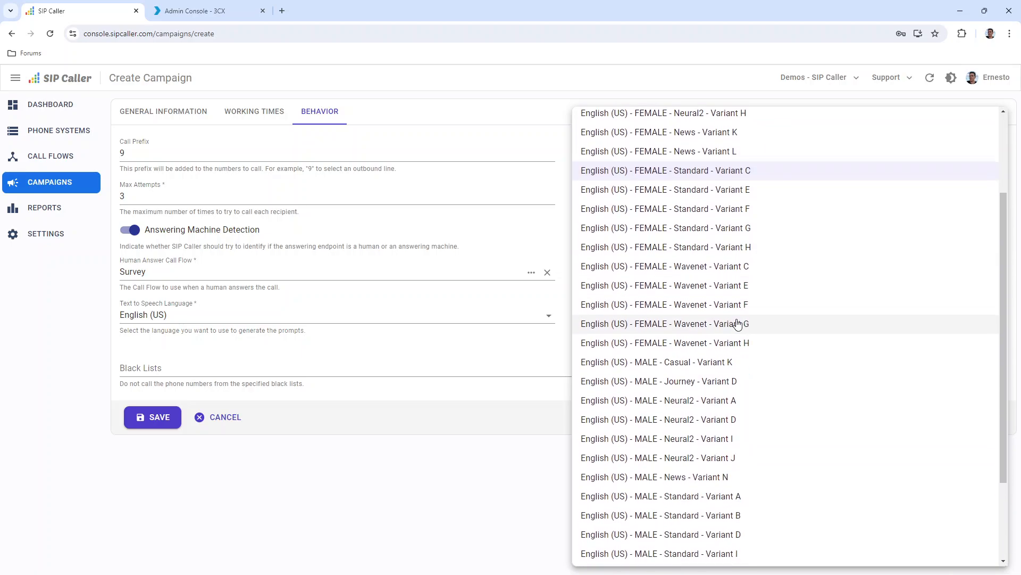
{"action": "scroll", "coordinate": [737, 324], "scroll_direction": "down", "scroll_amount": 3}
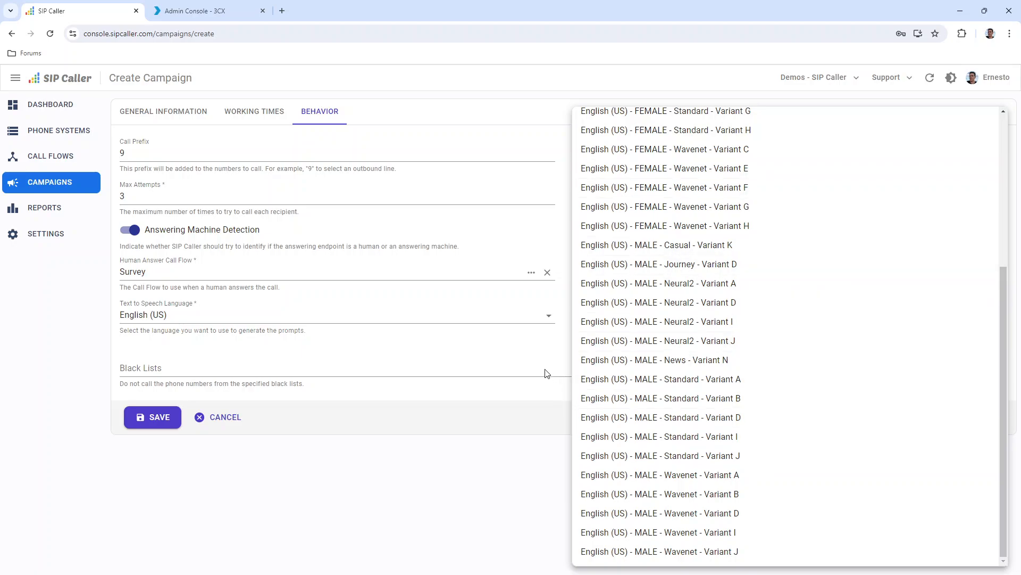
{"action": "left_click", "coordinate": [538, 356]}
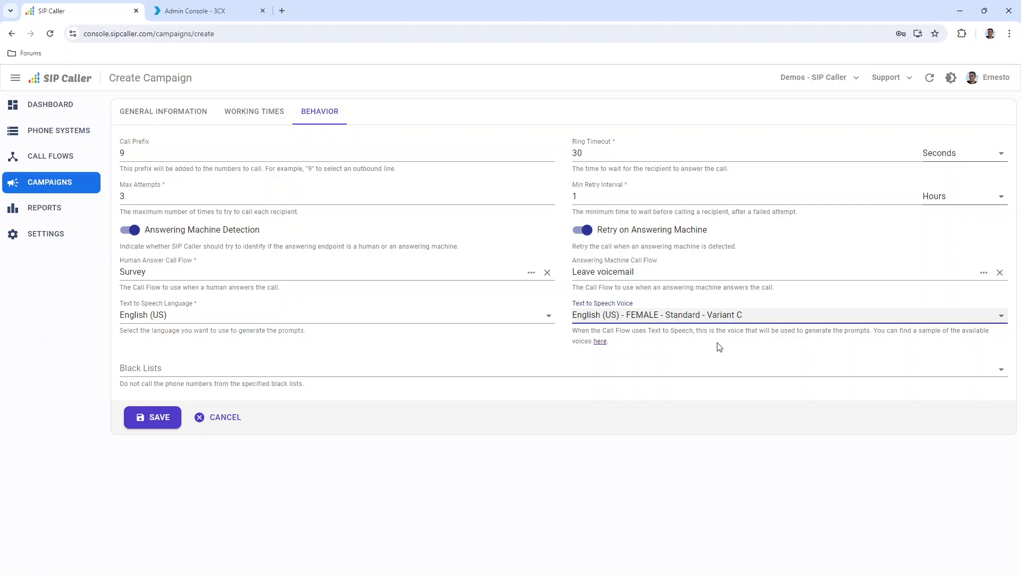
Step: Look up the English voice samples on the linked Google Cloud supported voices page, then return to the campaign and review its voice choices
{"action": "left_click", "coordinate": [599, 342]}
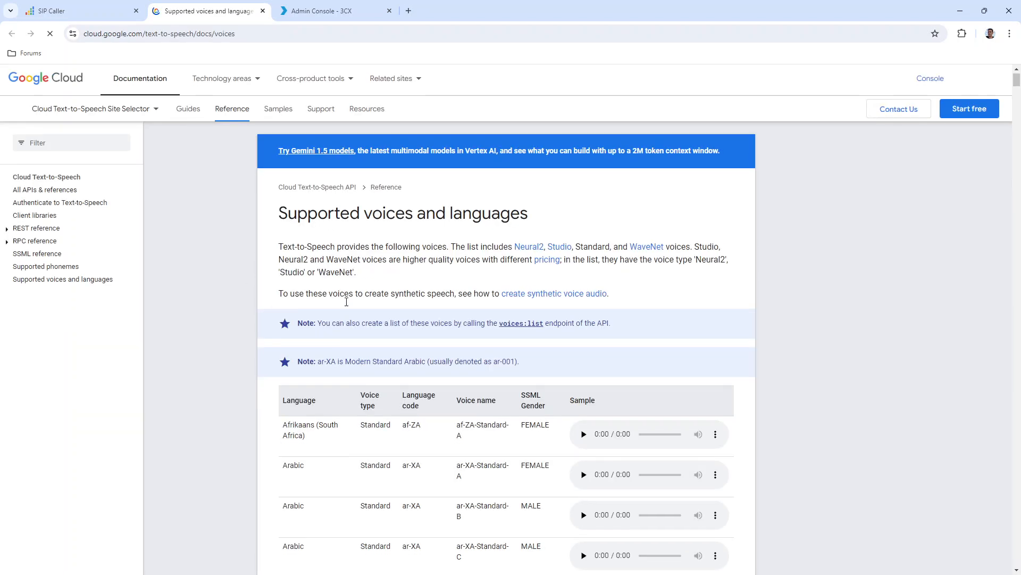
{"action": "scroll", "coordinate": [347, 306], "scroll_direction": "down", "scroll_amount": 5}
{"action": "scroll", "coordinate": [347, 305], "scroll_direction": "down", "scroll_amount": 9}
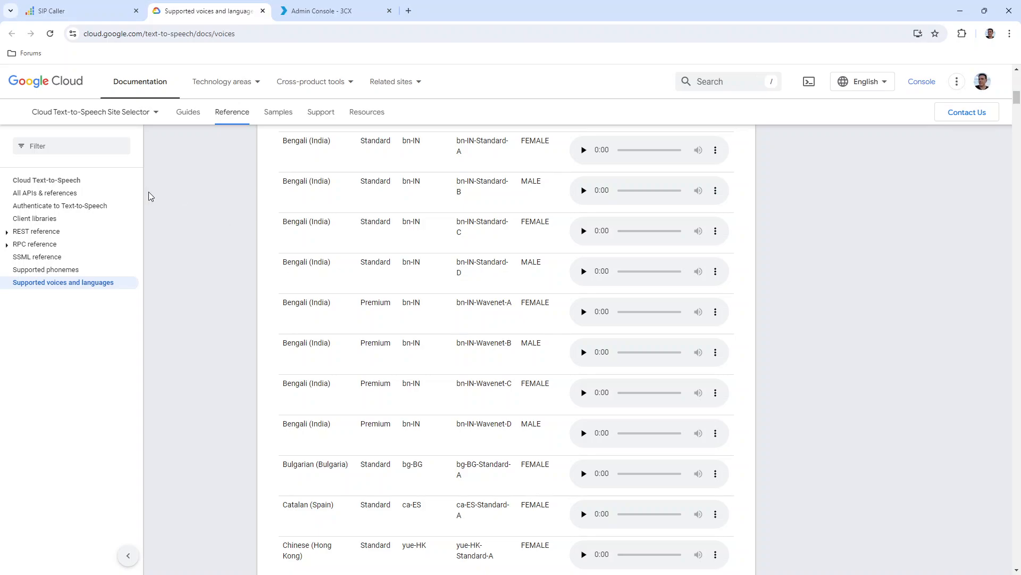
{"action": "key", "text": "ctrl+f"}
{"action": "type", "text": "english"}
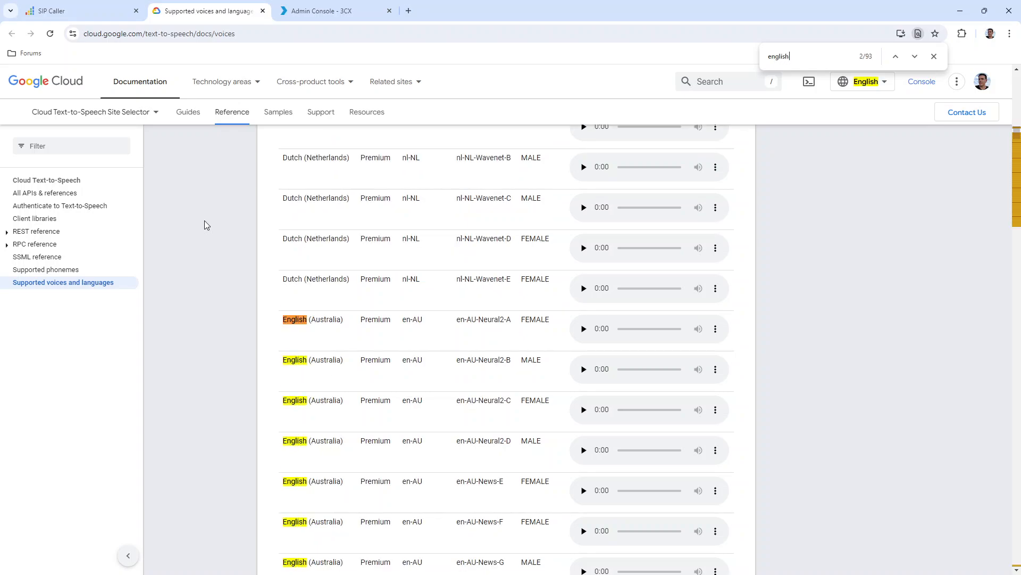
{"action": "key", "text": "Escape"}
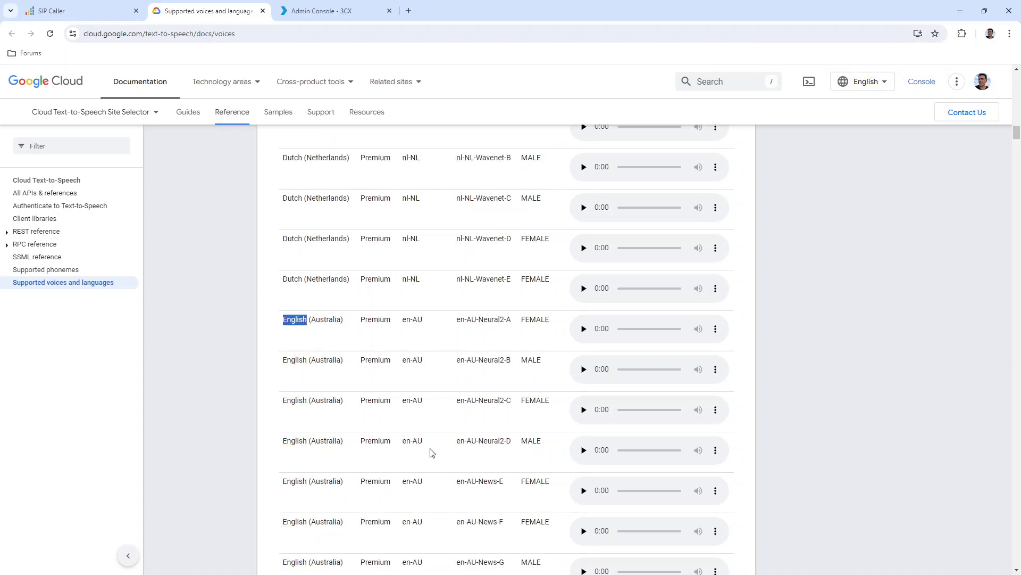
{"action": "scroll", "coordinate": [467, 413], "scroll_direction": "down", "scroll_amount": 3}
{"action": "left_click", "coordinate": [456, 274]}
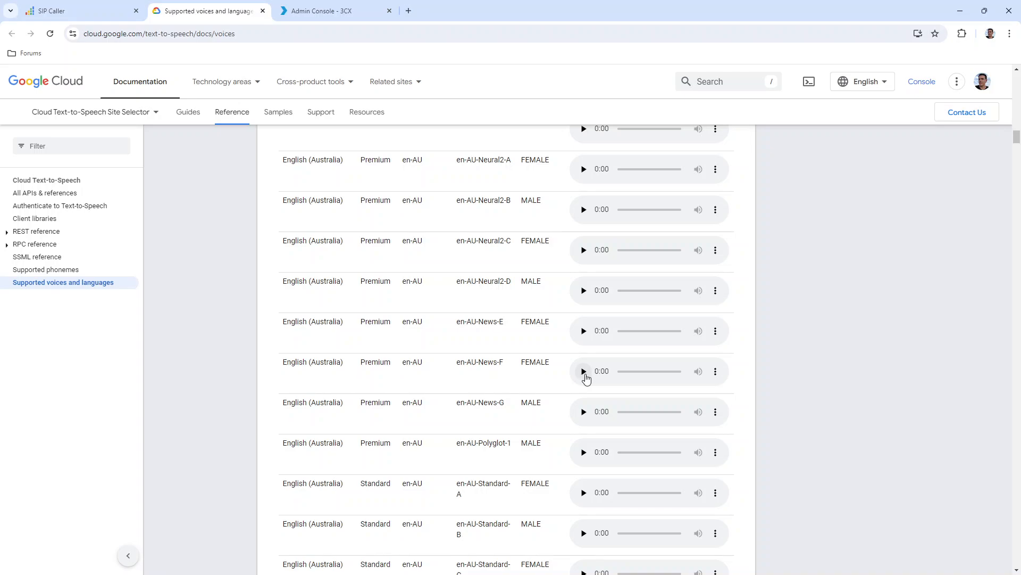
{"action": "scroll", "coordinate": [479, 399], "scroll_direction": "down", "scroll_amount": 6}
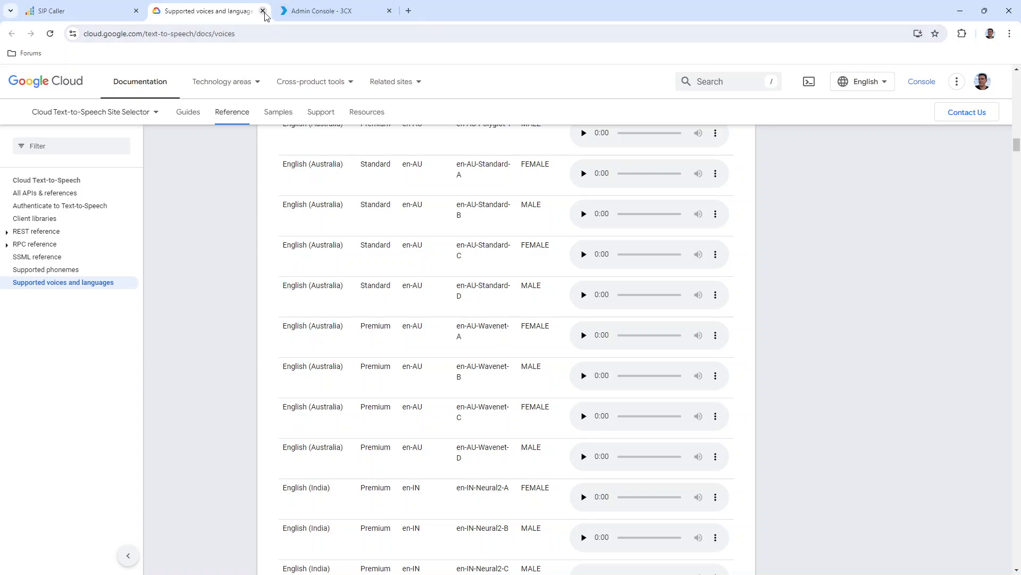
{"action": "key", "text": "ctrl+w"}
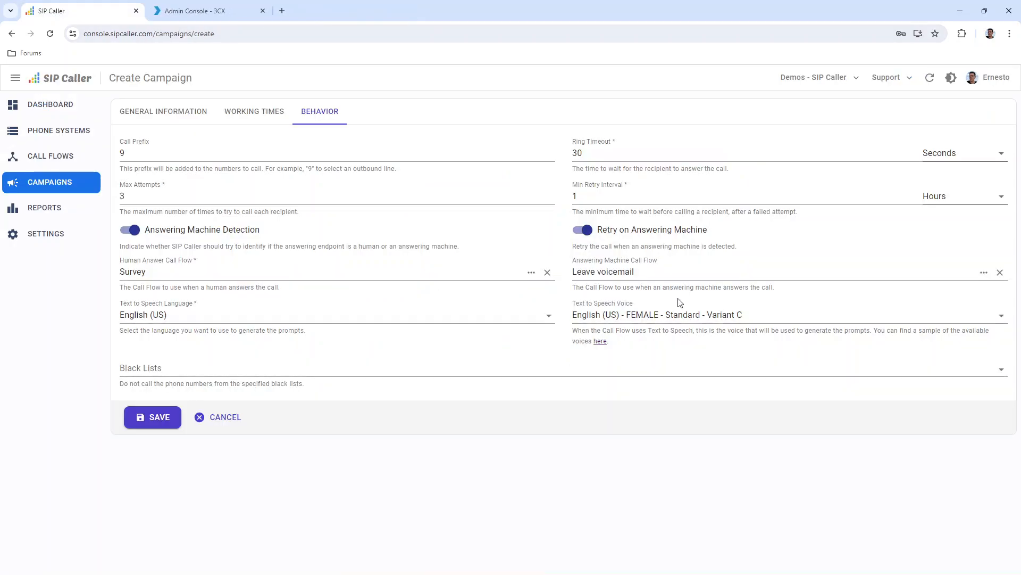
{"action": "left_click", "coordinate": [632, 320]}
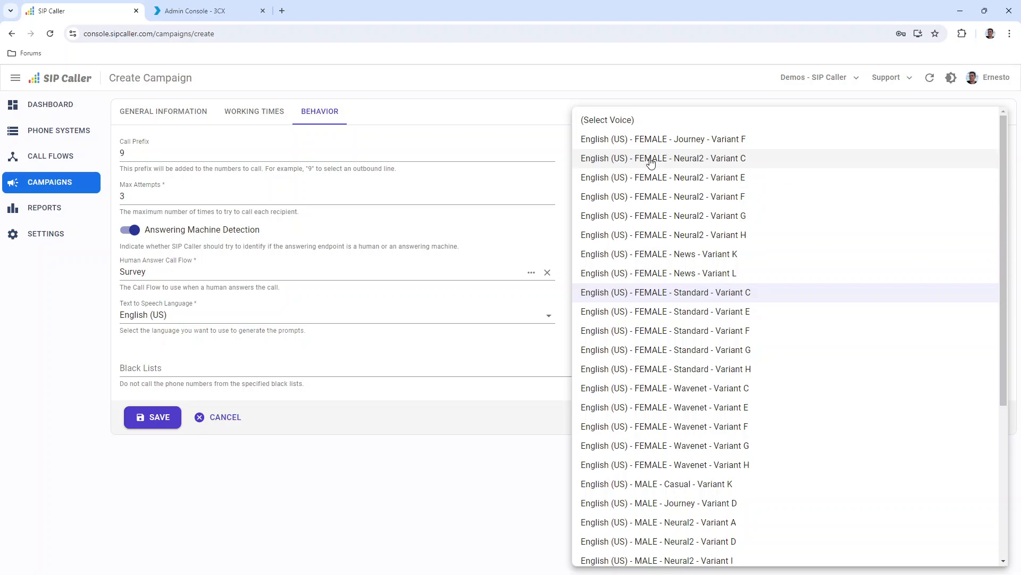
{"action": "left_click", "coordinate": [523, 371]}
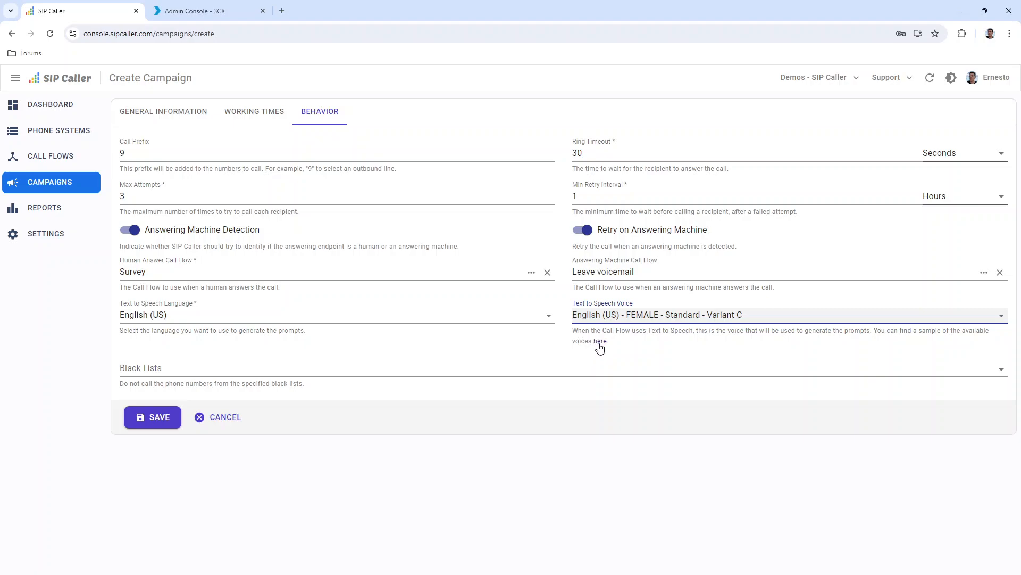
Step: Add the Do not call USA black list to the campaign and remove it again
{"action": "left_click", "coordinate": [456, 362]}
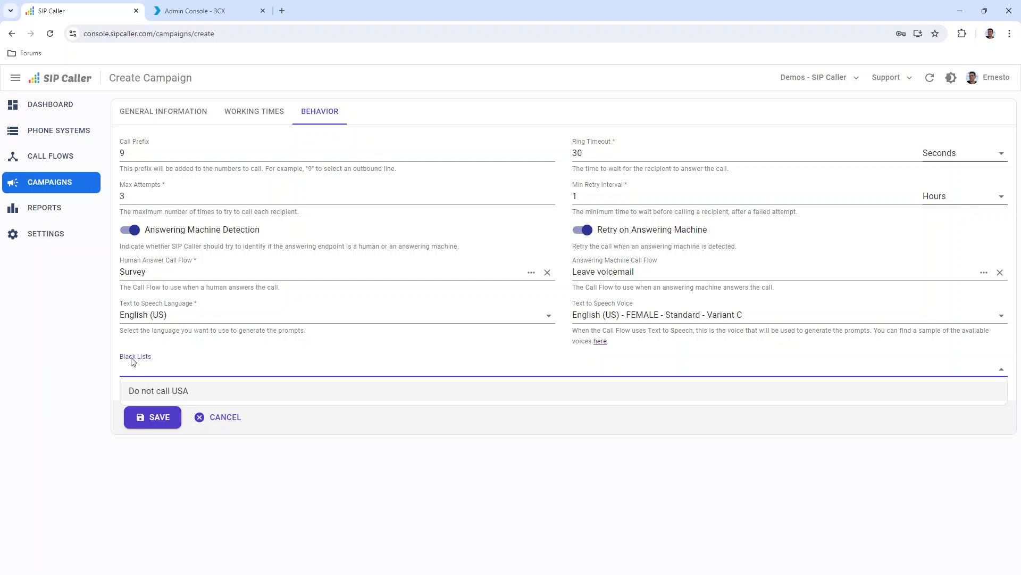
{"action": "left_click", "coordinate": [167, 393]}
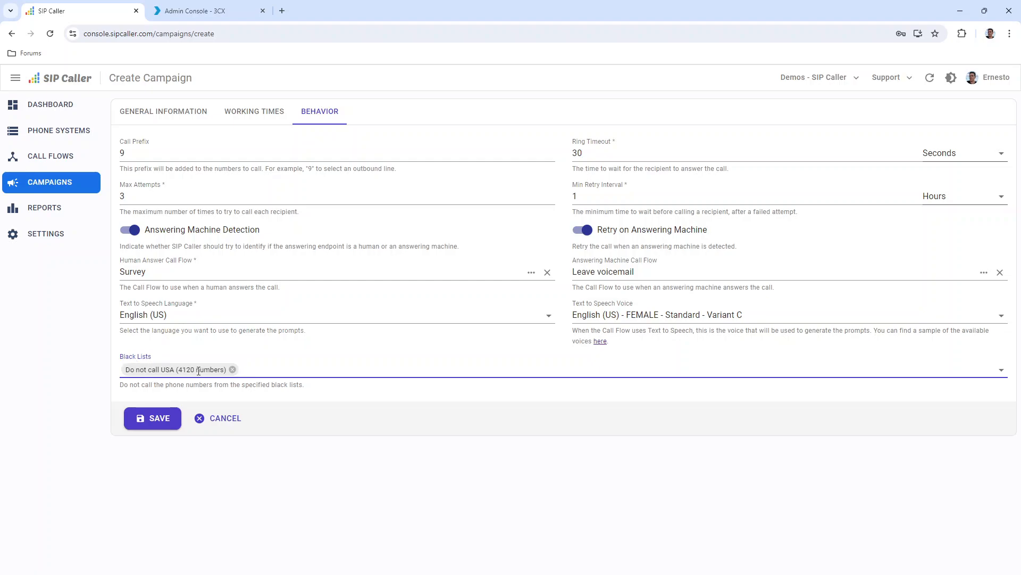
{"action": "left_click", "coordinate": [233, 369]}
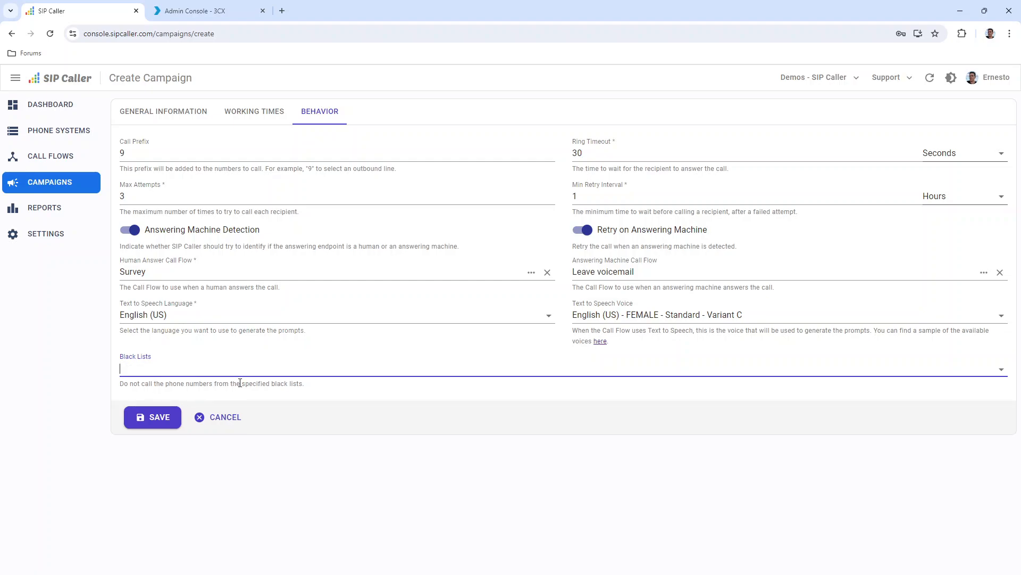
Step: Save the campaign and start adding its phone numbers by manual entry
{"action": "left_click", "coordinate": [169, 423]}
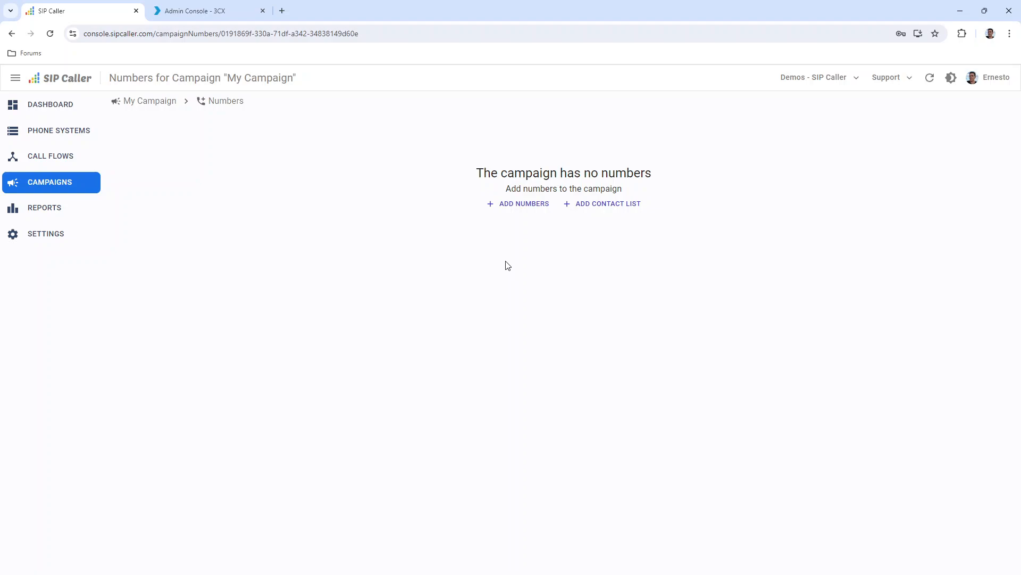
{"action": "left_click", "coordinate": [518, 205]}
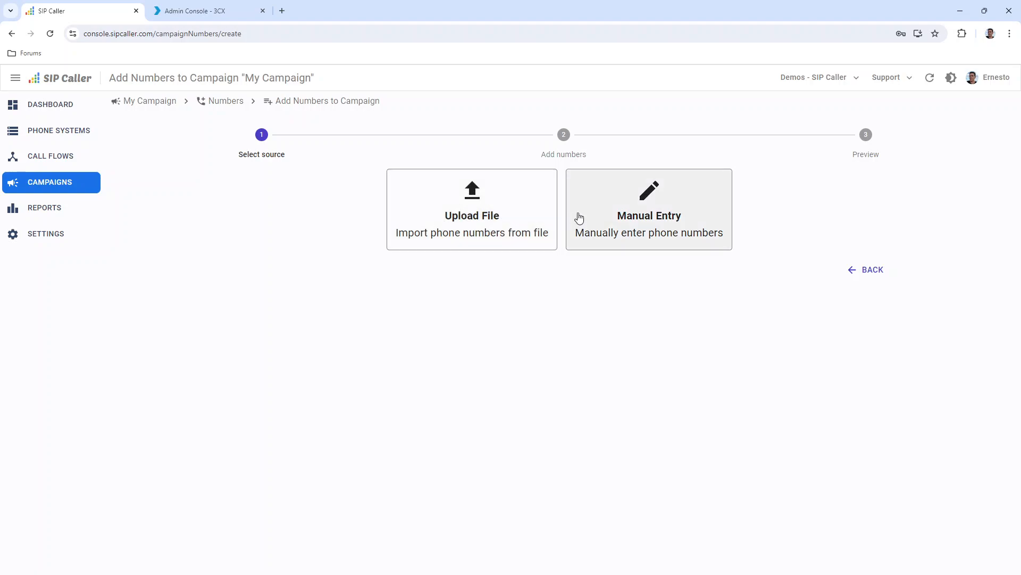
{"action": "left_click", "coordinate": [692, 207]}
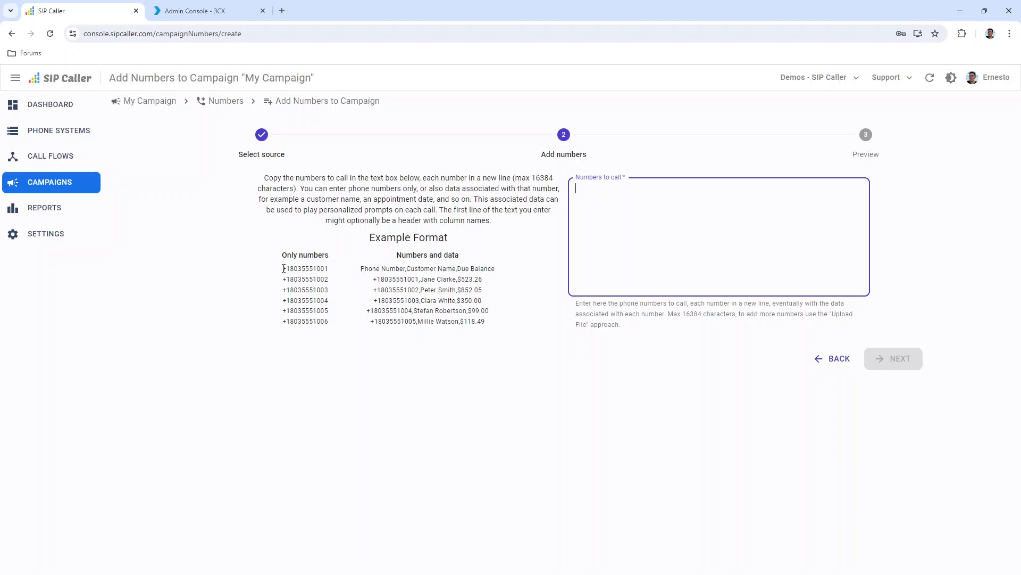
Step: Copy the numbers-only example list into the campaign's numbers to call
{"action": "left_click_drag", "start_coordinate": [283, 268], "coordinate": [337, 327]}
{"action": "key", "text": "ctrl+c"}
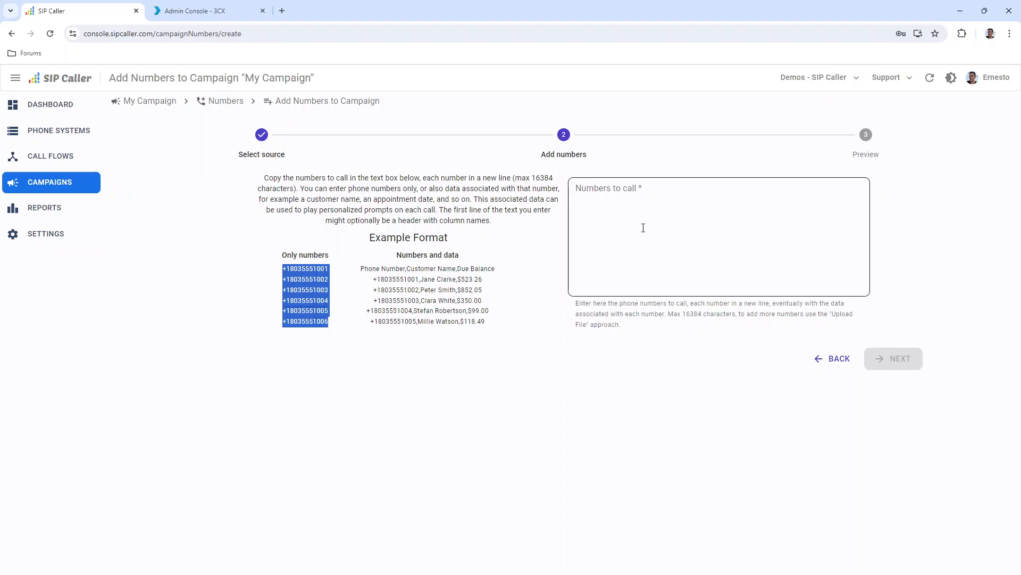
{"action": "left_click", "coordinate": [628, 240]}
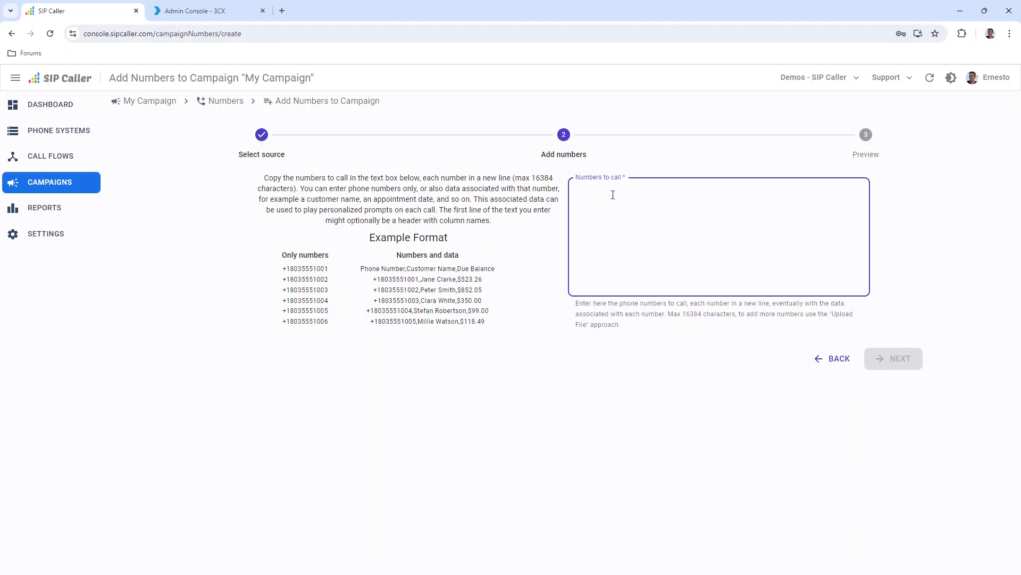
{"action": "key", "text": "ctrl+v"}
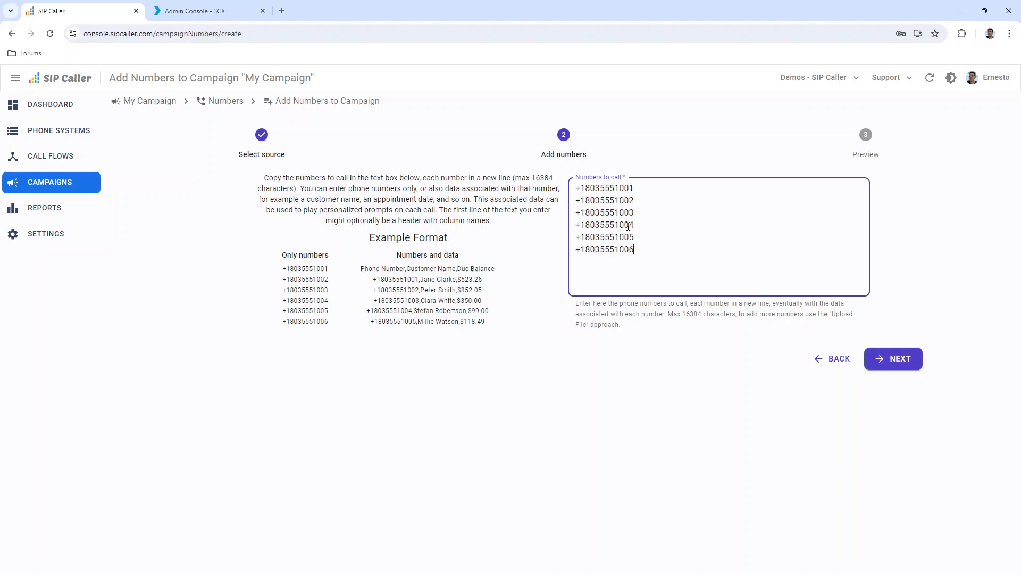
Step: Highlight the pasted example phone numbers and clear them all from the numbers to call
{"action": "left_click", "coordinate": [576, 189]}
{"action": "key", "text": "shift+Down"}
{"action": "key", "text": "shift+Down"}
{"action": "key", "text": "shift+Down"}
{"action": "key", "text": "shift+Down"}
{"action": "key", "text": "shift+Down"}
{"action": "key", "text": "shift+Down"}
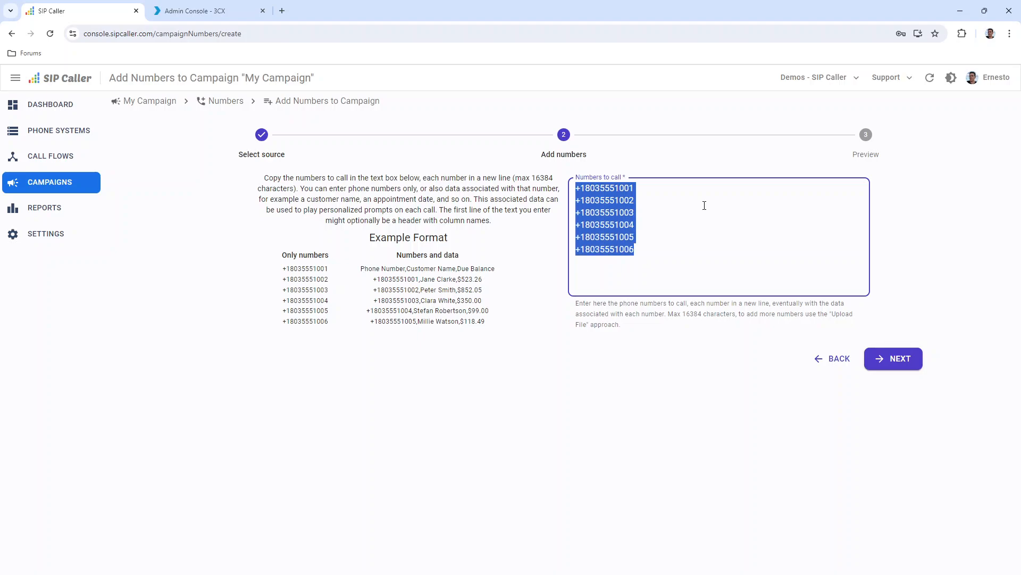
{"action": "key", "text": "Right"}
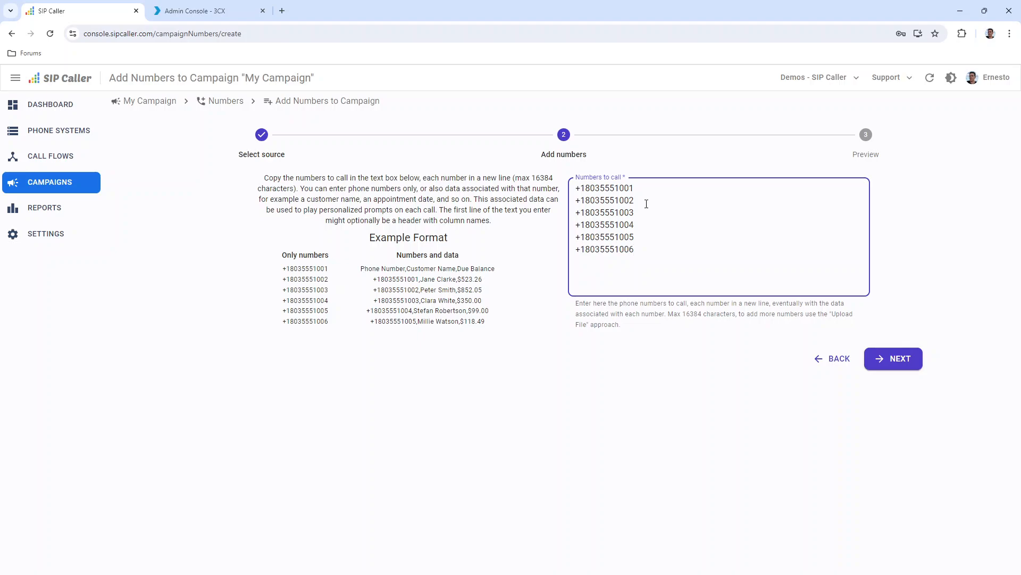
{"action": "left_click_drag", "start_coordinate": [614, 188], "coordinate": [641, 259]}
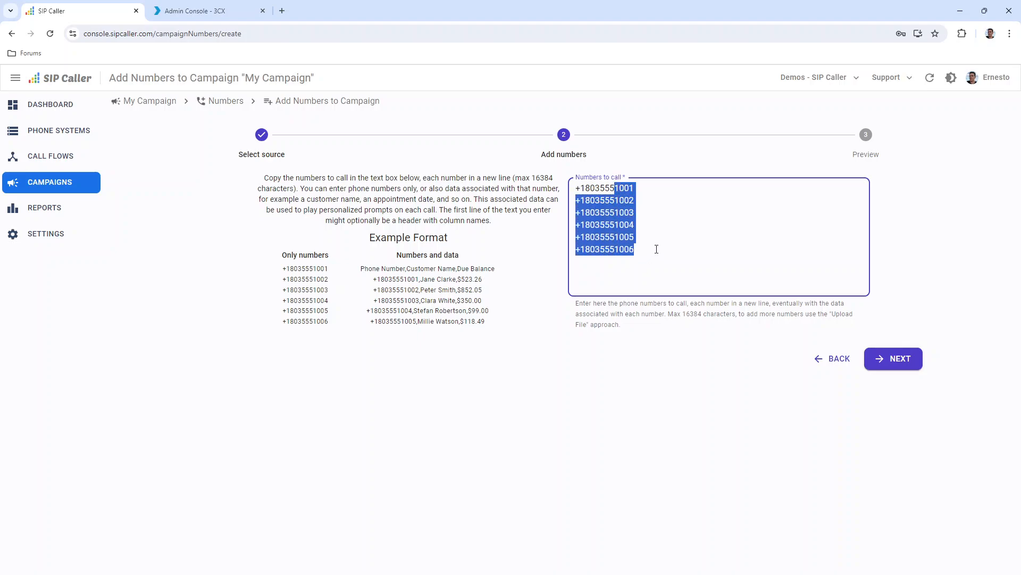
{"action": "left_click", "coordinate": [652, 190]}
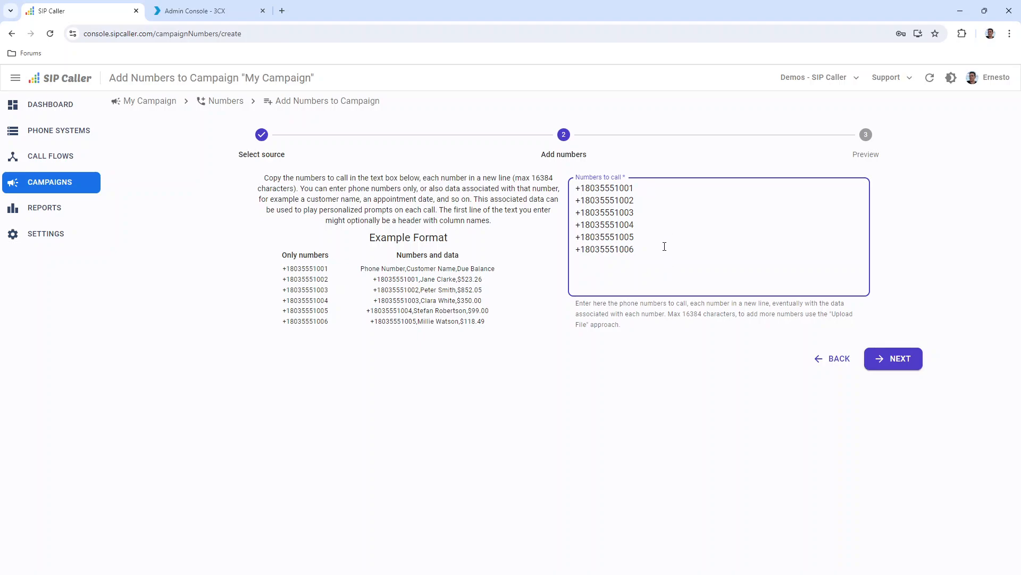
{"action": "key", "text": "ctrl+a"}
{"action": "key", "text": "BackSpace"}
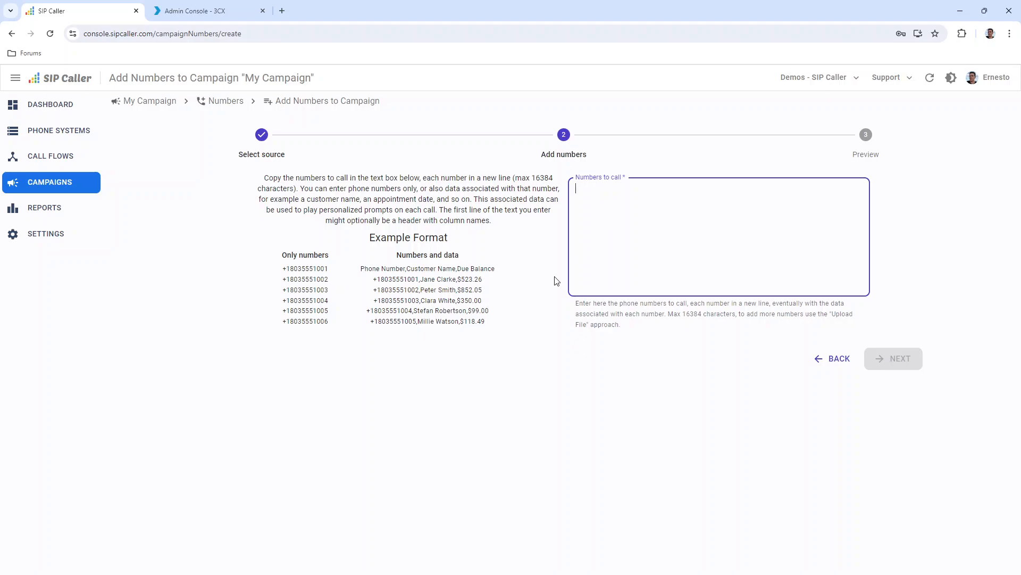
Step: Copy the example list with header, phone numbers, customer names and due balances into the campaign's numbers to call
{"action": "left_click", "coordinate": [362, 268]}
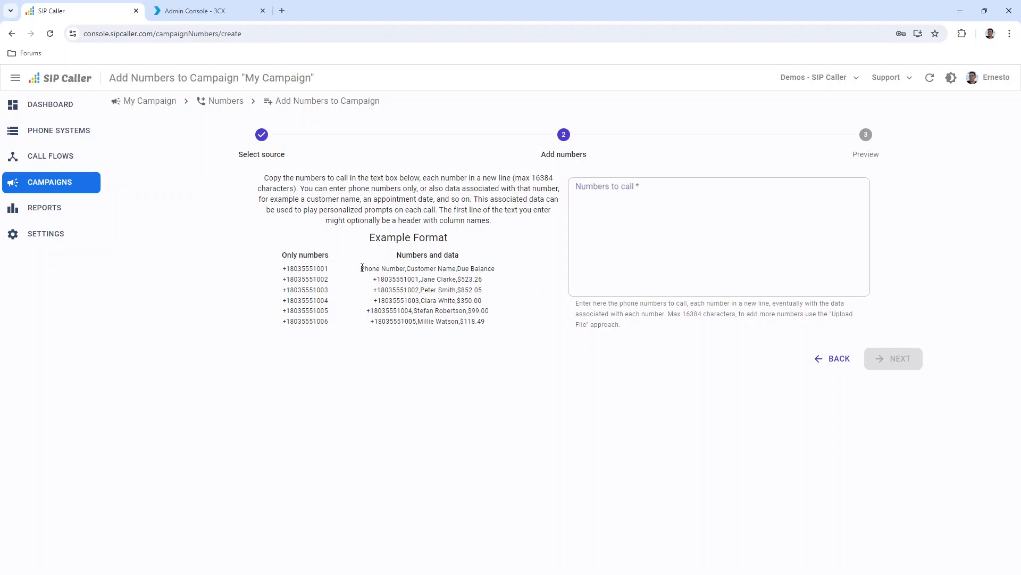
{"action": "left_click_drag", "start_coordinate": [362, 268], "coordinate": [495, 324]}
{"action": "key", "text": "ctrl+c"}
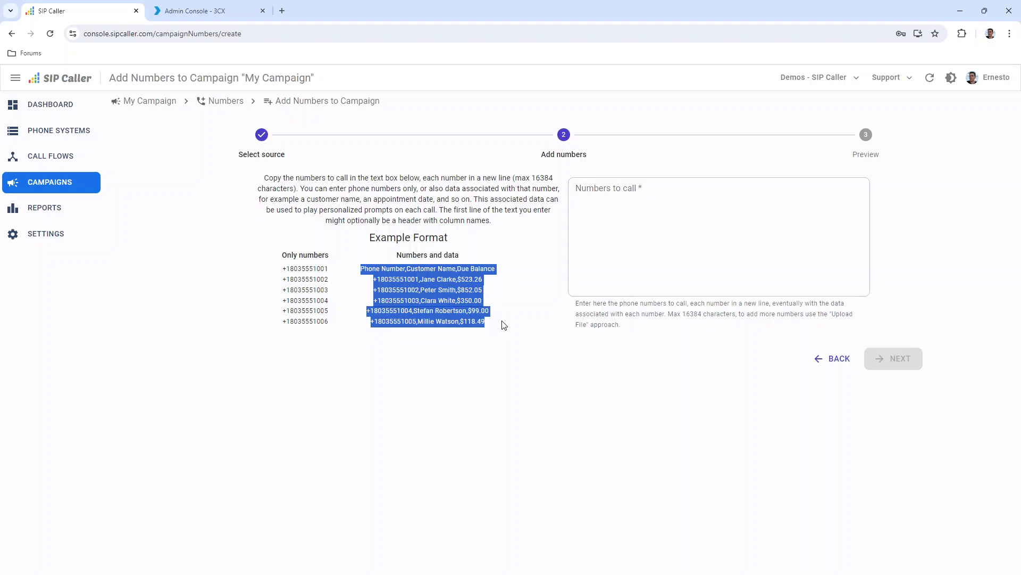
{"action": "left_click", "coordinate": [654, 212]}
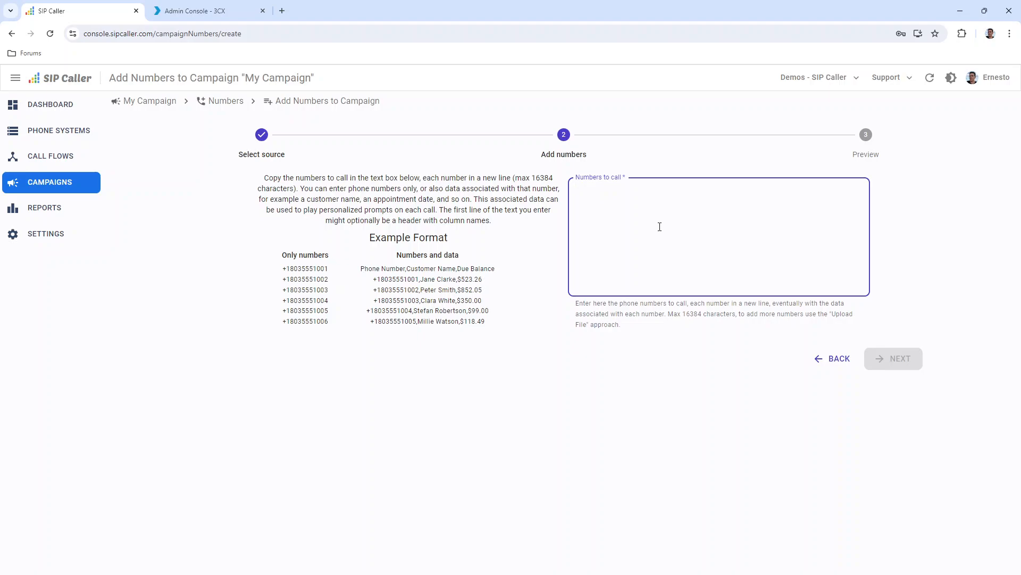
{"action": "key", "text": "ctrl+v"}
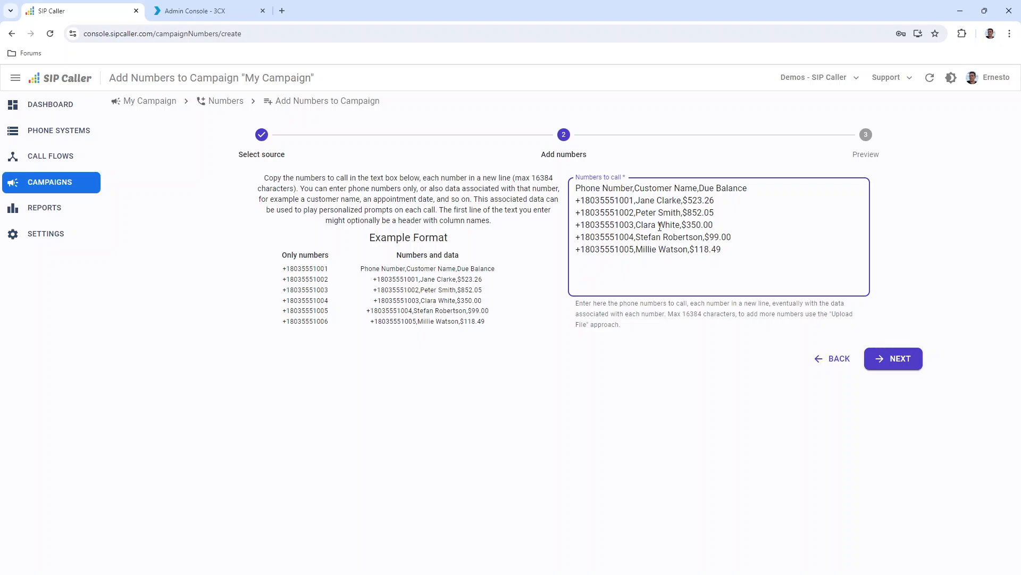
Step: Highlight the customer name and due balance in the first data row of the pasted list to examine the associated data
{"action": "key", "text": "ctrl+shift+Right"}
{"action": "key", "text": "ctrl+shift+Right"}
{"action": "key", "text": "Right"}
{"action": "key", "text": "Right"}
{"action": "key", "text": "ctrl+shift+Right"}
{"action": "key", "text": "ctrl+shift+Right"}
{"action": "key", "text": "shift+Right"}
{"action": "key", "text": "ctrl+shift+Right"}
{"action": "key", "text": "ctrl+shift+Right"}
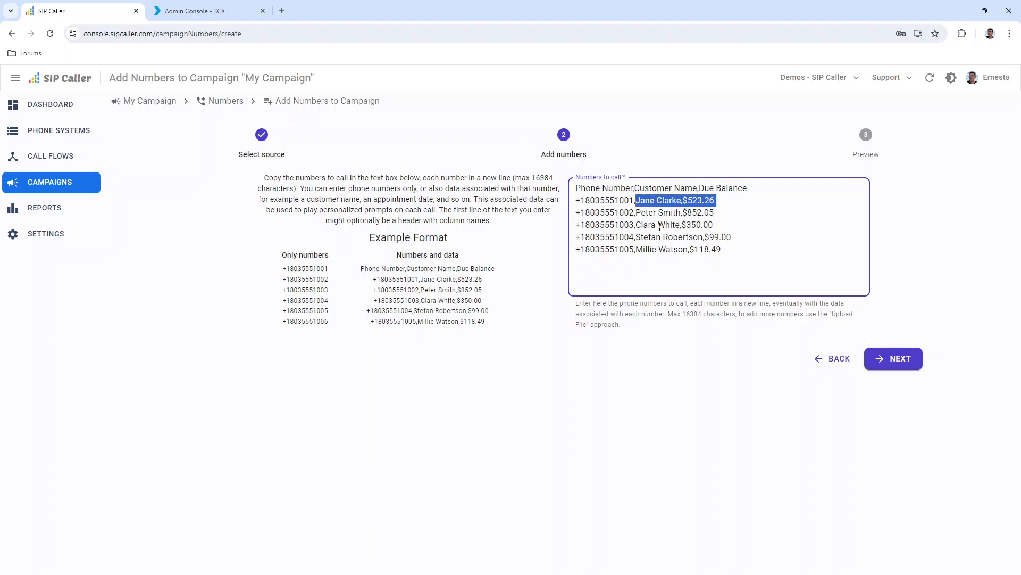
Step: Highlight the pasted list's header line and its Phone Number, Customer Name and Due Balance columns one by one
{"action": "key", "text": "Up"}
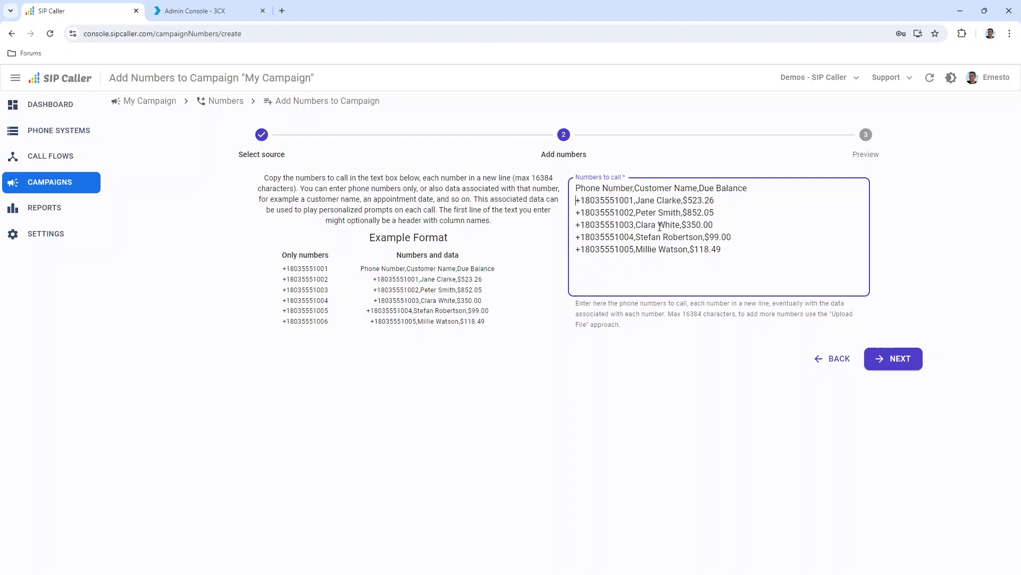
{"action": "key", "text": "shift+End"}
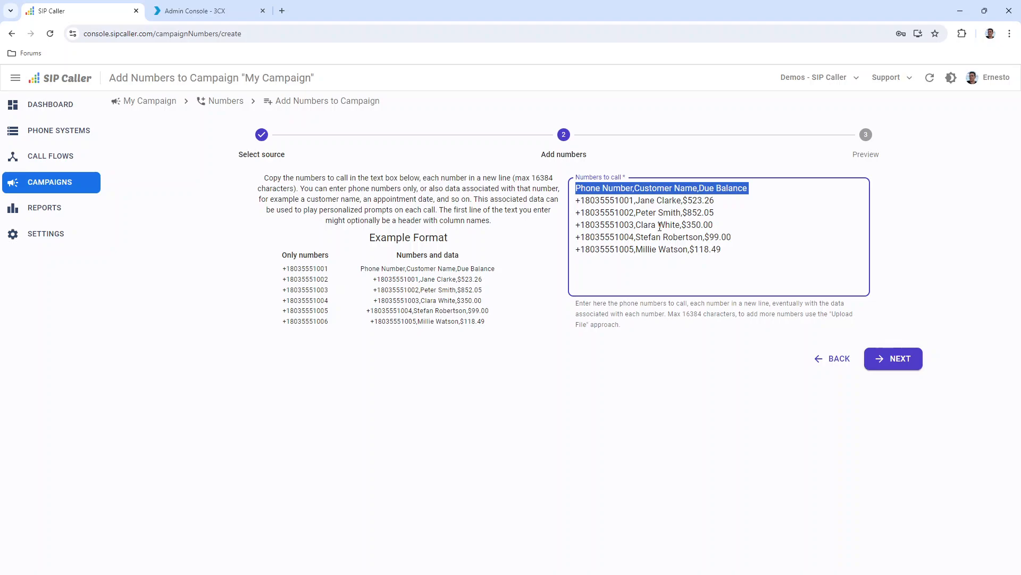
{"action": "key", "text": "Left"}
{"action": "key", "text": "ctrl+shift+Right"}
{"action": "key", "text": "ctrl+shift+Right"}
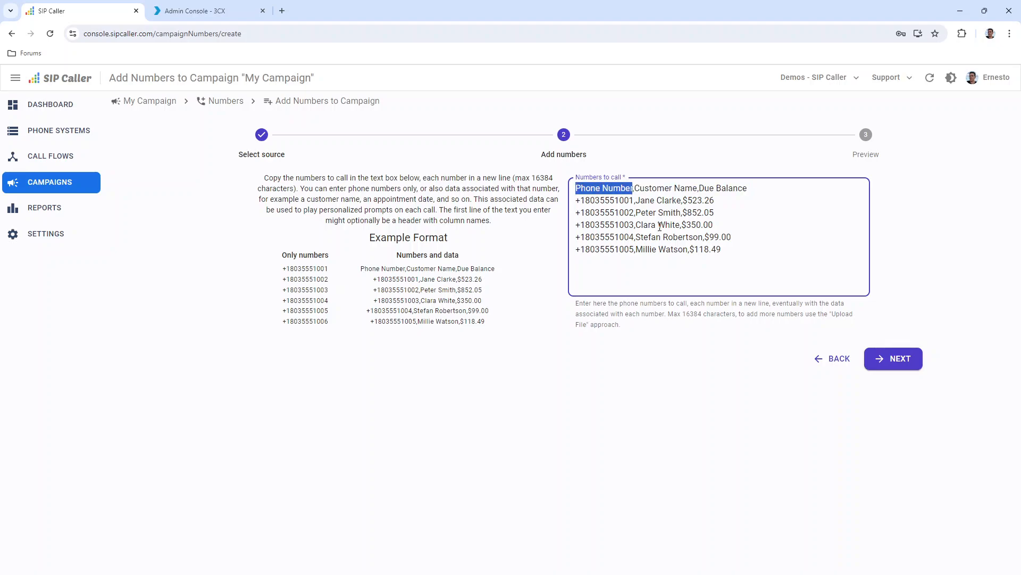
{"action": "key", "text": "Right"}
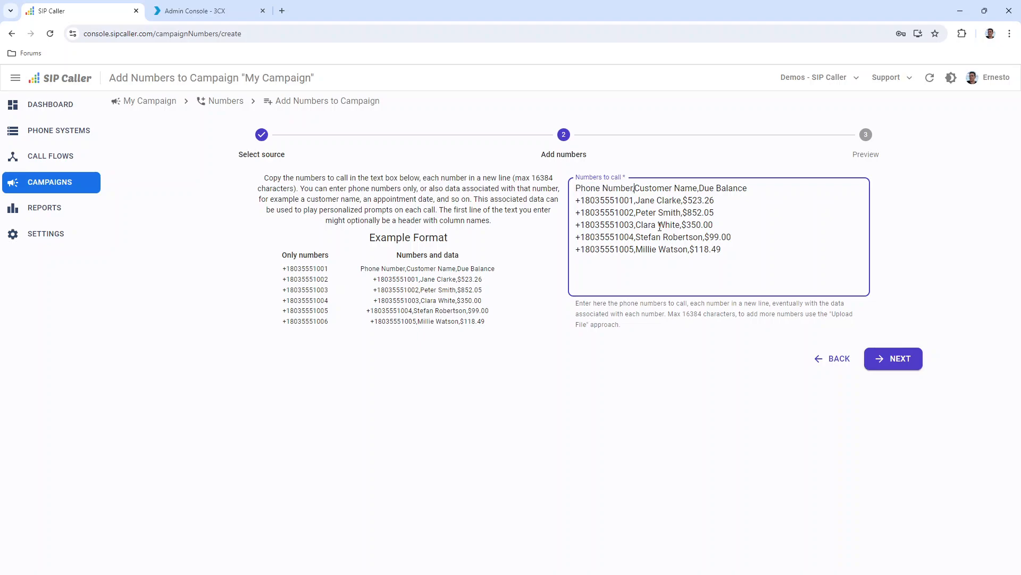
{"action": "key", "text": "Right"}
{"action": "key", "text": "ctrl+shift+Right"}
{"action": "key", "text": "ctrl+shift+Right"}
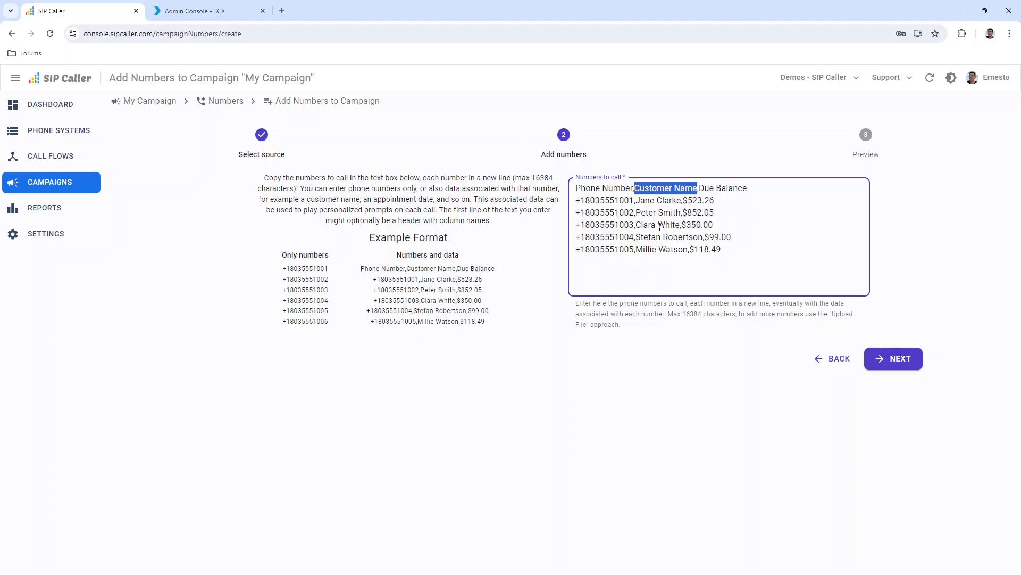
{"action": "key", "text": "Right"}
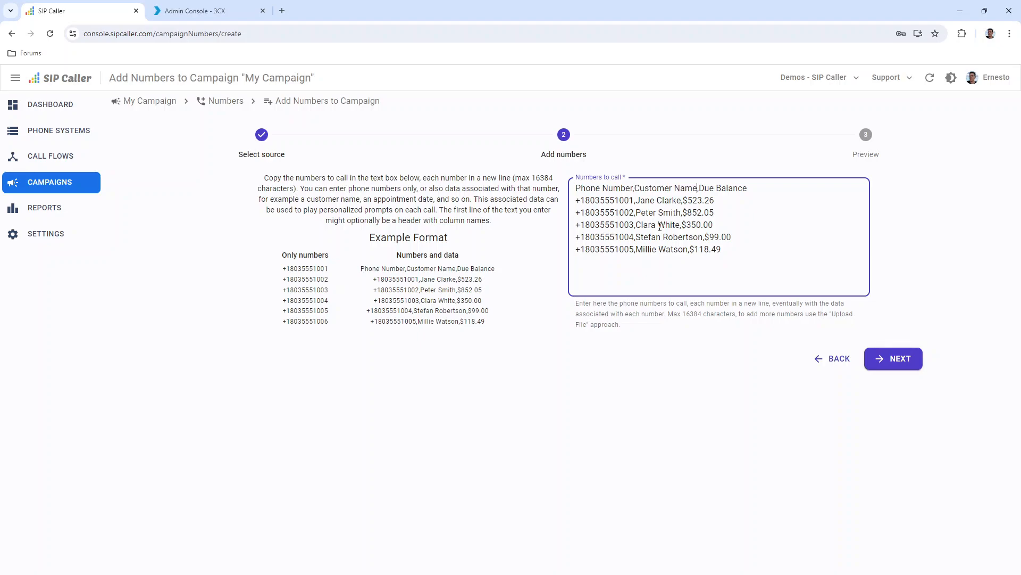
{"action": "key", "text": "Right"}
{"action": "key", "text": "ctrl+shift+Right"}
{"action": "key", "text": "ctrl+shift+Right"}
Step: Highlight all data rows below the header, and the due balance of the first row, to examine the values supplied
{"action": "key", "text": "Home"}
{"action": "key", "text": "shift+End"}
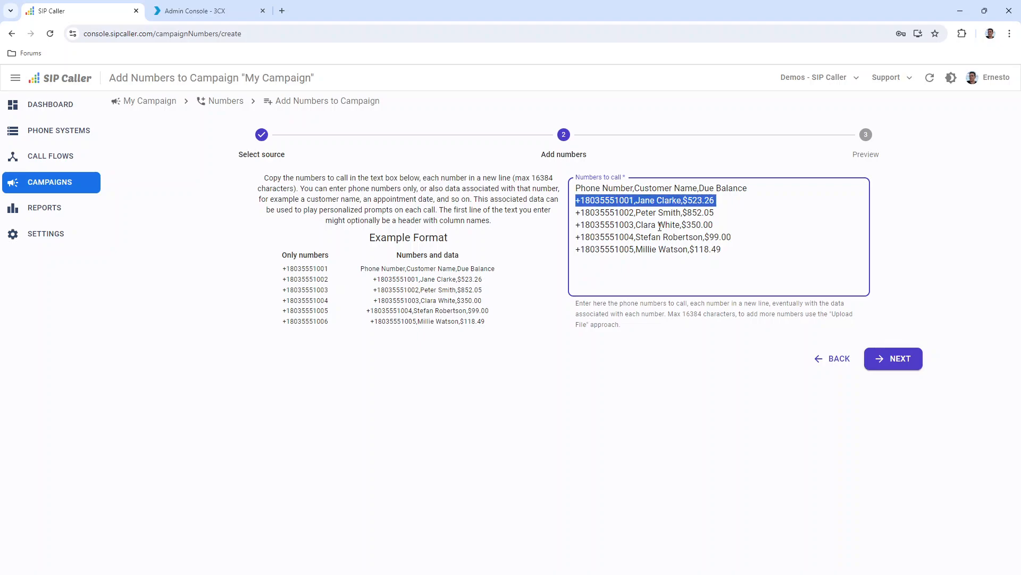
{"action": "key", "text": "shift+Down"}
{"action": "key", "text": "shift+Down"}
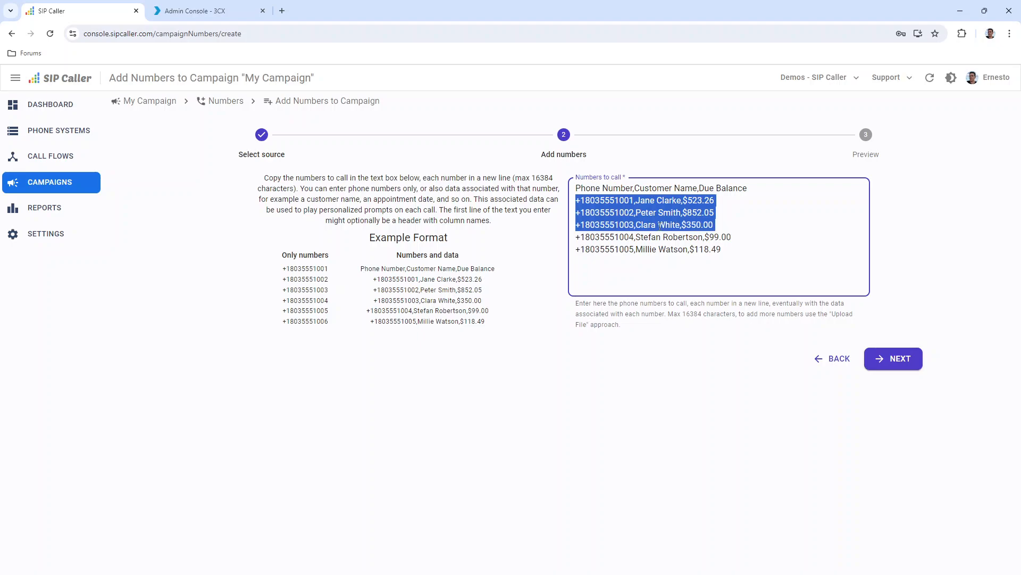
{"action": "key", "text": "shift+Down"}
{"action": "key", "text": "shift+Down"}
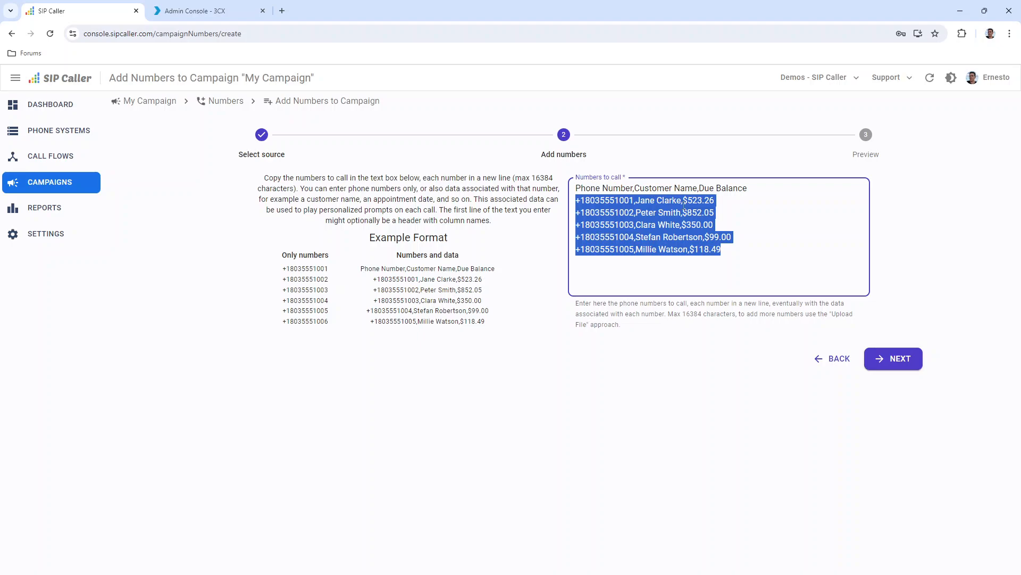
{"action": "left_click", "coordinate": [684, 201]}
{"action": "left_click_drag", "start_coordinate": [684, 202], "coordinate": [719, 201]}
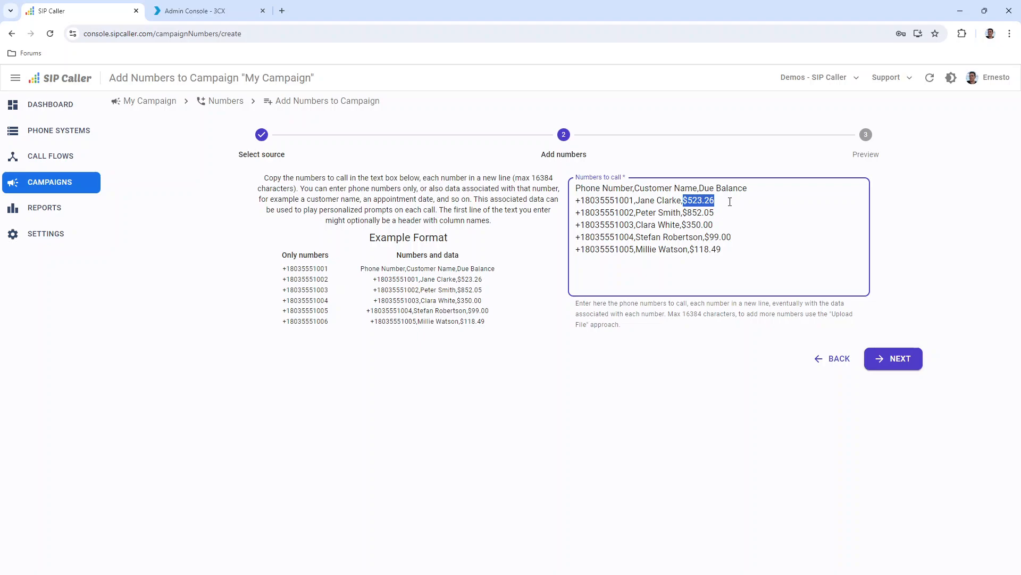
{"action": "left_click", "coordinate": [731, 202]}
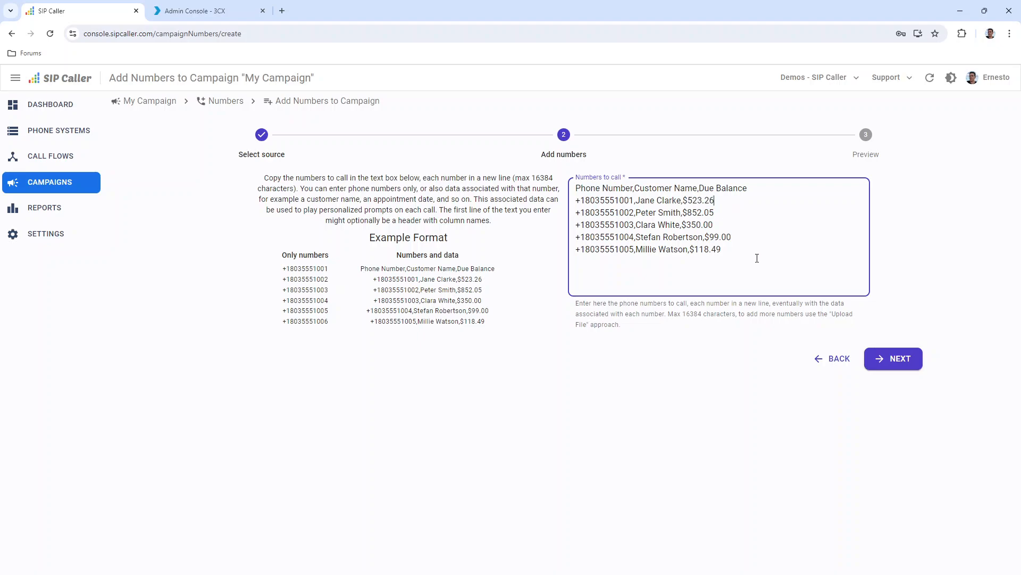
Step: Preview the pasted data, add the numbers to My Campaign and accept the processing result
{"action": "left_click", "coordinate": [889, 369]}
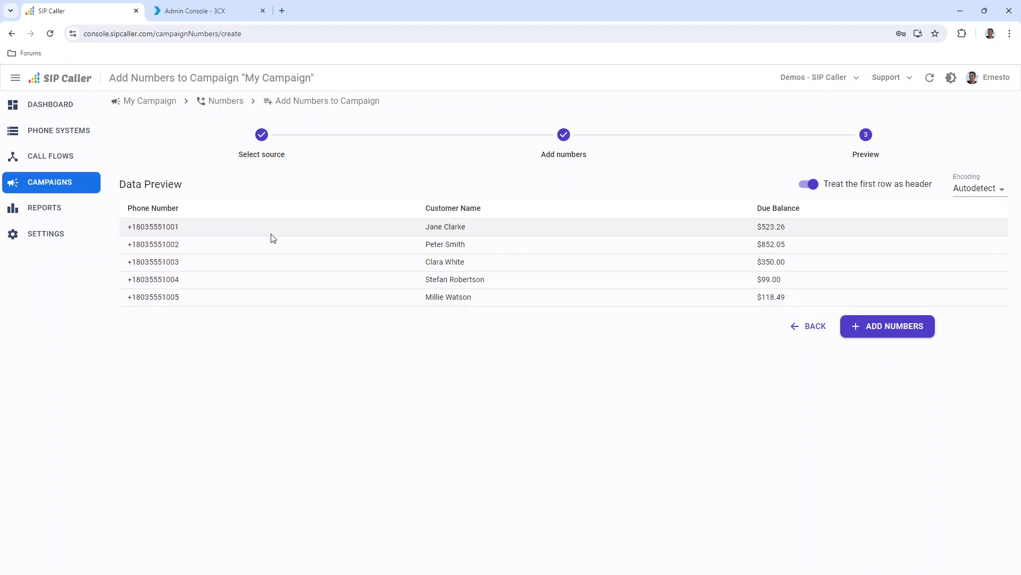
{"action": "left_click", "coordinate": [903, 327]}
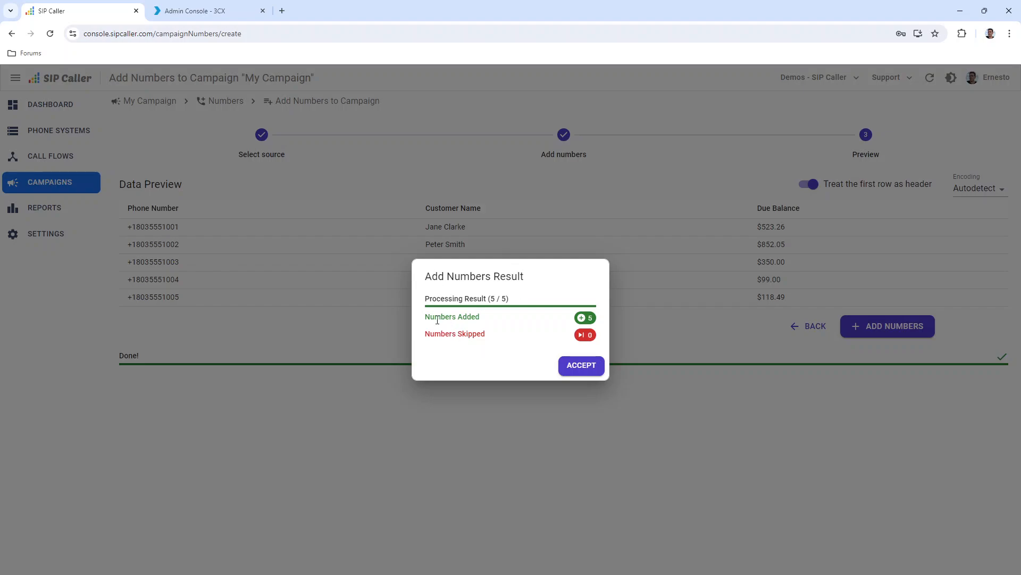
{"action": "left_click_drag", "start_coordinate": [429, 317], "coordinate": [492, 317]}
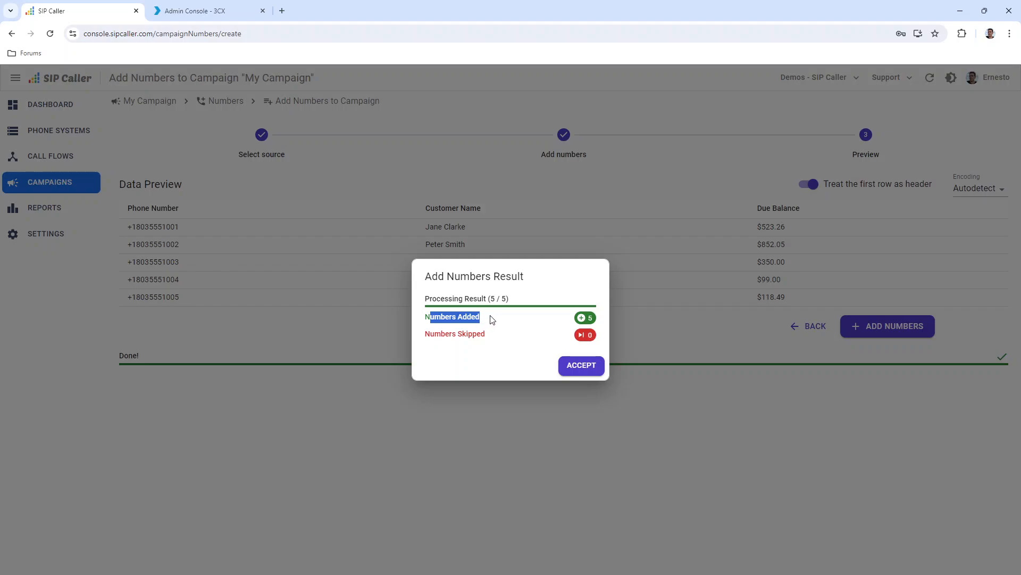
{"action": "left_click", "coordinate": [489, 318]}
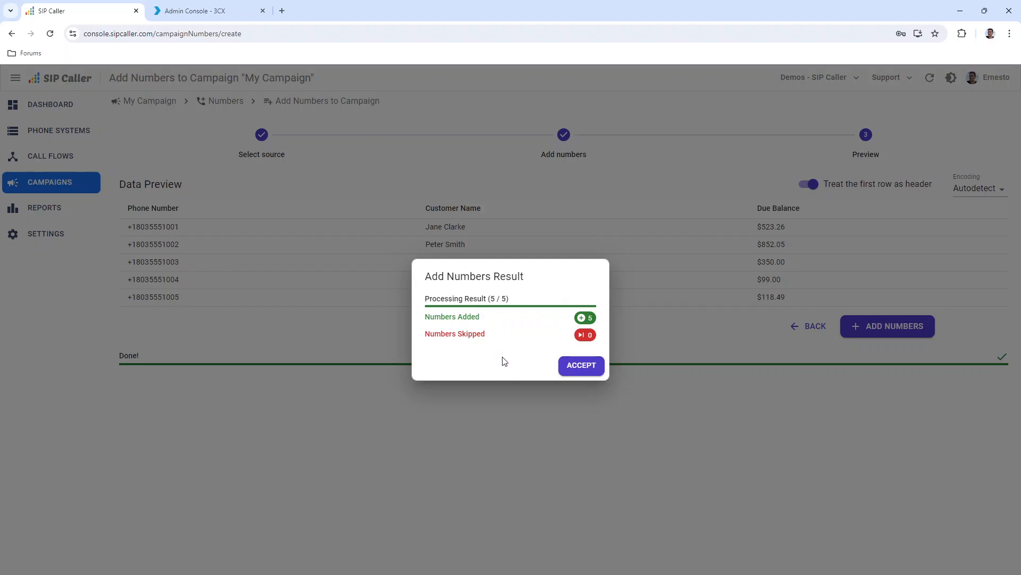
{"action": "left_click", "coordinate": [581, 367]}
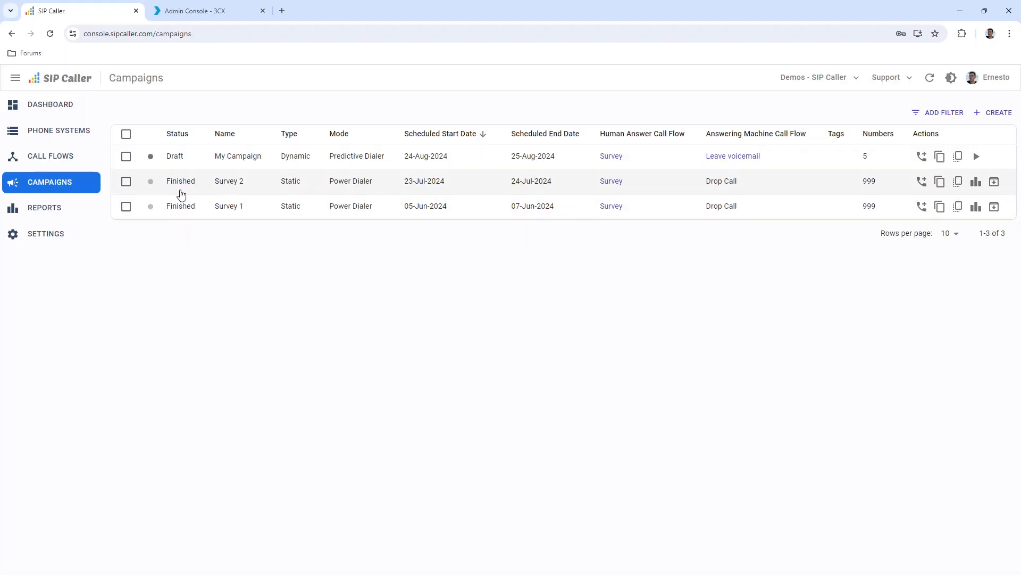
Step: Open My Campaign for editing and set its phone system to 3CX Phone System with the extension My Extension
{"action": "left_click", "coordinate": [126, 156]}
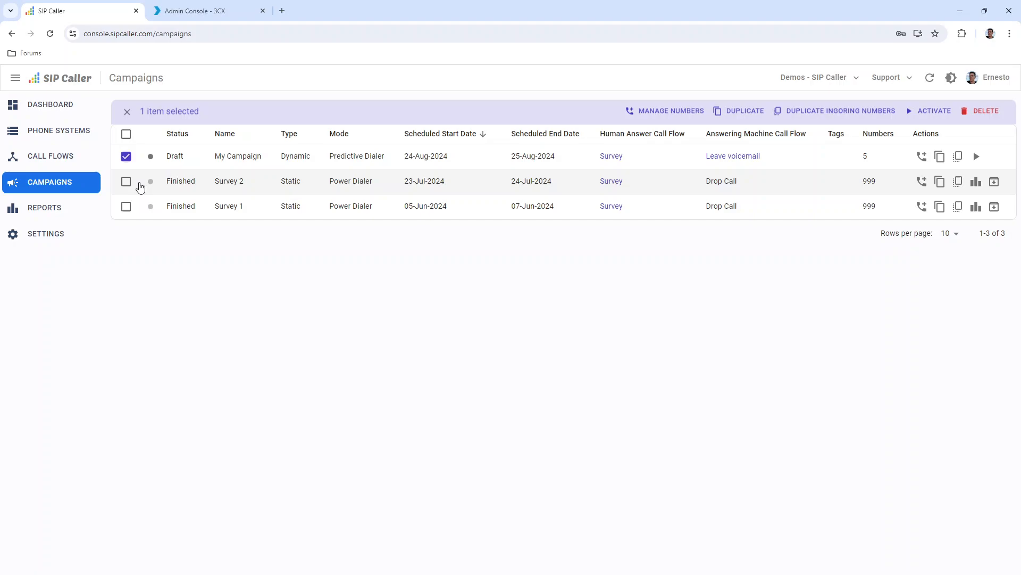
{"action": "left_click", "coordinate": [126, 156]}
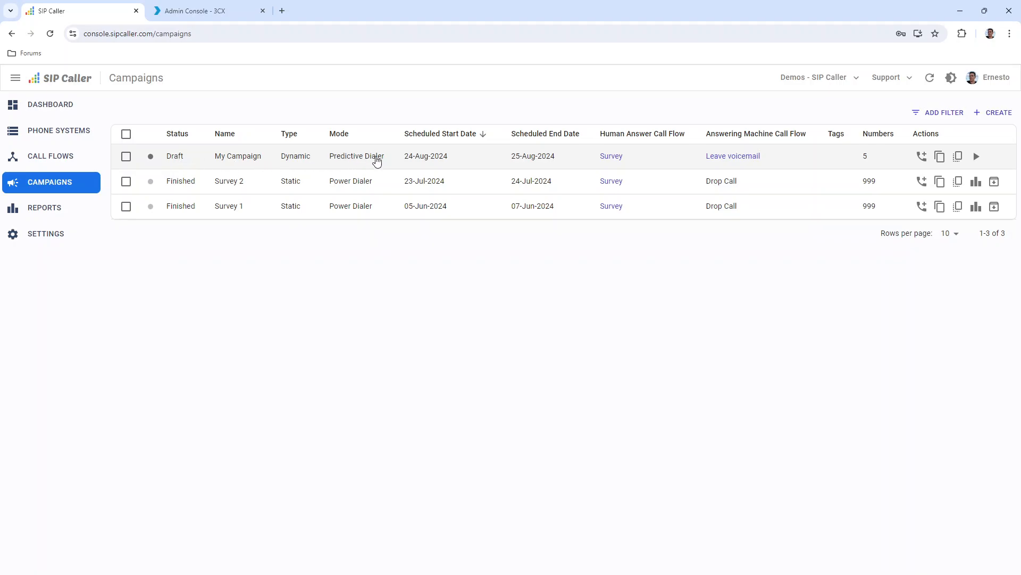
{"action": "left_click", "coordinate": [408, 163]}
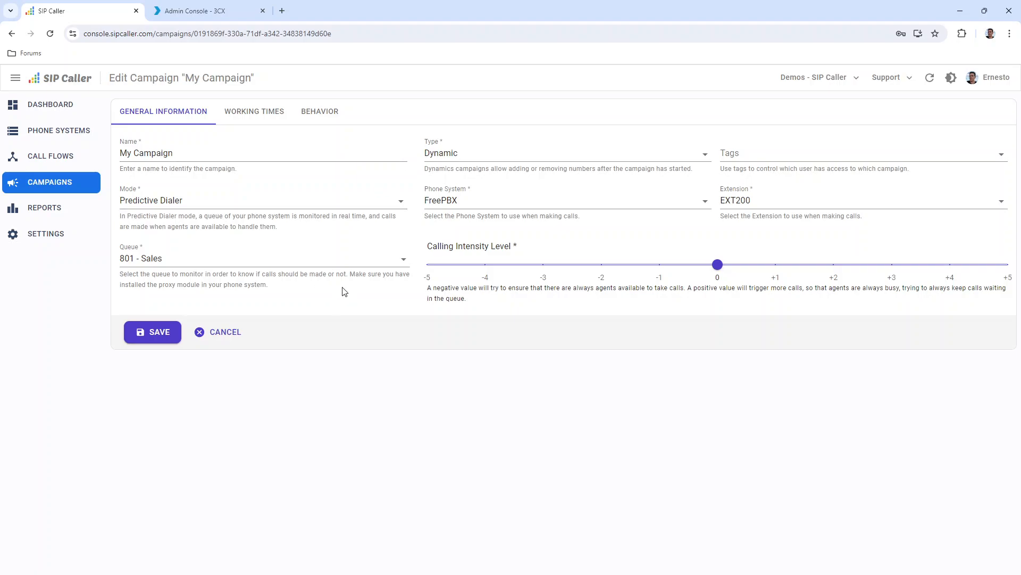
{"action": "left_click", "coordinate": [466, 206]}
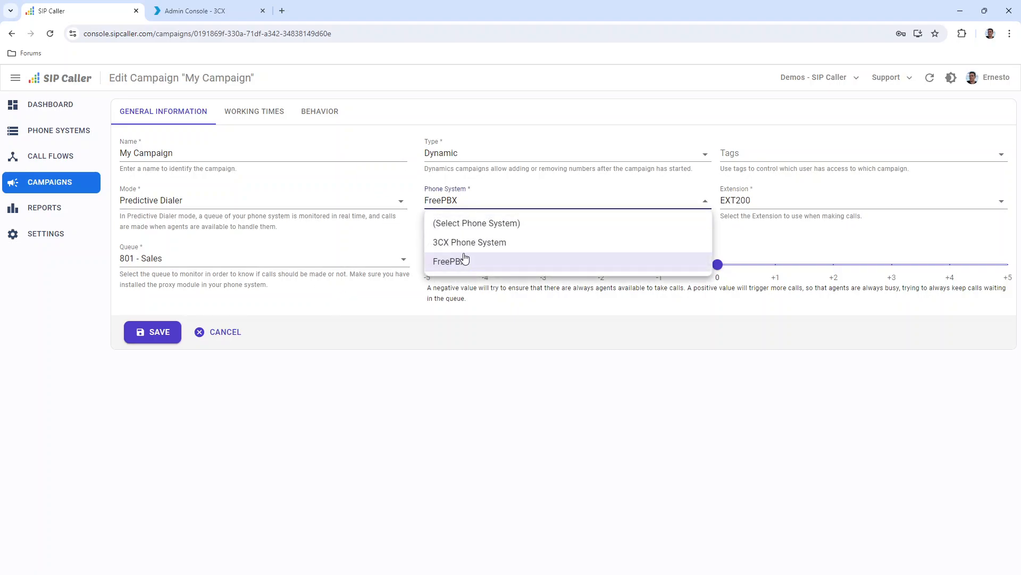
{"action": "left_click", "coordinate": [464, 244]}
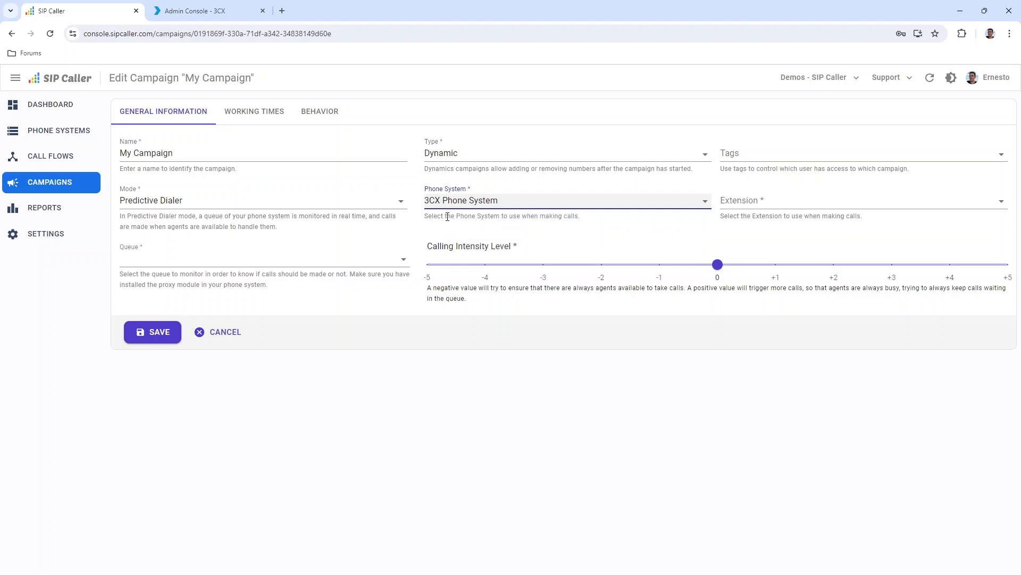
{"action": "left_click", "coordinate": [742, 201]}
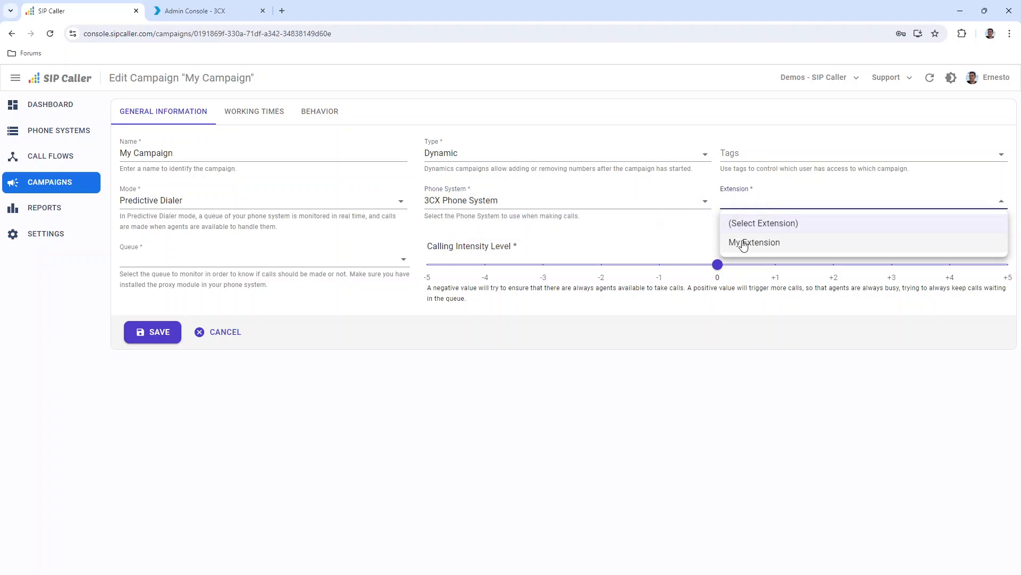
{"action": "left_click", "coordinate": [743, 243]}
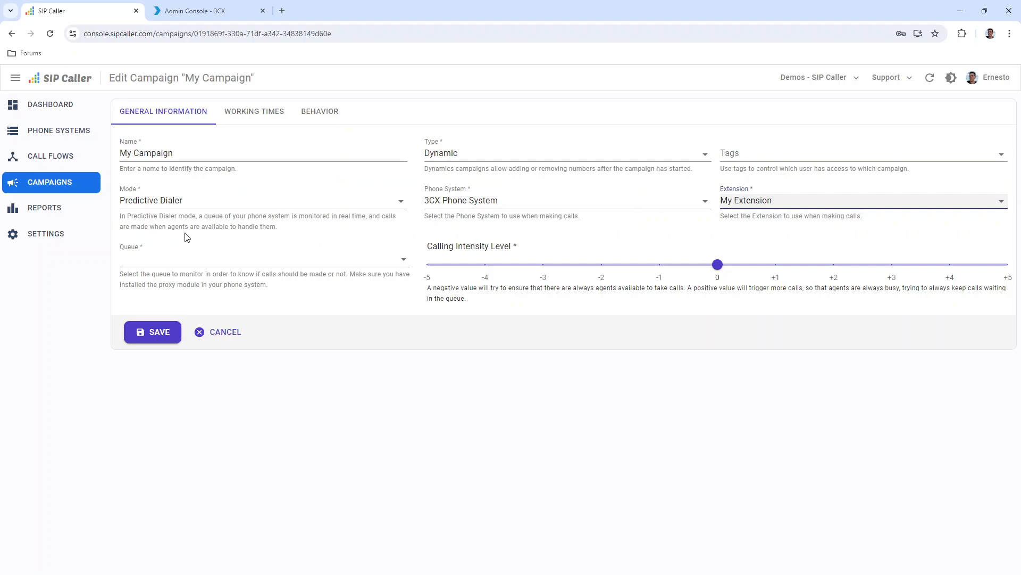
Step: Change My Campaign's mode to Power Dialer, check its working times and behavior settings, and save the campaign
{"action": "left_click", "coordinate": [152, 201]}
{"action": "left_click", "coordinate": [155, 242]}
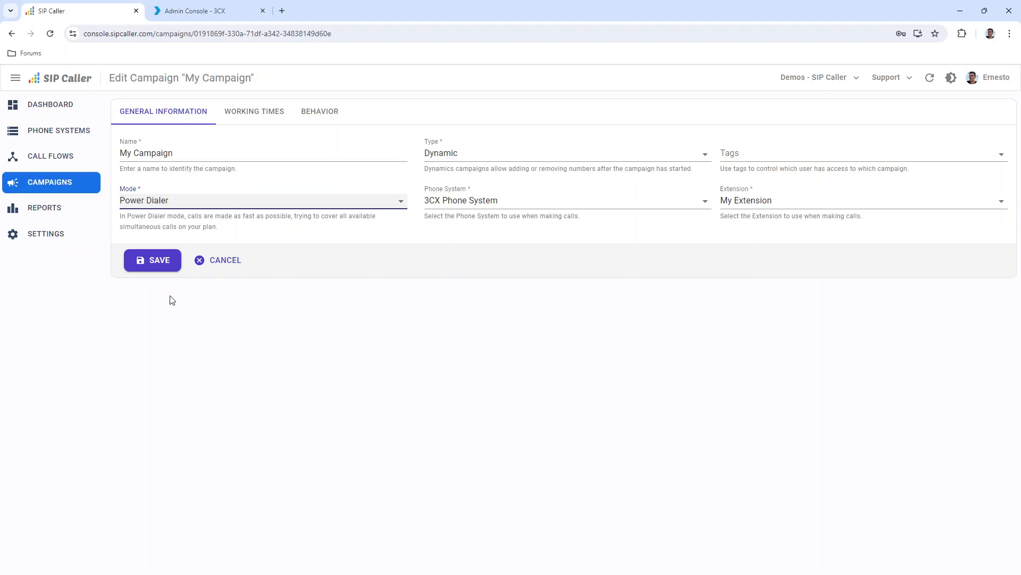
{"action": "left_click", "coordinate": [260, 114]}
{"action": "left_click", "coordinate": [322, 115]}
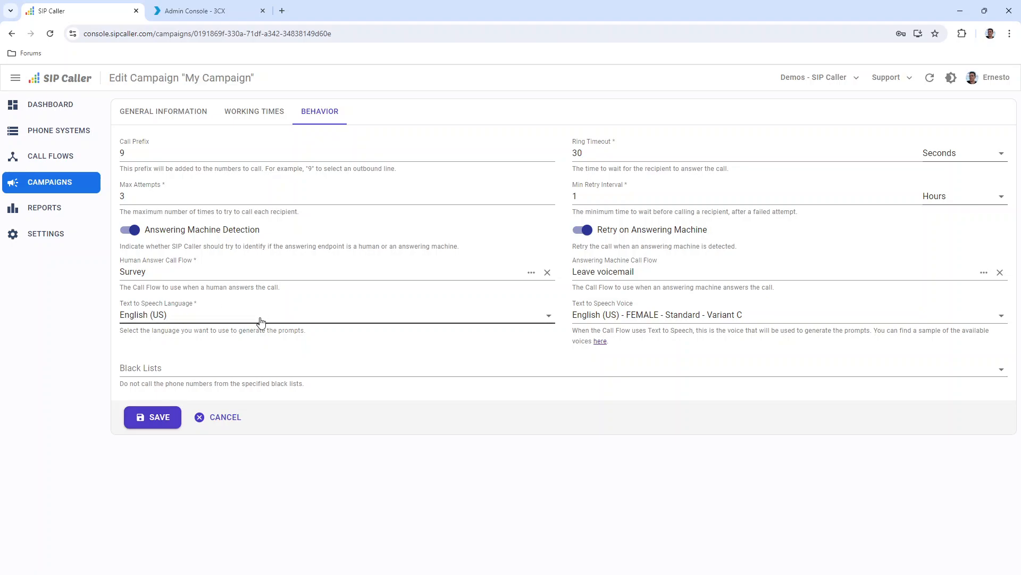
{"action": "left_click", "coordinate": [157, 428]}
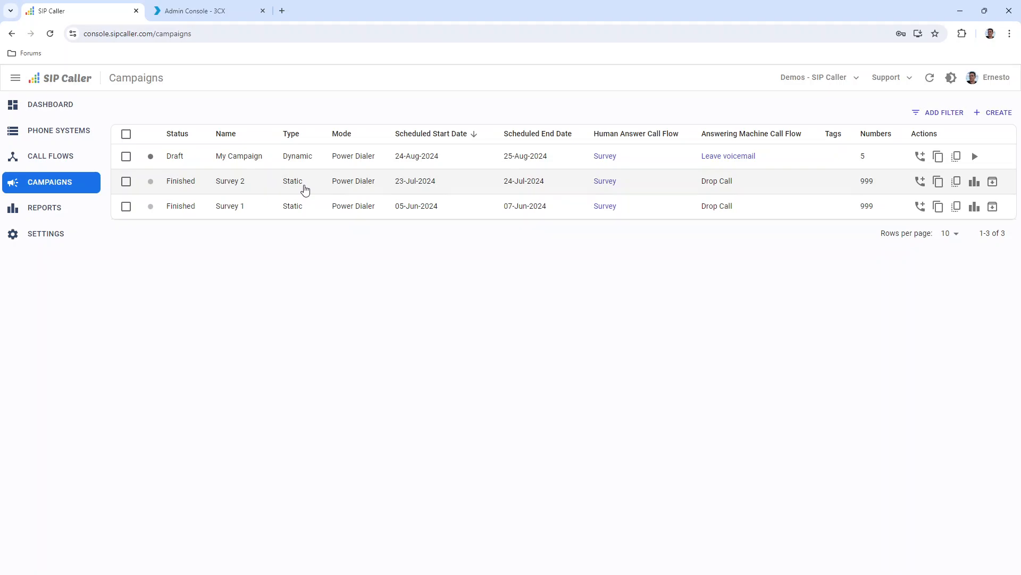
Step: Review the general information, working times and behavior settings of the finished campaign Survey 2 and leave without saving
{"action": "left_click", "coordinate": [304, 186]}
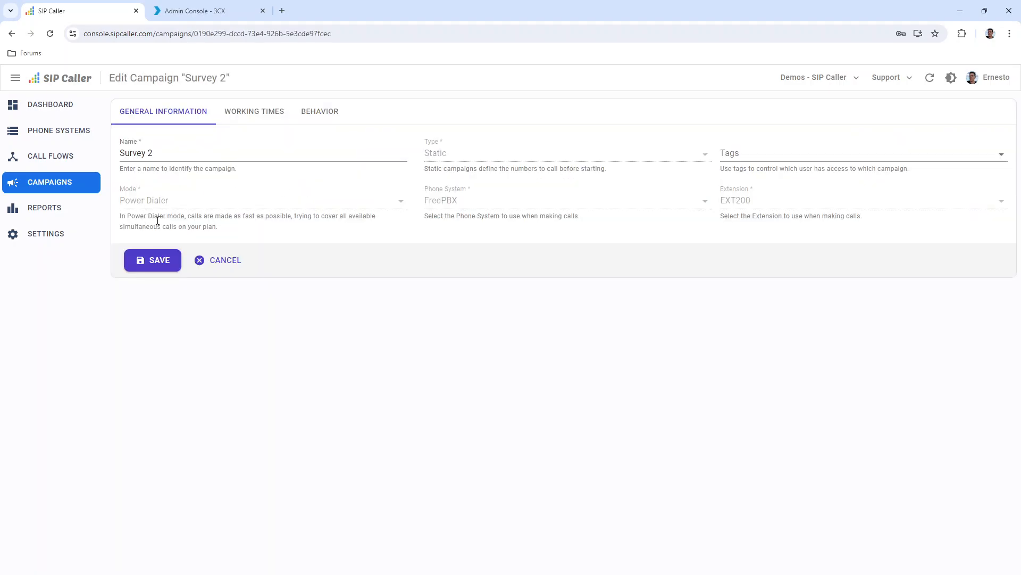
{"action": "left_click_drag", "start_coordinate": [118, 190], "coordinate": [146, 206]}
{"action": "left_click", "coordinate": [170, 212]}
{"action": "left_click", "coordinate": [282, 111]}
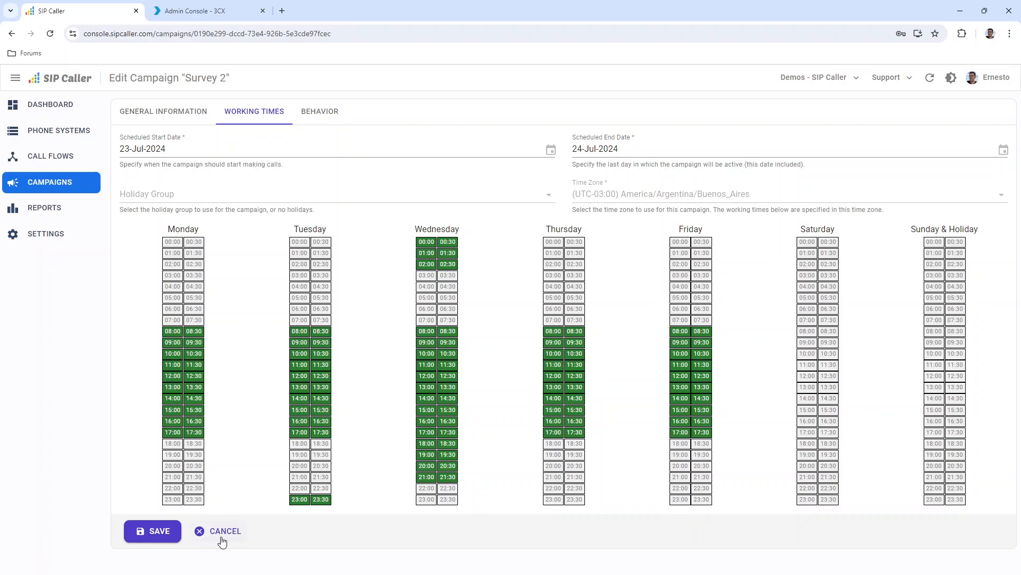
{"action": "left_click", "coordinate": [313, 118]}
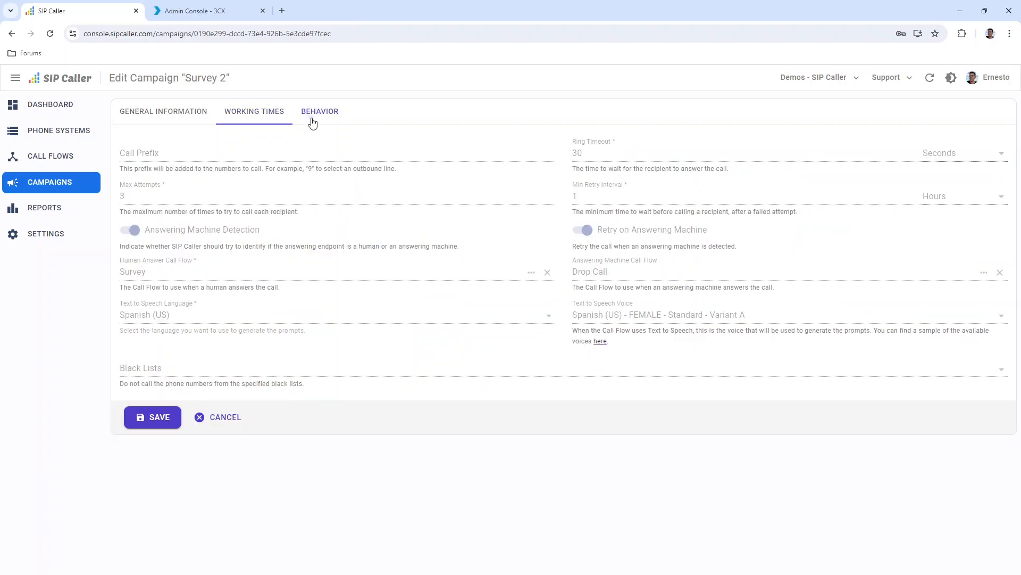
{"action": "left_click", "coordinate": [216, 421]}
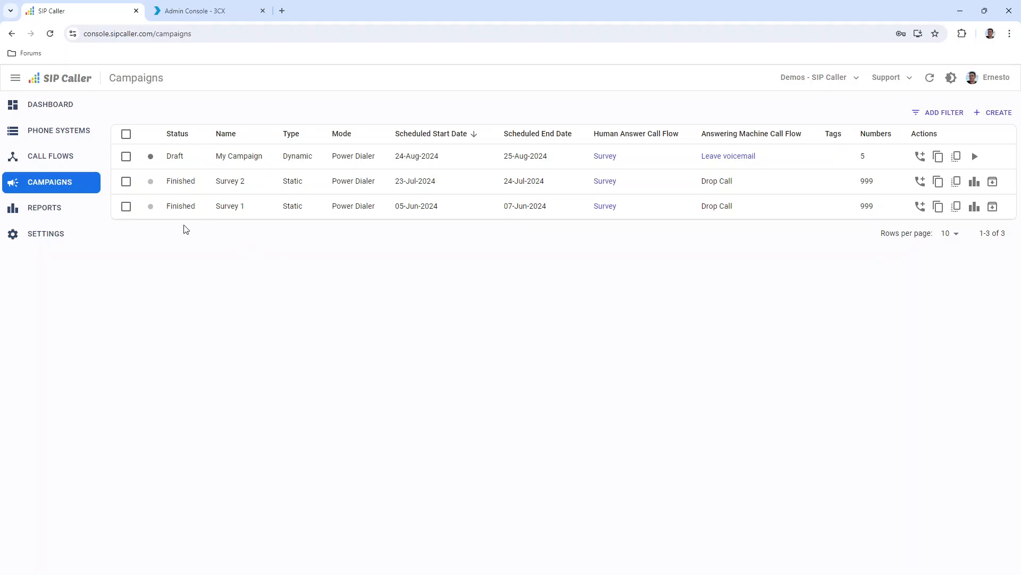
Step: Archive the finished campaigns Survey 2 and Survey 1, and filter the campaign list to archived campaigns
{"action": "left_click", "coordinate": [126, 181]}
{"action": "left_click", "coordinate": [125, 206]}
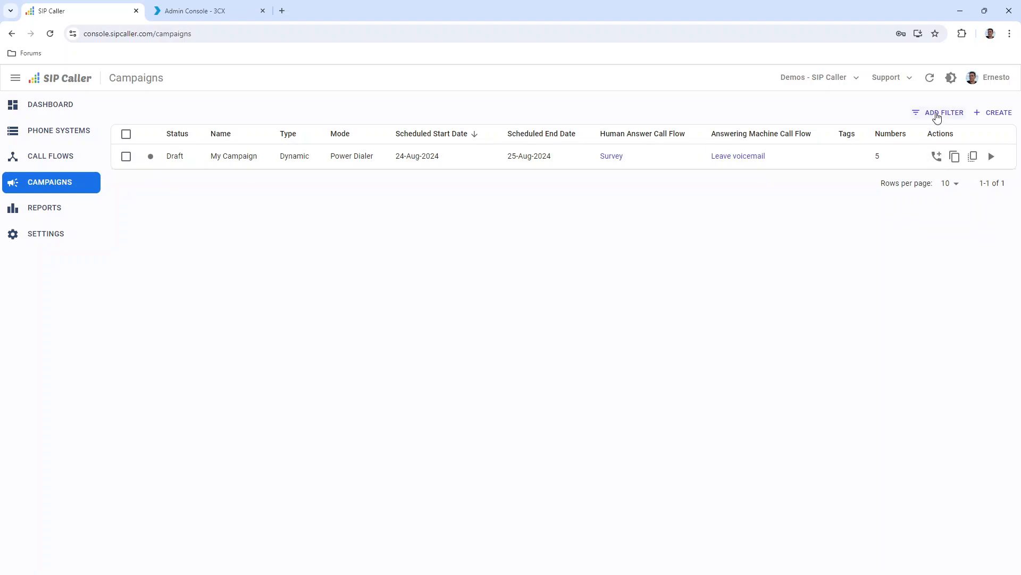
{"action": "left_click", "coordinate": [937, 116]}
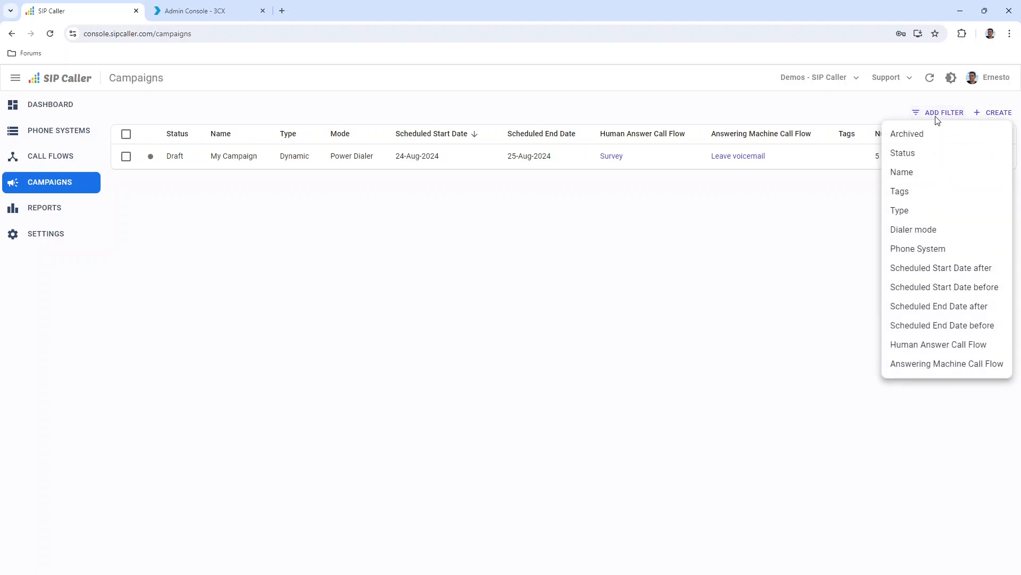
{"action": "left_click", "coordinate": [911, 135]}
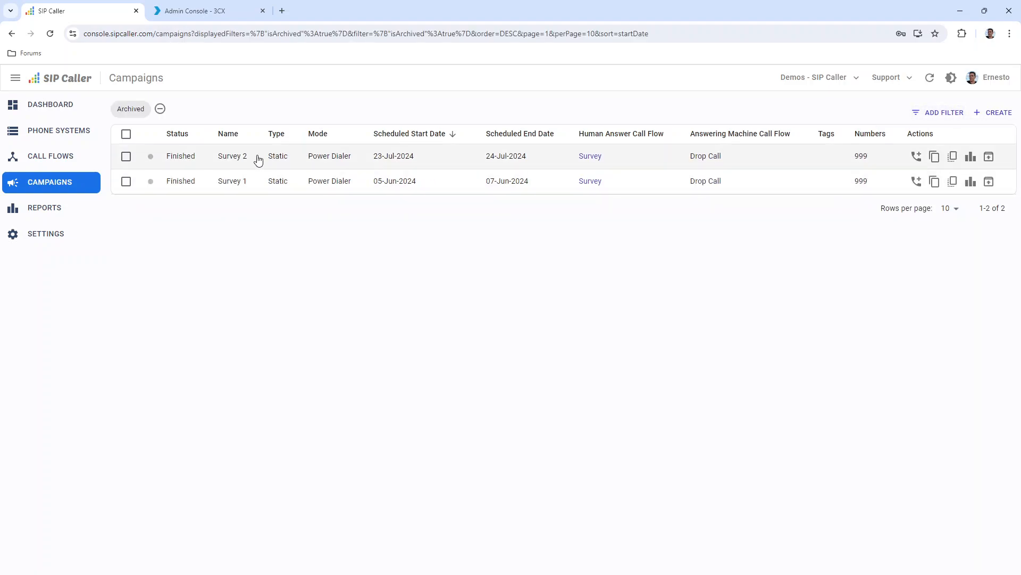
Step: Unarchive both Survey campaigns and remove the Archived filter from the campaign list
{"action": "left_click", "coordinate": [126, 134]}
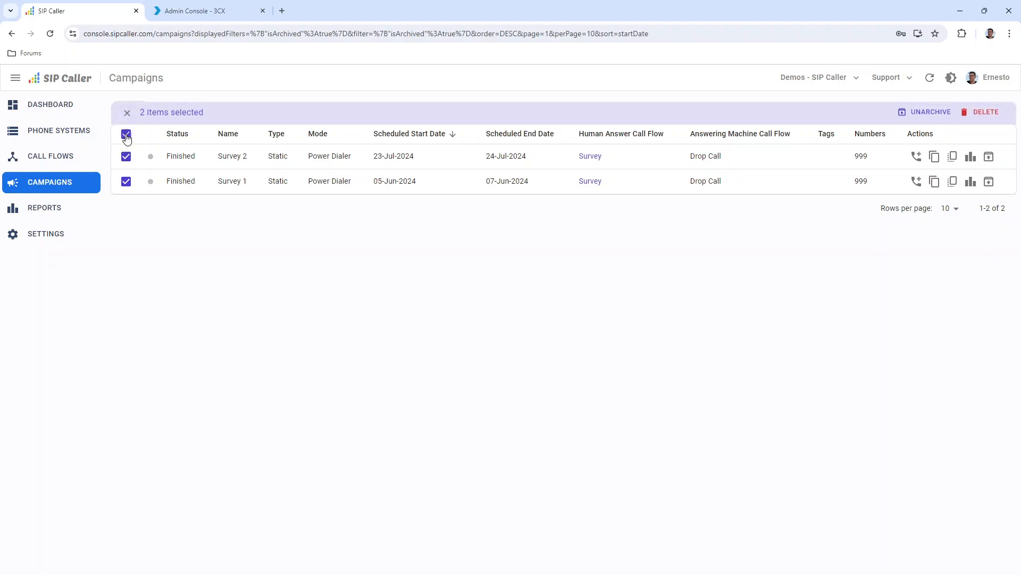
{"action": "left_click", "coordinate": [932, 111]}
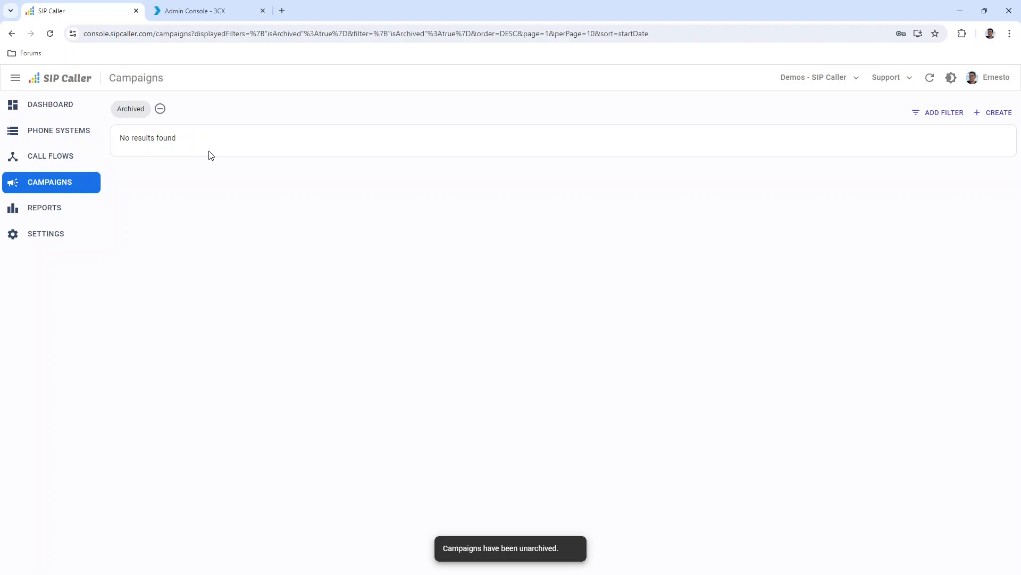
{"action": "left_click", "coordinate": [160, 109]}
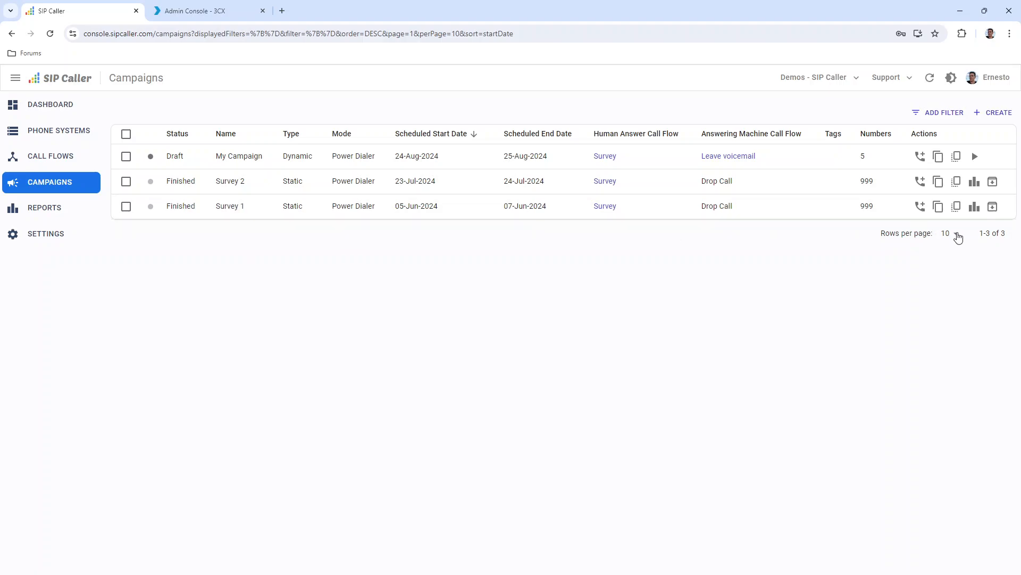
Step: Open the numbers of My Campaign and delete the entry with the $350.00 due balance
{"action": "left_click", "coordinate": [920, 158]}
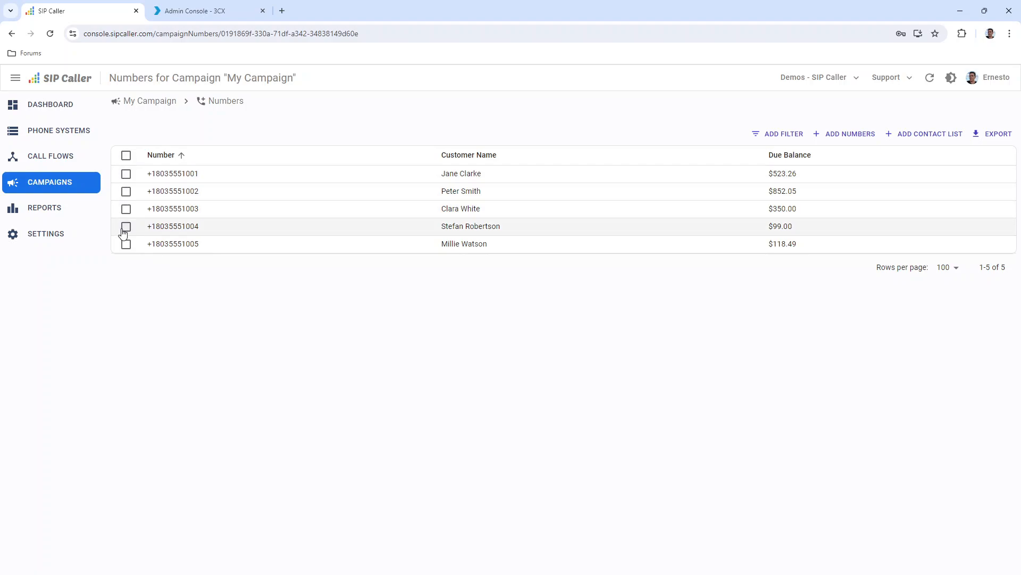
{"action": "left_click", "coordinate": [126, 209]}
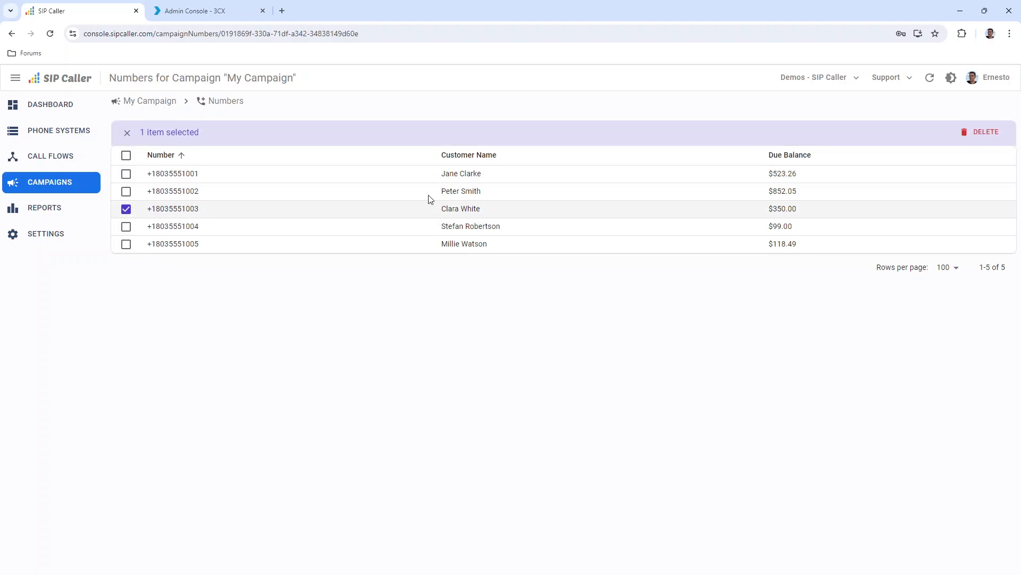
{"action": "left_click", "coordinate": [990, 132]}
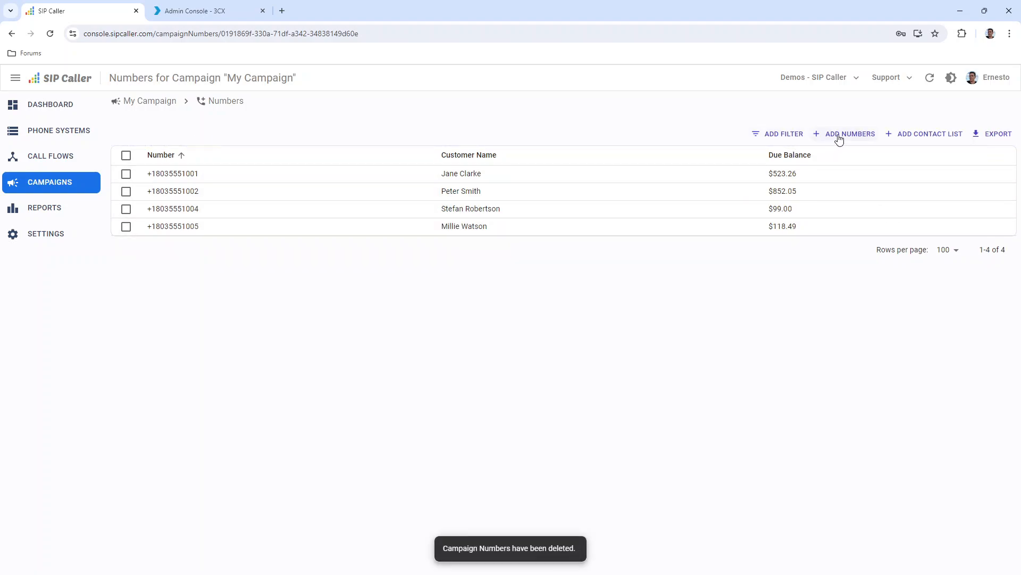
Step: Filter My Campaign's entries by number containing 002, delete the matching entry and remove the filter
{"action": "left_click", "coordinate": [788, 139]}
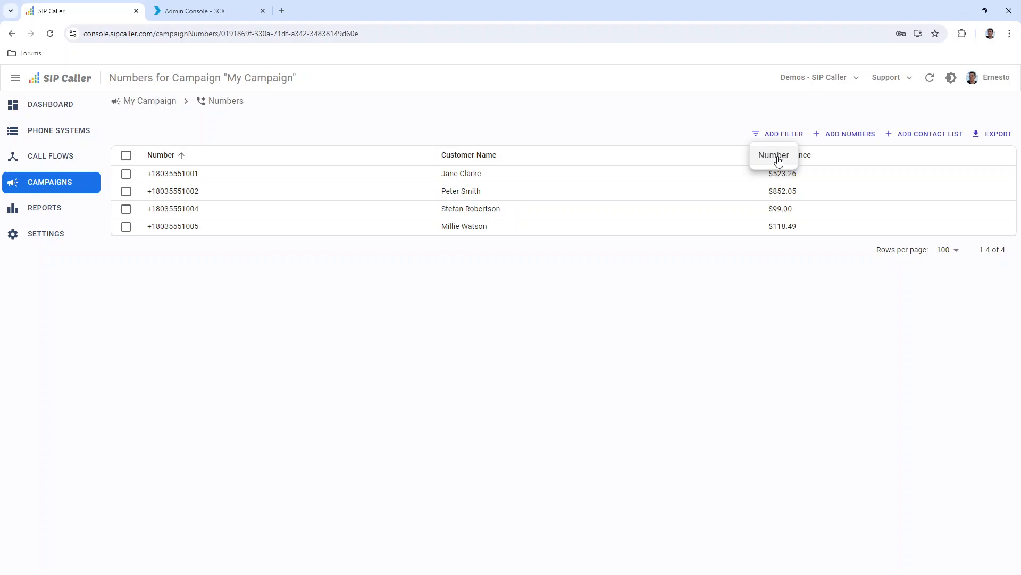
{"action": "left_click", "coordinate": [775, 156]}
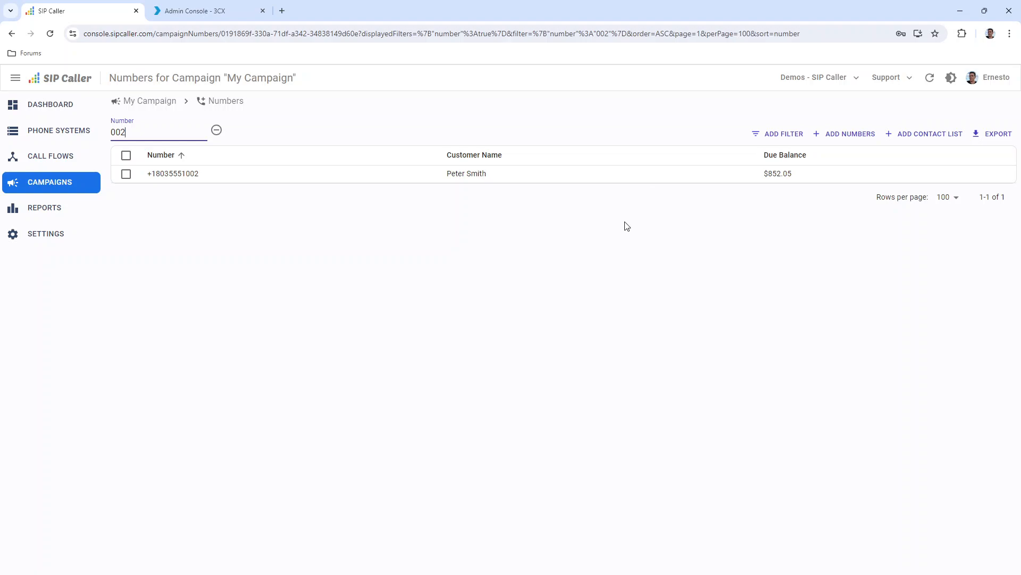
{"action": "left_click", "coordinate": [126, 174]}
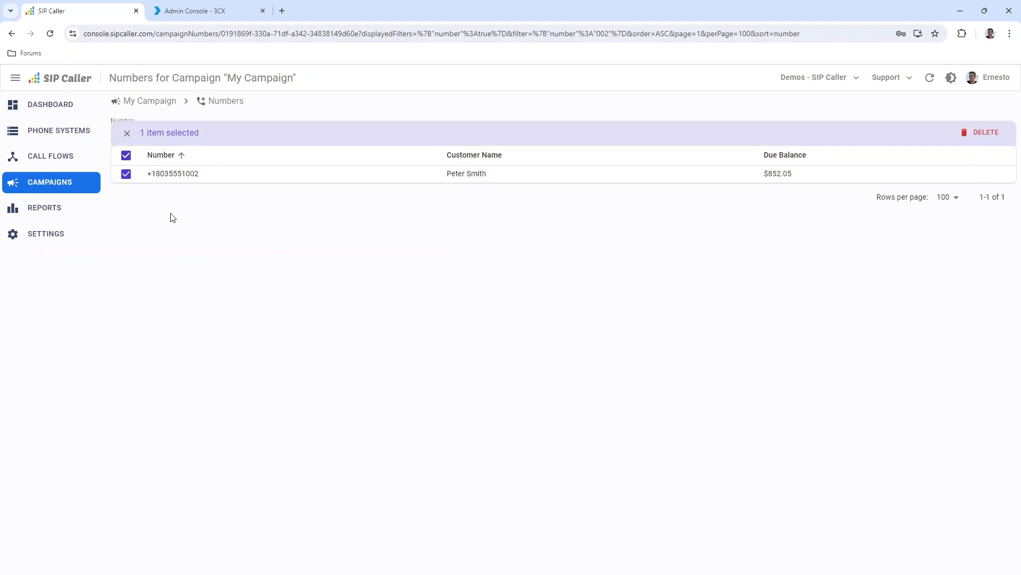
{"action": "left_click", "coordinate": [984, 132]}
{"action": "left_click", "coordinate": [217, 130]}
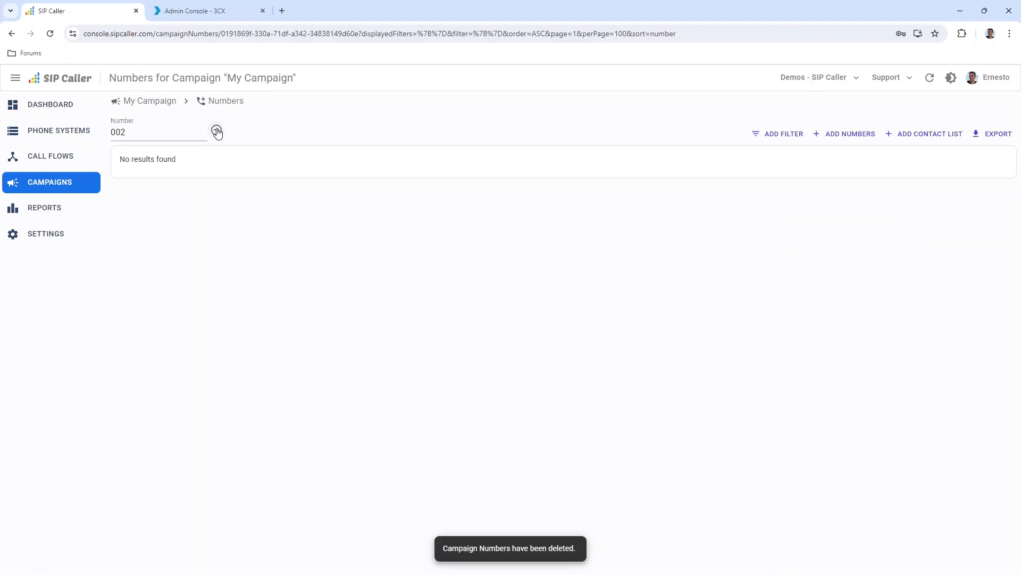
Step: Check the source options for adding numbers to My Campaign, and return to the campaign list without adding any
{"action": "left_click", "coordinate": [864, 134]}
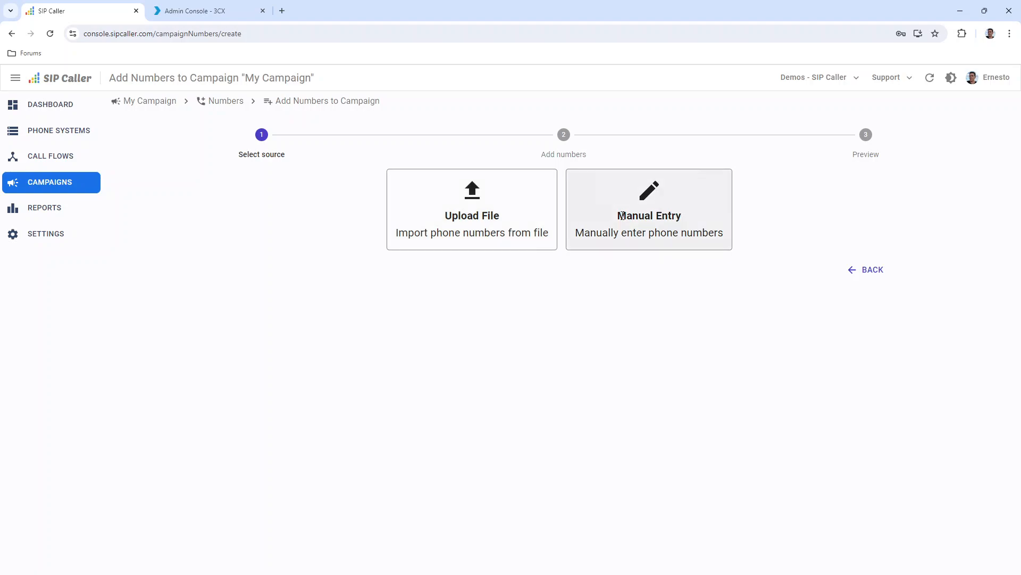
{"action": "left_click", "coordinate": [867, 272]}
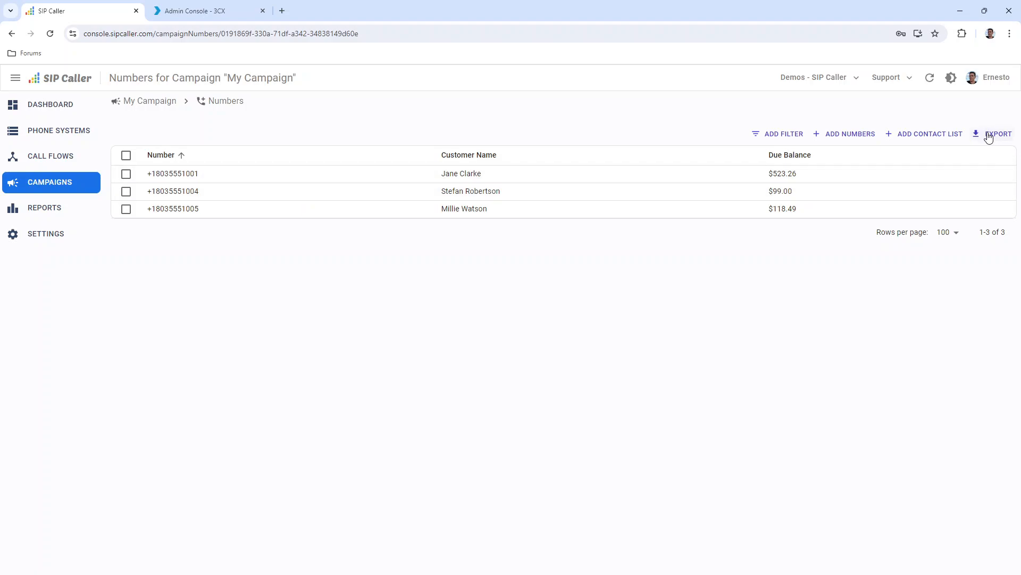
{"action": "left_click", "coordinate": [144, 107]}
{"action": "left_click", "coordinate": [75, 188]}
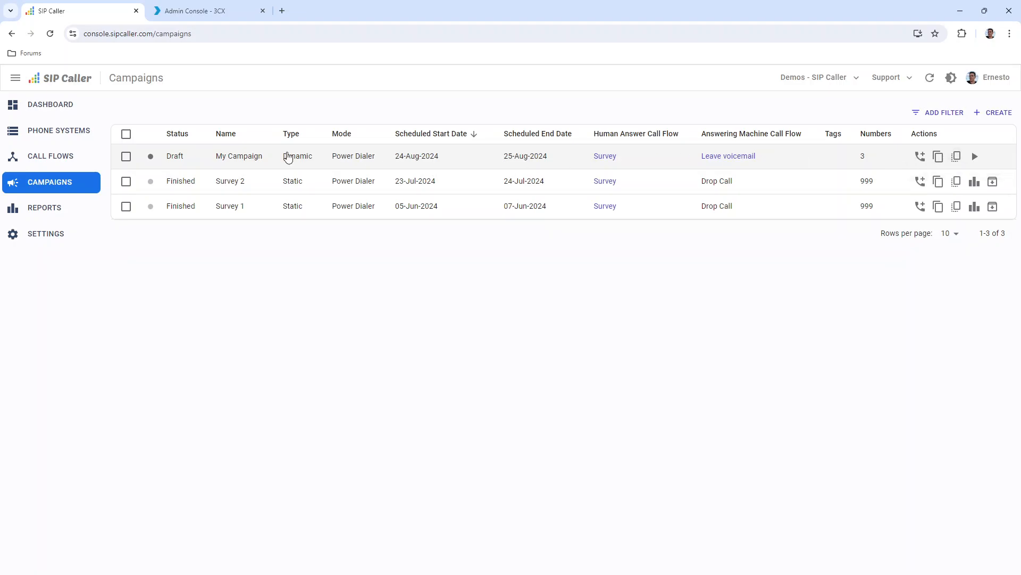
Step: Select the finished campaign Survey 2 in the campaign list
{"action": "left_click", "coordinate": [126, 181]}
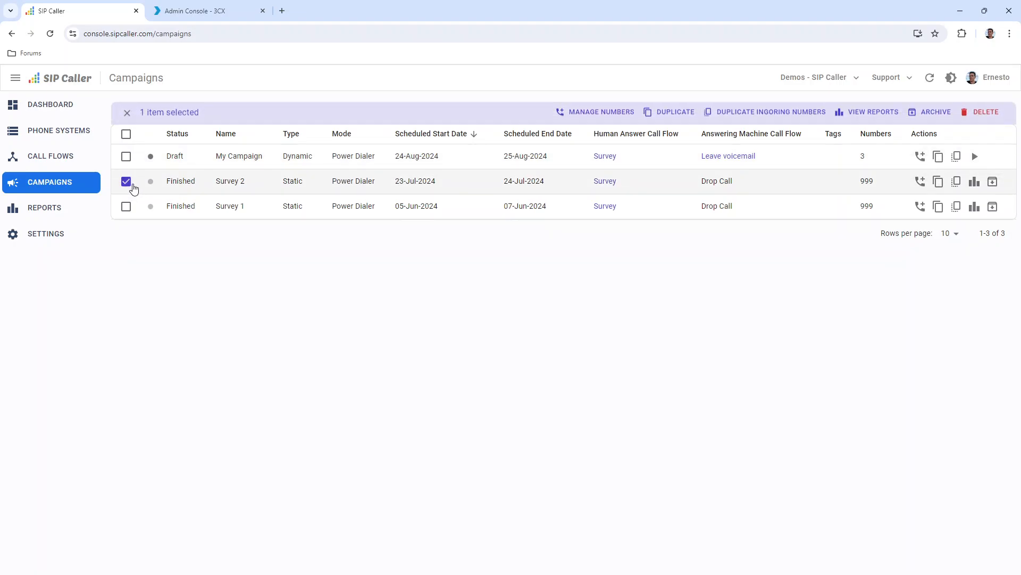